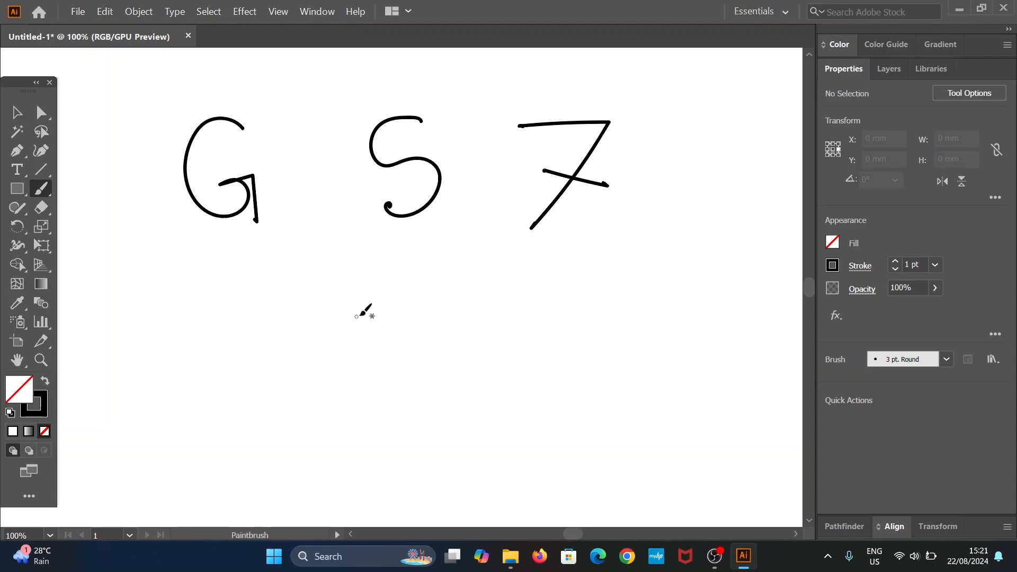
Step: Sketch an angular G ending in a 7 below the letters, with an arrow from the G and a circle around the new shape
{"action": "mouse_move", "coordinate": [326, 308]}
{"action": "left_mouse_down"}
{"action": "mouse_move", "coordinate": [303, 316]}
{"action": "mouse_move", "coordinate": [269, 408]}
{"action": "mouse_move", "coordinate": [304, 405]}
{"action": "left_mouse_up"}
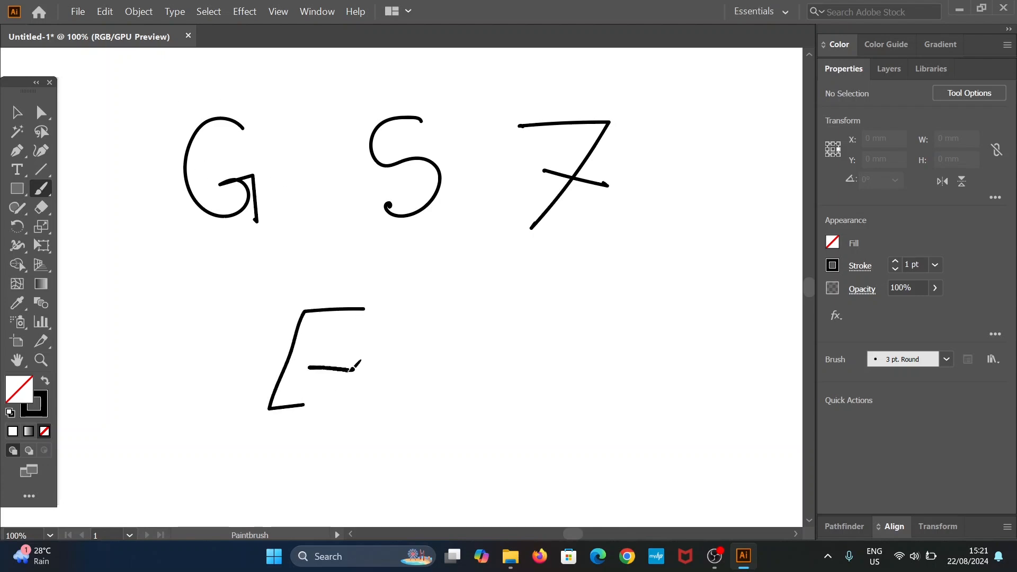
{"action": "left_click_drag", "start_coordinate": [351, 369], "coordinate": [307, 451]}
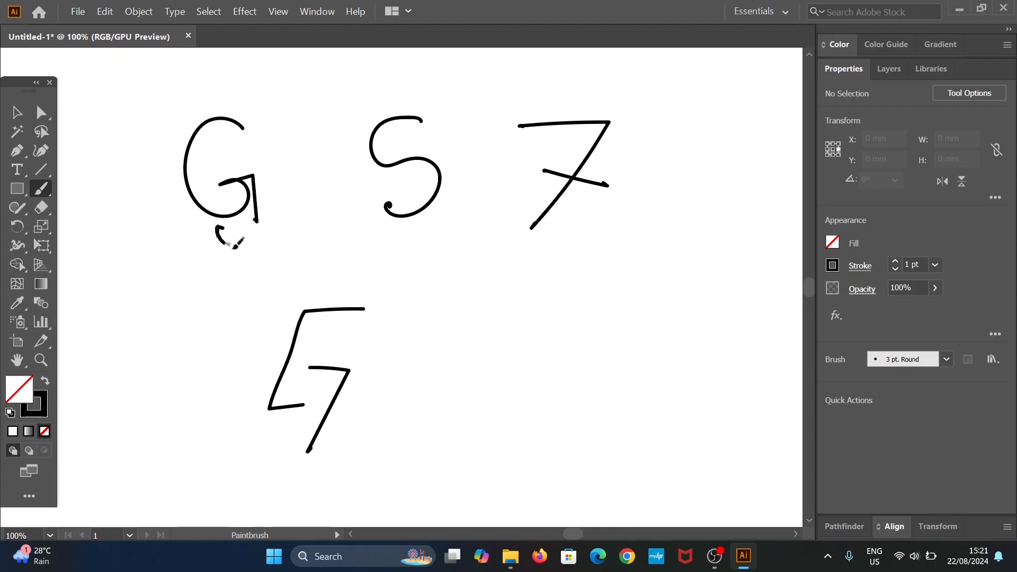
{"action": "left_click_drag", "start_coordinate": [277, 308], "coordinate": [289, 296]}
{"action": "mouse_move", "coordinate": [374, 289]}
{"action": "left_mouse_down"}
{"action": "mouse_move", "coordinate": [312, 299]}
{"action": "mouse_move", "coordinate": [267, 351]}
{"action": "mouse_move", "coordinate": [295, 441]}
{"action": "mouse_move", "coordinate": [397, 431]}
{"action": "mouse_move", "coordinate": [433, 341]}
{"action": "mouse_move", "coordinate": [353, 284]}
{"action": "left_mouse_up"}
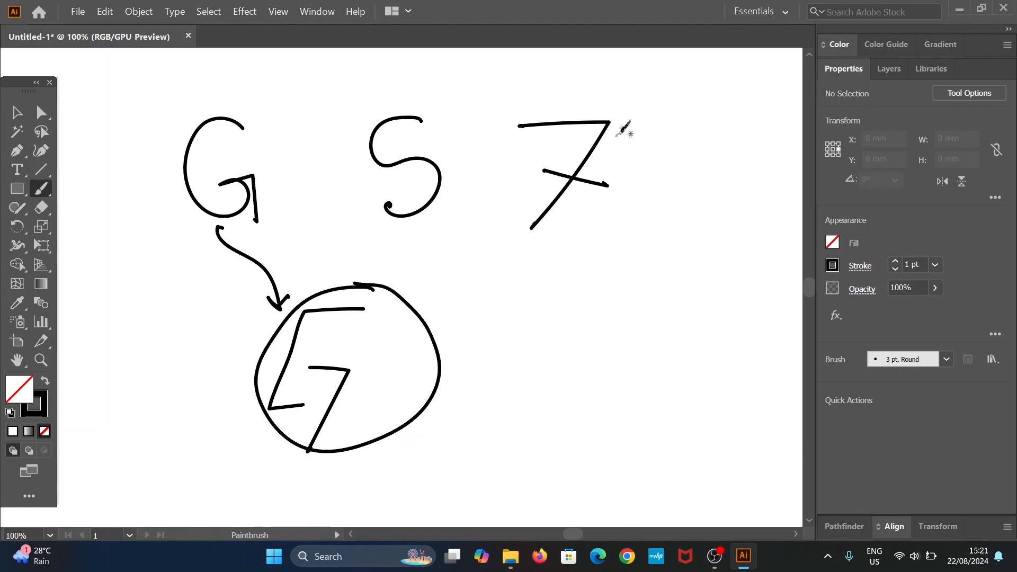
Step: Draw an arrow from the 7 into the circle, another leading from the S, and sketch an angular S at that arrow's tip
{"action": "mouse_move", "coordinate": [551, 220]}
{"action": "left_mouse_down"}
{"action": "mouse_move", "coordinate": [514, 296]}
{"action": "mouse_move", "coordinate": [427, 352]}
{"action": "left_mouse_up"}
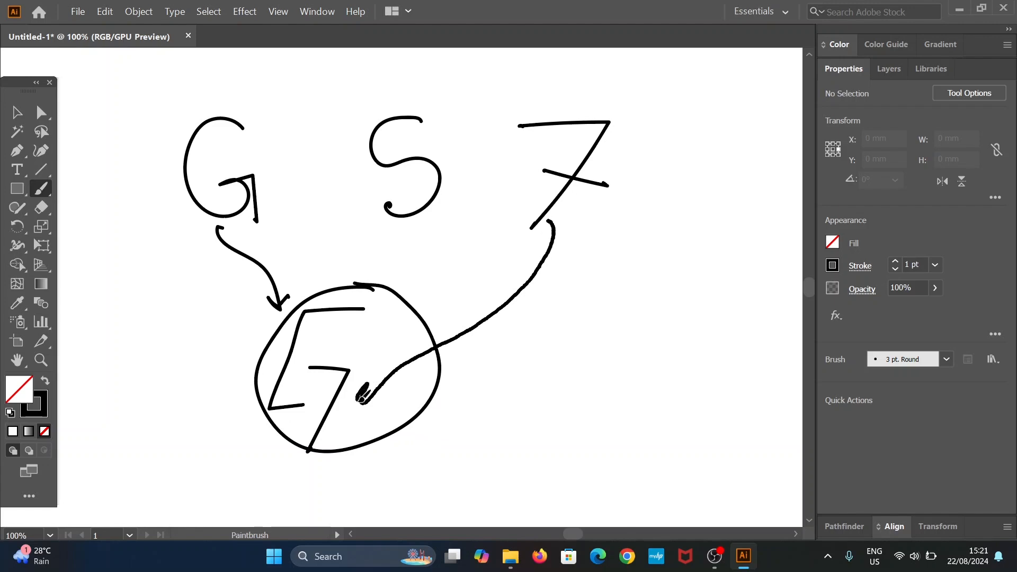
{"action": "left_click_drag", "start_coordinate": [366, 385], "coordinate": [386, 407]}
{"action": "mouse_move", "coordinate": [460, 234]}
{"action": "left_mouse_down"}
{"action": "mouse_move", "coordinate": [562, 269]}
{"action": "mouse_move", "coordinate": [597, 308]}
{"action": "left_mouse_up"}
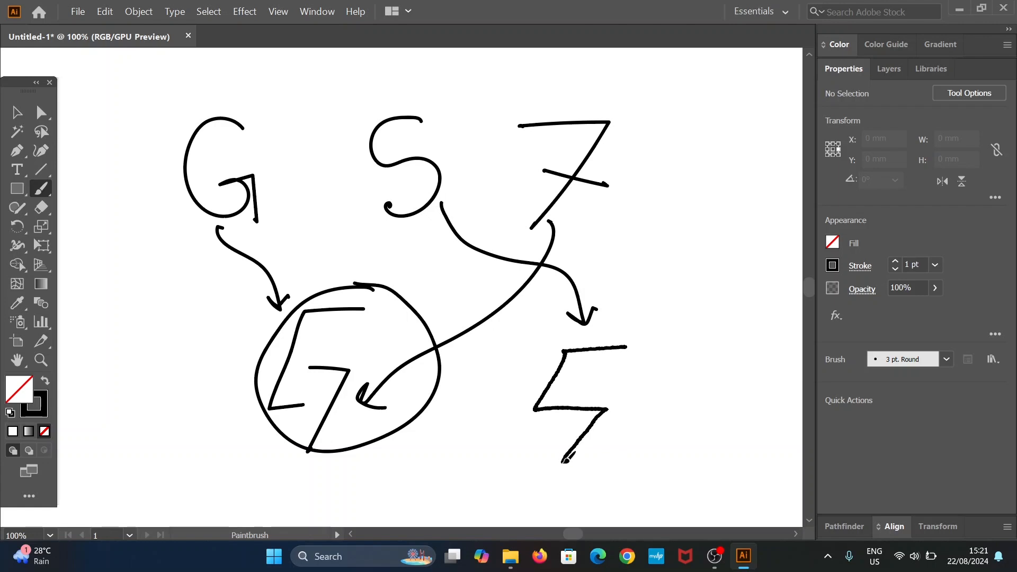
{"action": "left_click_drag", "start_coordinate": [507, 463], "coordinate": [507, 463]}
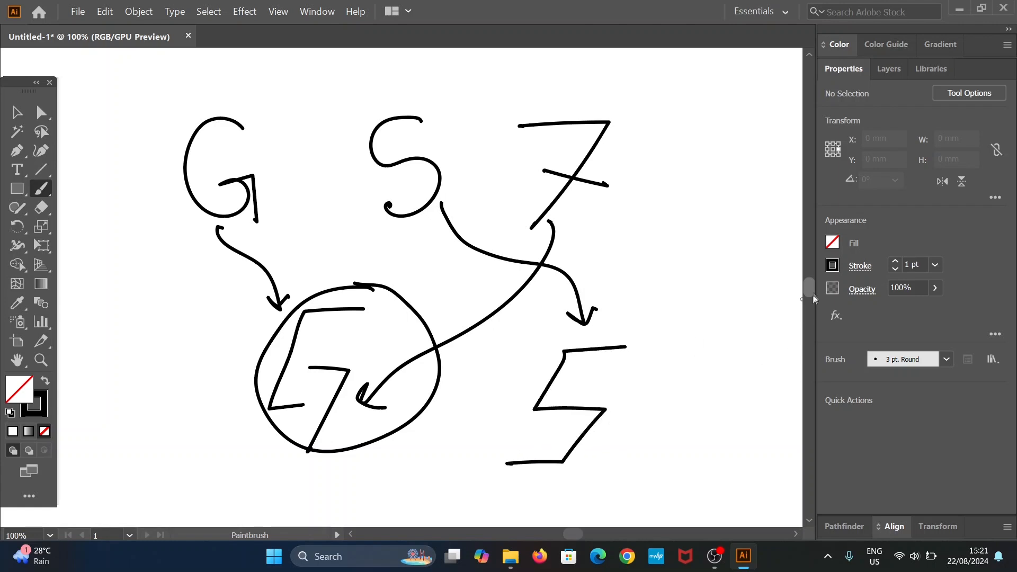
Step: Move the angular G7 and S sketches below the circle and nest them together into one monogram
{"action": "scroll", "coordinate": [814, 299], "scroll_direction": "down", "scroll_amount": 5}
{"action": "key", "text": "v"}
{"action": "left_click", "coordinate": [346, 144]}
{"action": "left_click_drag", "start_coordinate": [331, 198], "coordinate": [401, 371]}
{"action": "left_click_drag", "start_coordinate": [563, 245], "coordinate": [439, 392]}
{"action": "left_click", "coordinate": [427, 400]}
{"action": "left_click", "coordinate": [524, 361]}
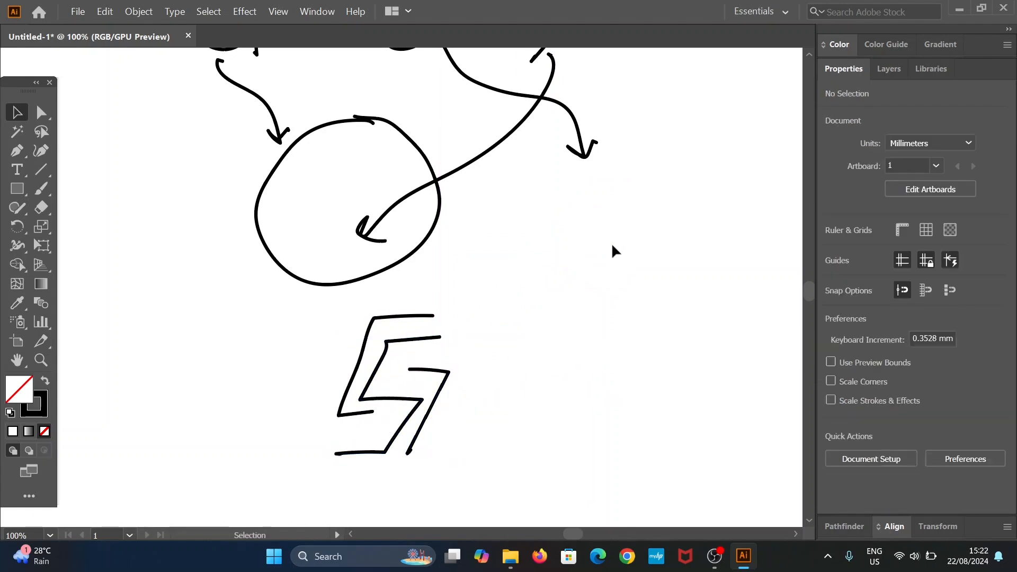
{"action": "left_click_drag", "start_coordinate": [411, 331], "coordinate": [520, 484]}
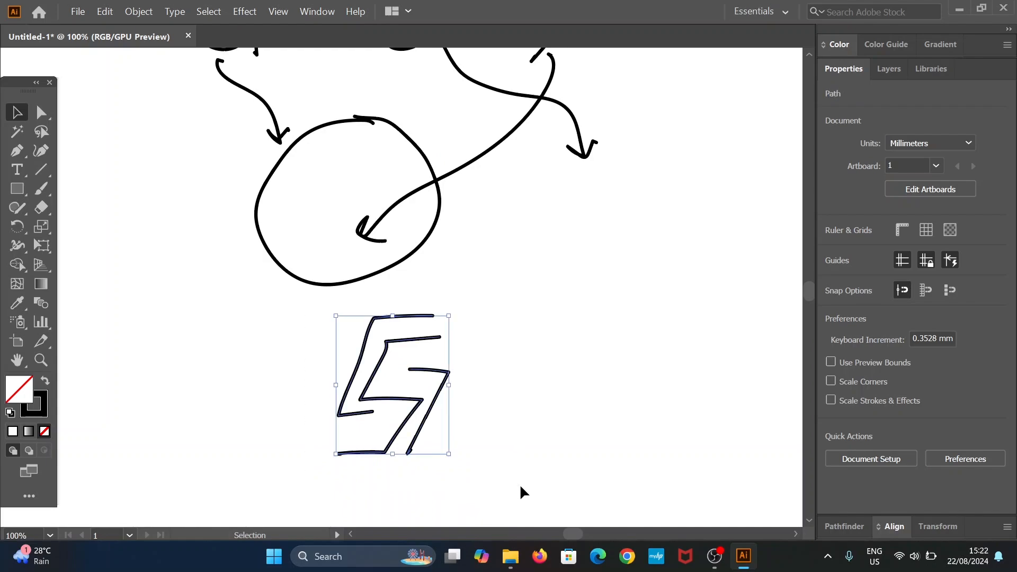
{"action": "left_click", "coordinate": [522, 393]}
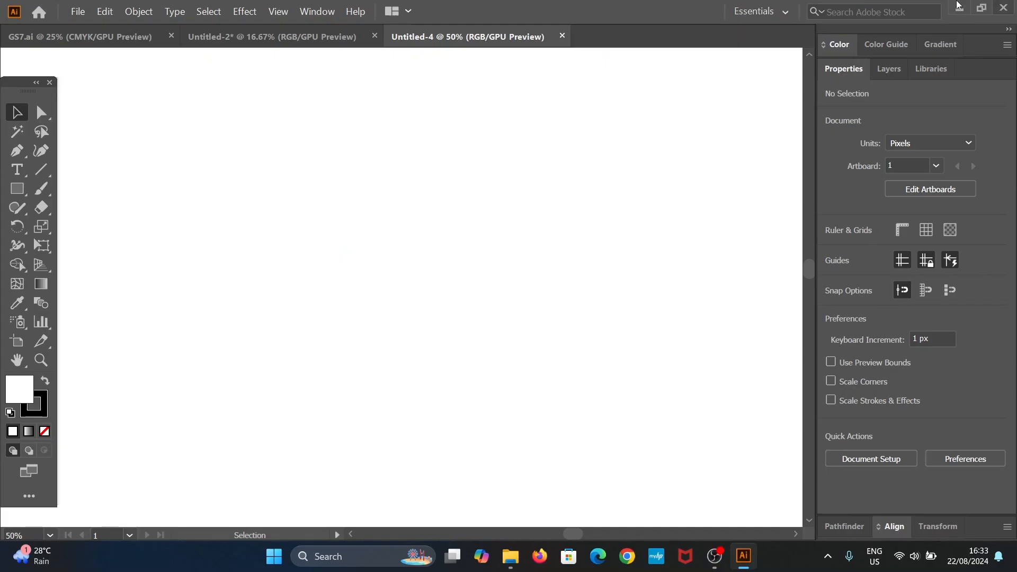
Step: Create an 800 by 100 px rectangle in the blank Untitled-4 document and remove its fill
{"action": "left_click", "coordinate": [23, 192]}
{"action": "left_click", "coordinate": [225, 142]}
{"action": "left_click", "coordinate": [470, 300]}
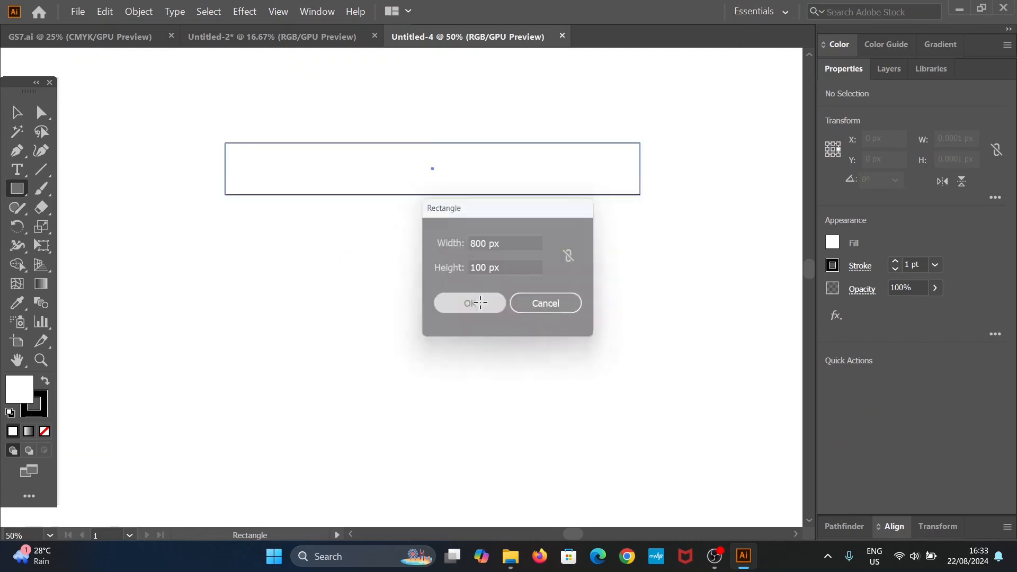
{"action": "left_click", "coordinate": [17, 112]}
{"action": "left_click", "coordinate": [44, 431]}
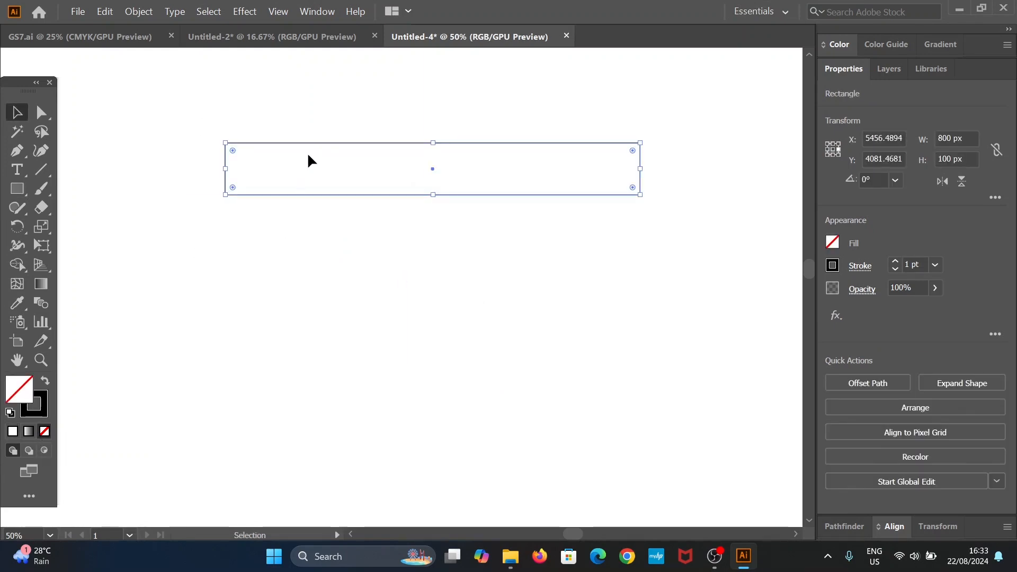
Step: Duplicate the rectangle downward into a stack of eight and overlay a copy rotated by 90° to form an 8 by 8 grid
{"action": "left_click", "coordinate": [317, 138]}
{"action": "left_click", "coordinate": [321, 142]}
{"action": "left_click_drag", "start_coordinate": [325, 143], "coordinate": [319, 195], "text": "alt"}
{"action": "key", "text": "ctrl+d"}
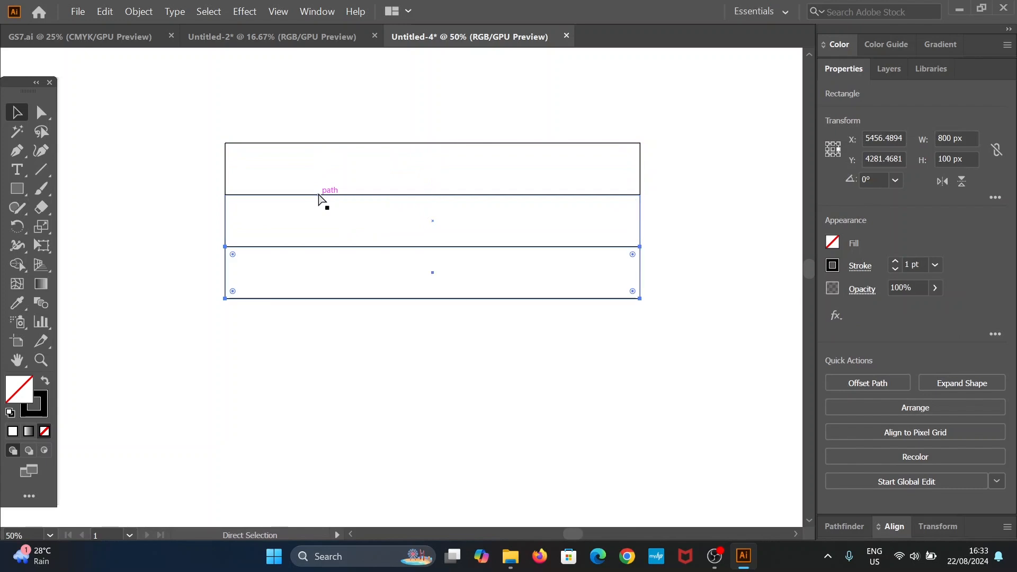
{"action": "key", "text": "ctrl+d"}
{"action": "key", "text": "ctrl+d"}
{"action": "key", "text": "ctrl+d"}
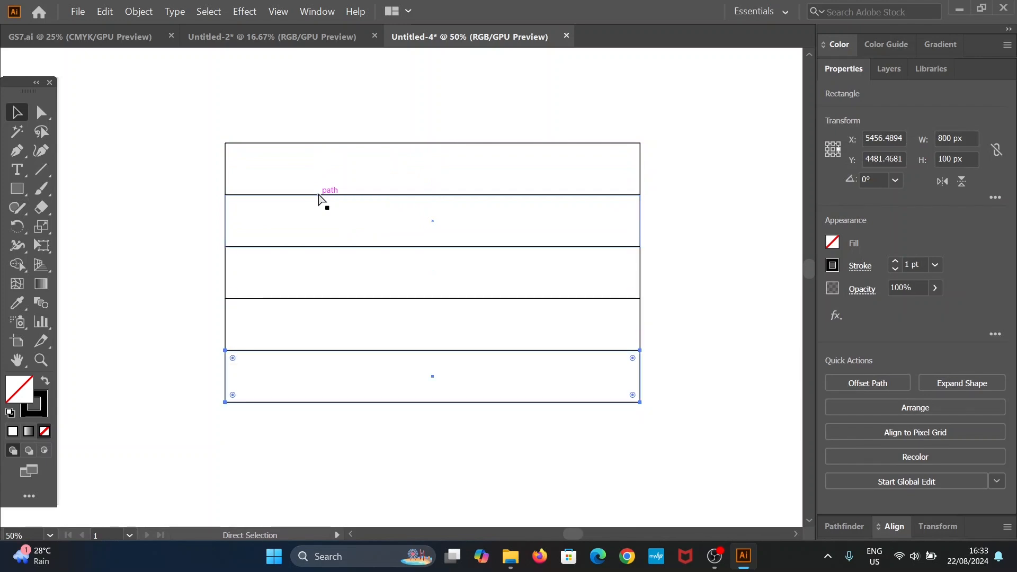
{"action": "key", "text": "ctrl+d"}
{"action": "key", "text": "ctrl+d"}
{"action": "scroll", "coordinate": [323, 192], "scroll_direction": "down", "scroll_amount": 1}
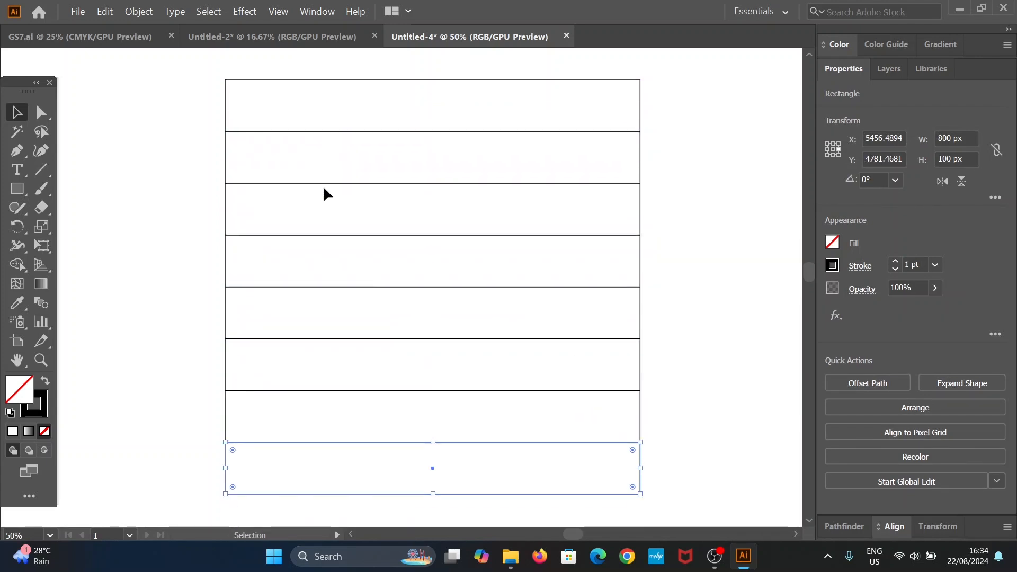
{"action": "left_click_drag", "start_coordinate": [229, 73], "coordinate": [259, 472]}
{"action": "left_click", "coordinate": [610, 218]}
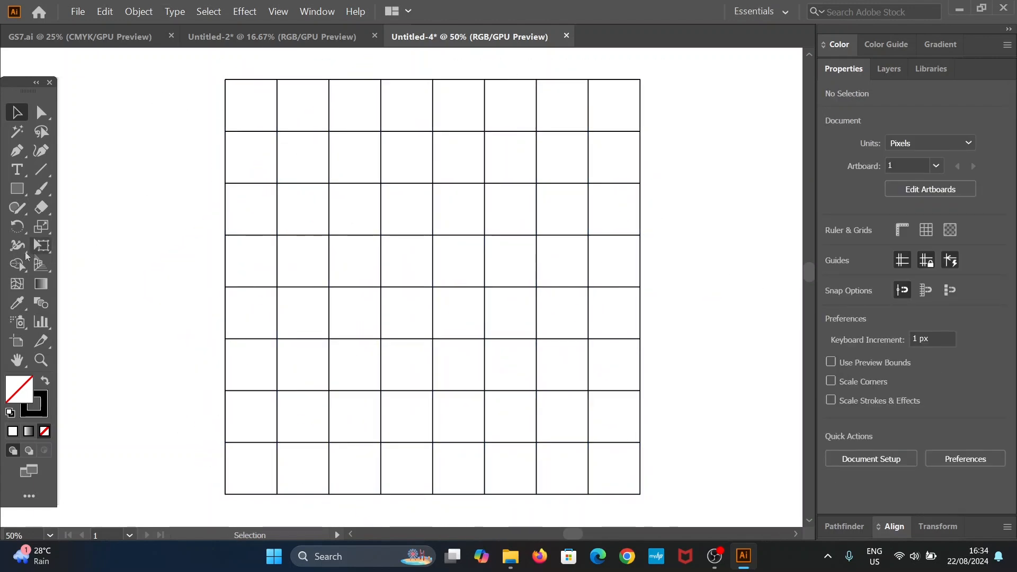
Step: Draw a 300 by 400 px diagonal line in the grid's lower-right area and place two parallel copies on grid intersections to its left
{"action": "left_click", "coordinate": [40, 169]}
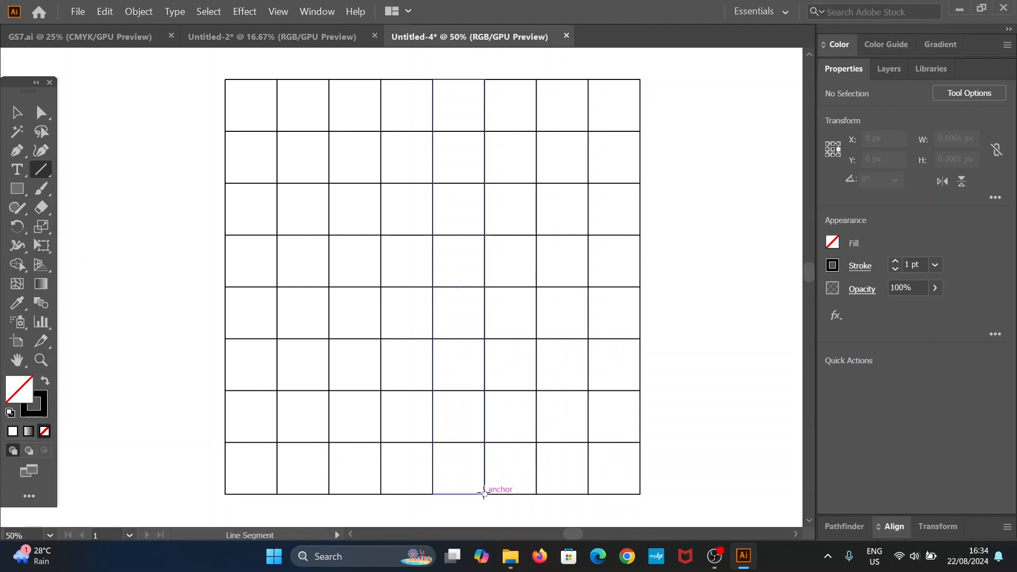
{"action": "left_click_drag", "start_coordinate": [484, 493], "coordinate": [536, 339]}
{"action": "key", "text": "v"}
{"action": "scroll", "coordinate": [427, 521], "scroll_direction": "down", "scroll_amount": 1}
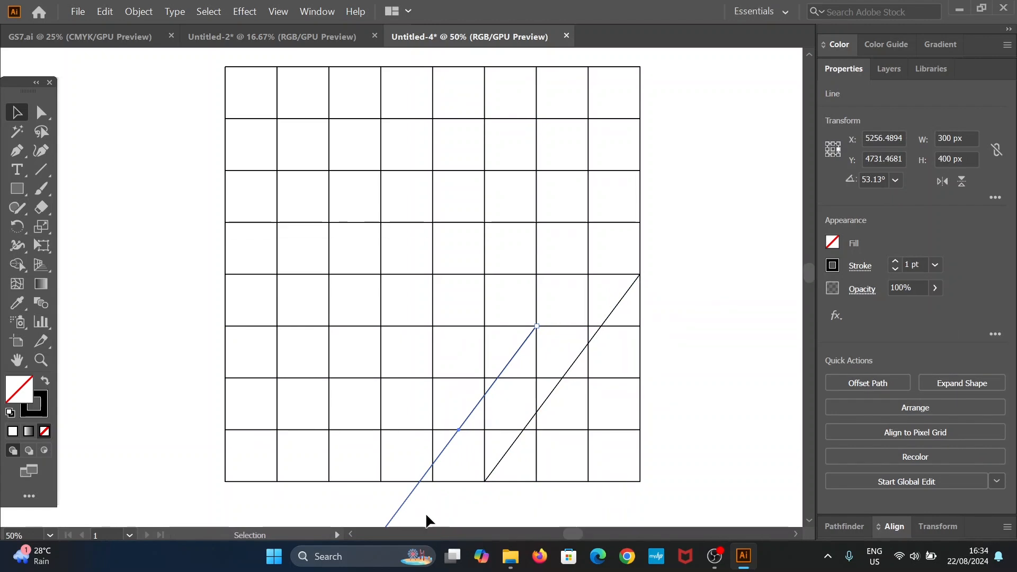
{"action": "scroll", "coordinate": [427, 521], "scroll_direction": "down", "scroll_amount": 1}
{"action": "left_click", "coordinate": [383, 526]}
{"action": "left_click_drag", "start_coordinate": [381, 520], "coordinate": [380, 414]}
Step: Merge the grid regions between the diagonal lines into a slanted 7 with the Shape Builder
{"action": "key", "text": "ctrl+minus"}
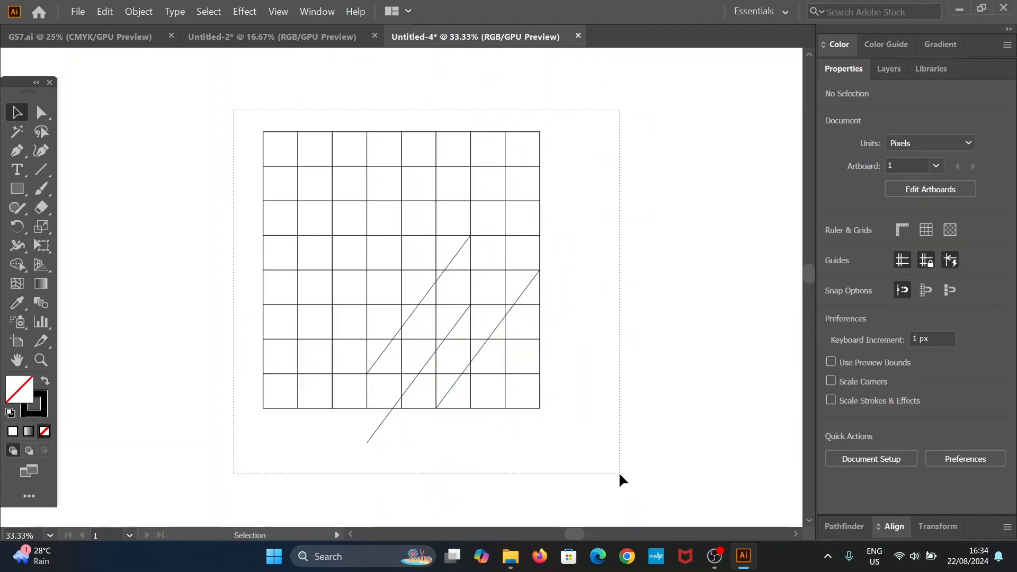
{"action": "key", "text": "ctrl+a"}
{"action": "left_click", "coordinate": [22, 268]}
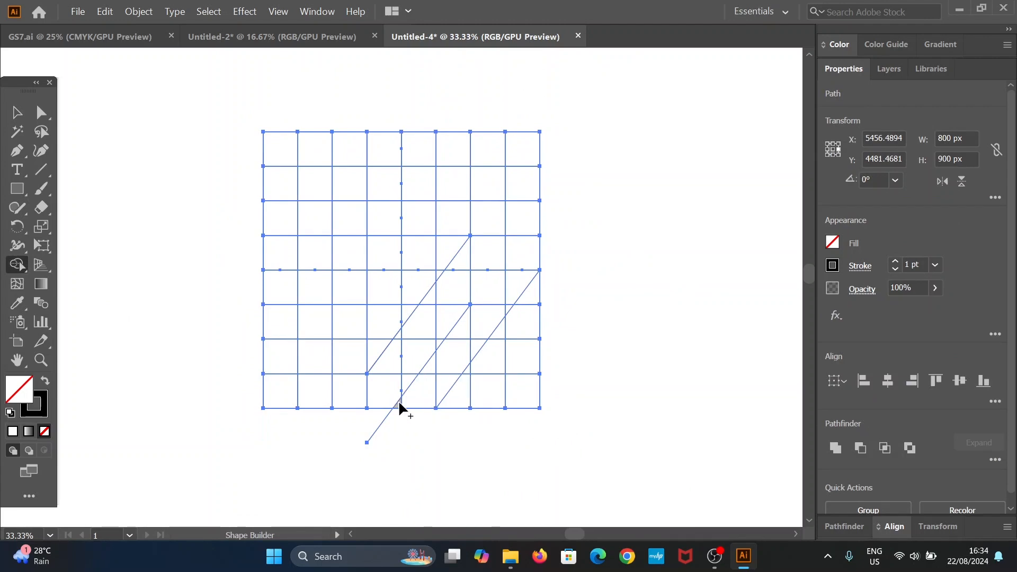
{"action": "mouse_move", "coordinate": [398, 402]}
{"action": "left_mouse_down"}
{"action": "mouse_move", "coordinate": [476, 344]}
{"action": "mouse_move", "coordinate": [463, 335]}
{"action": "mouse_move", "coordinate": [508, 308]}
{"action": "mouse_move", "coordinate": [435, 302]}
{"action": "left_mouse_up"}
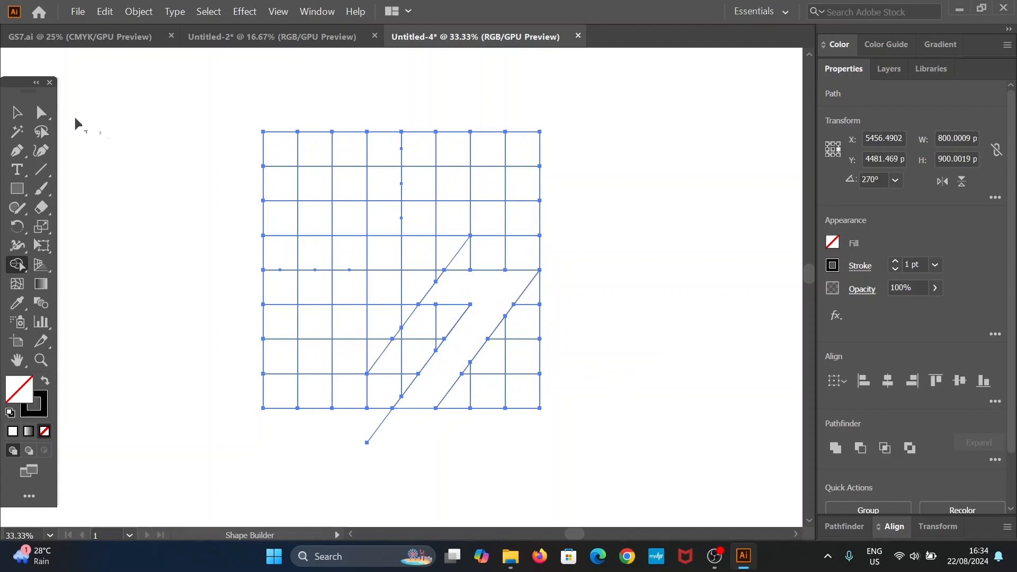
{"action": "left_click", "coordinate": [16, 112]}
{"action": "left_click", "coordinate": [678, 337]}
Step: Make a copy of the 7 rotated by 180° and place it to the left of the original as the G's lower part
{"action": "left_click", "coordinate": [480, 348]}
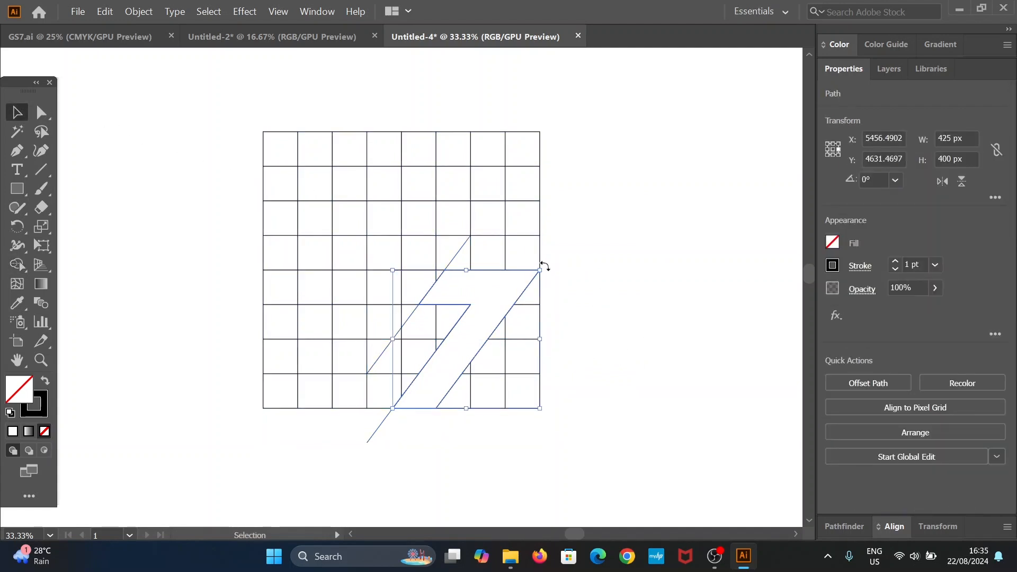
{"action": "left_click_drag", "start_coordinate": [546, 268], "coordinate": [411, 426]}
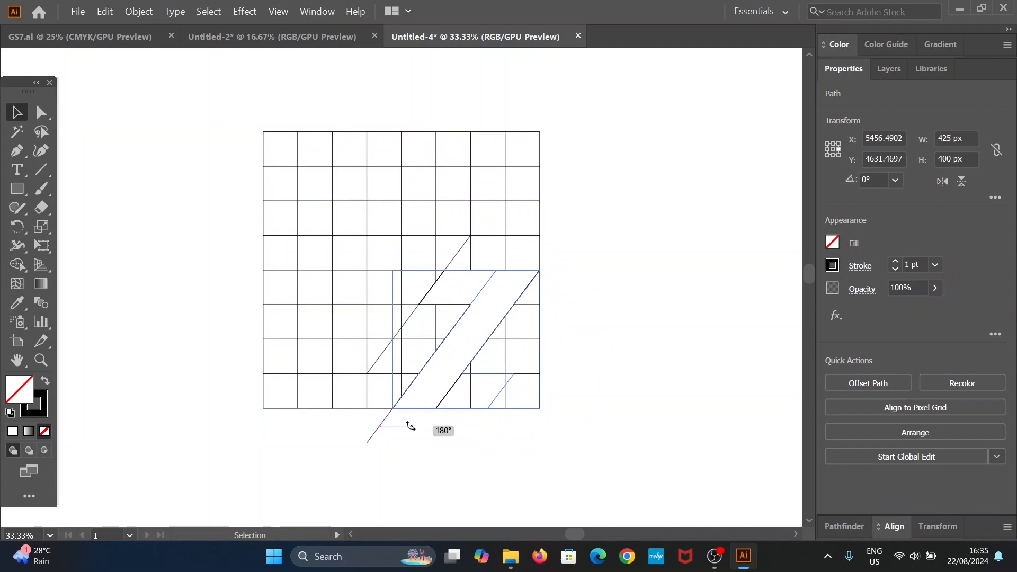
{"action": "left_click", "coordinate": [622, 413]}
{"action": "left_click_drag", "start_coordinate": [491, 397], "coordinate": [374, 360]}
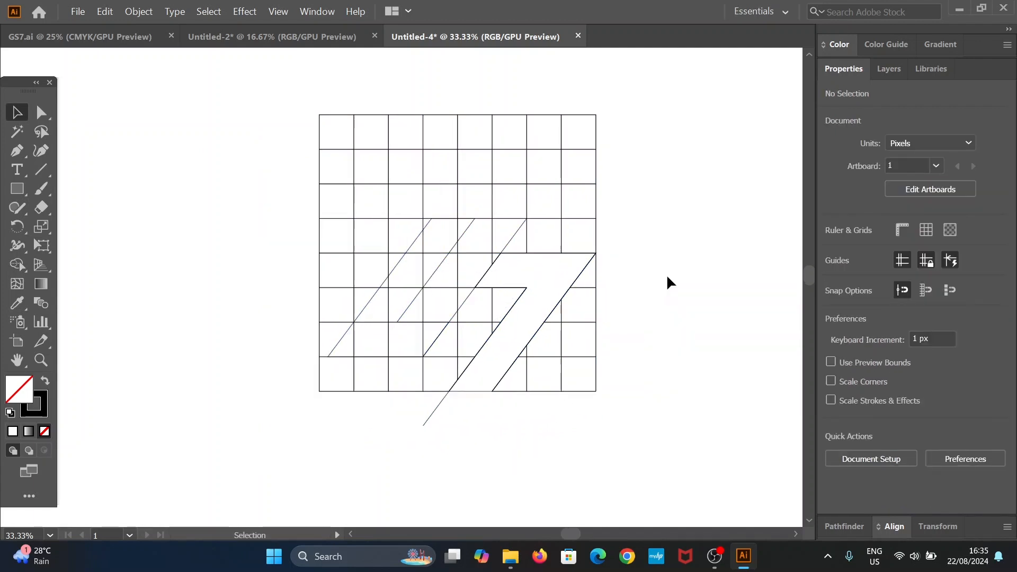
Step: Draw a 600 by 800 px diagonal line along the 7's outer edge and copy it onto the other slanted edges of both shapes
{"action": "left_click", "coordinate": [37, 176]}
{"action": "left_click_drag", "start_coordinate": [595, 254], "coordinate": [492, 391]}
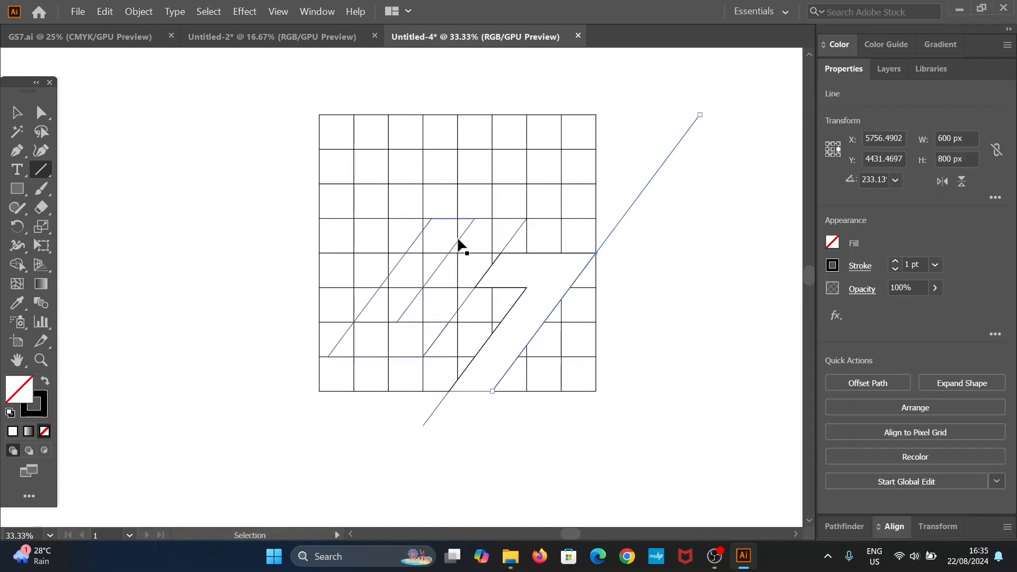
{"action": "key", "text": "v"}
{"action": "left_click_drag", "start_coordinate": [540, 333], "coordinate": [442, 331], "text": "alt"}
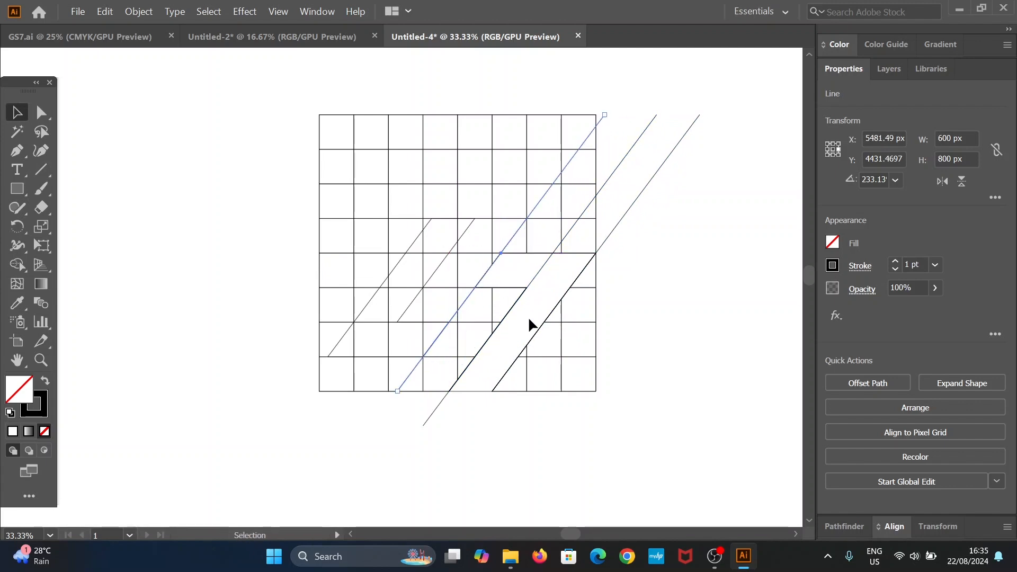
{"action": "left_click_drag", "start_coordinate": [522, 320], "coordinate": [411, 304]}
{"action": "left_click_drag", "start_coordinate": [407, 300], "coordinate": [374, 297]}
{"action": "left_click", "coordinate": [254, 260]}
Step: Add two horizontal lines extending beyond the grid's right side near its top and one extending left along its bottom edge
{"action": "left_click", "coordinate": [41, 170]}
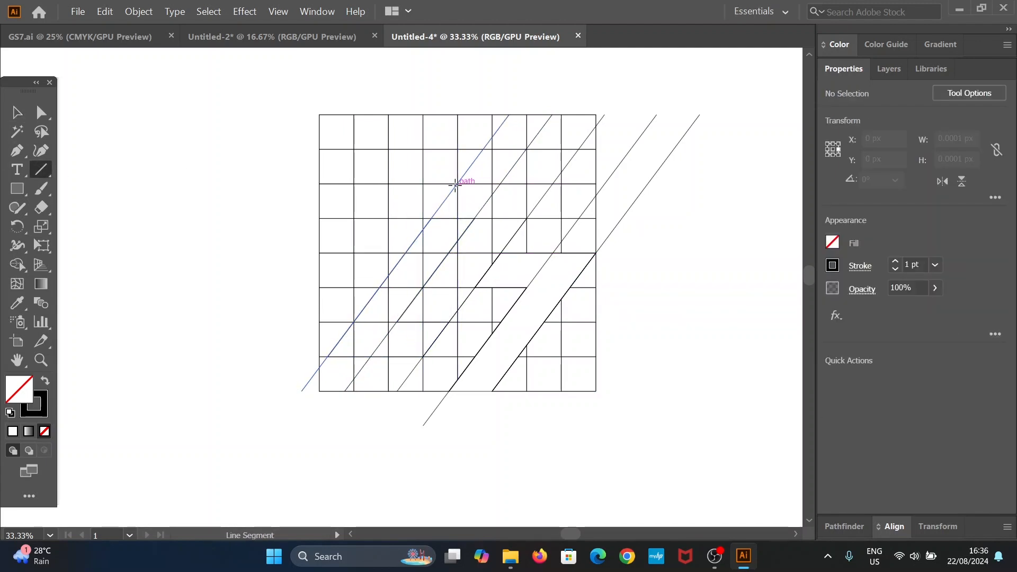
{"action": "left_click_drag", "start_coordinate": [457, 184], "coordinate": [691, 180]}
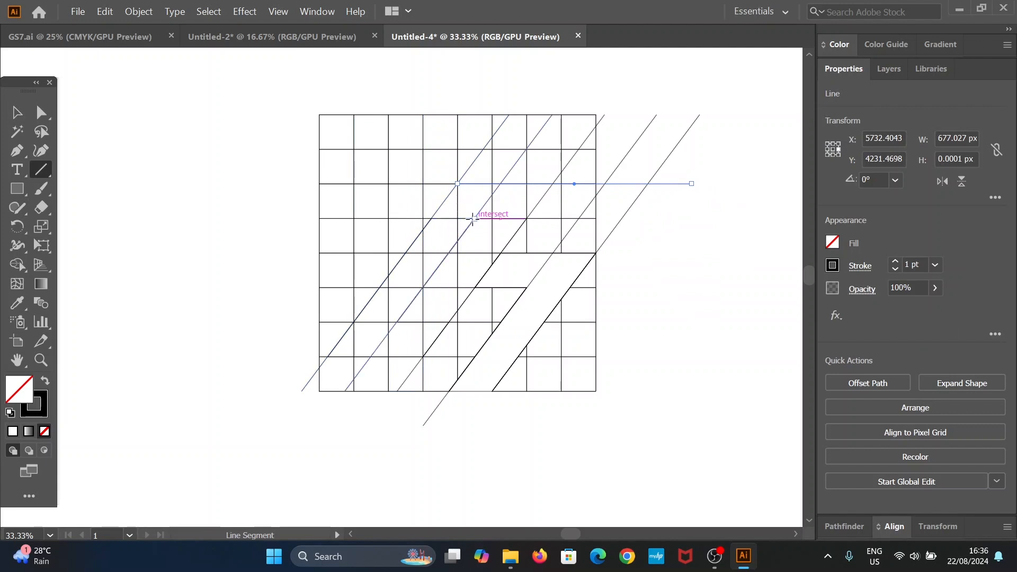
{"action": "left_click_drag", "start_coordinate": [474, 218], "coordinate": [677, 218]}
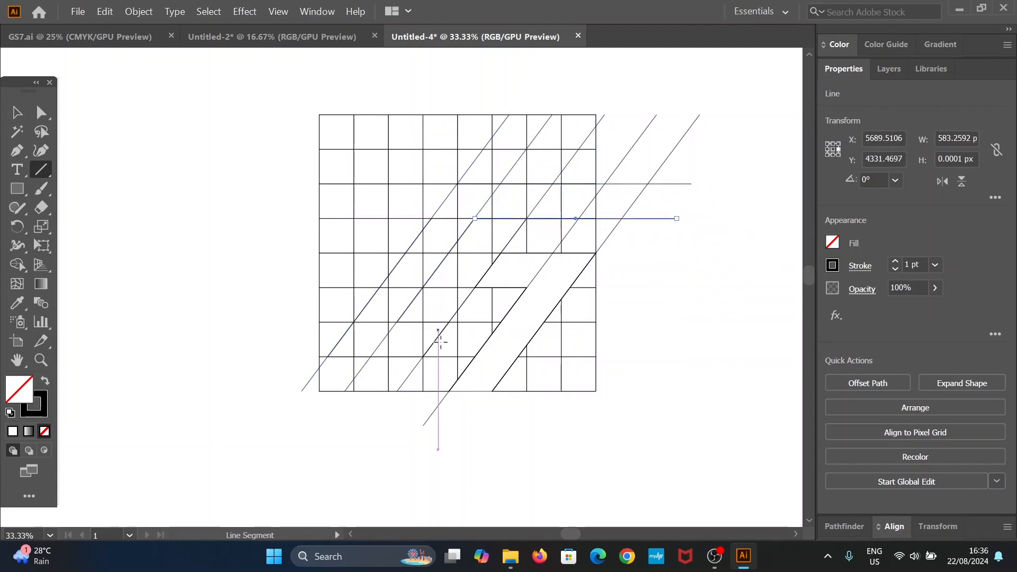
{"action": "left_click_drag", "start_coordinate": [448, 391], "coordinate": [235, 391]}
Step: Select all the grid and guide lines and merge their regions into the slanted G, S and 7 bands with the Shape Builder
{"action": "key", "text": "v"}
{"action": "mouse_move", "coordinate": [265, 87]}
{"action": "left_mouse_down"}
{"action": "mouse_move", "coordinate": [601, 205]}
{"action": "mouse_move", "coordinate": [711, 451]}
{"action": "left_mouse_up"}
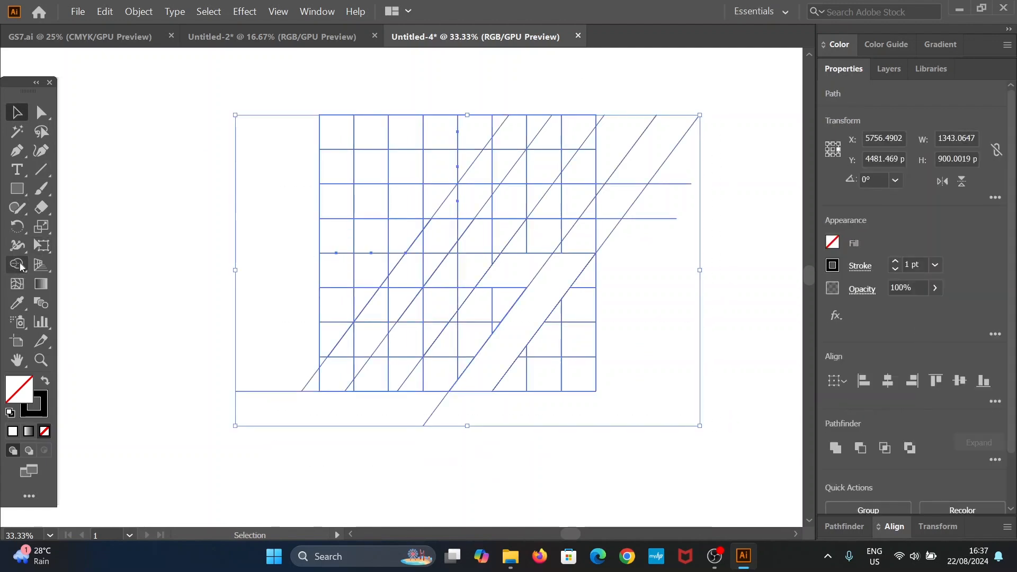
{"action": "left_click", "coordinate": [17, 264]}
{"action": "mouse_move", "coordinate": [354, 354]}
{"action": "left_mouse_down"}
{"action": "mouse_move", "coordinate": [389, 327]}
{"action": "mouse_move", "coordinate": [382, 311]}
{"action": "mouse_move", "coordinate": [415, 266]}
{"action": "mouse_move", "coordinate": [385, 284]}
{"action": "mouse_move", "coordinate": [421, 264]}
{"action": "mouse_move", "coordinate": [429, 240]}
{"action": "mouse_move", "coordinate": [461, 227]}
{"action": "mouse_move", "coordinate": [448, 213]}
{"action": "mouse_move", "coordinate": [458, 202]}
{"action": "mouse_move", "coordinate": [483, 190]}
{"action": "mouse_move", "coordinate": [503, 202]}
{"action": "mouse_move", "coordinate": [610, 192]}
{"action": "mouse_move", "coordinate": [549, 275]}
{"action": "mouse_move", "coordinate": [604, 233]}
{"action": "mouse_move", "coordinate": [555, 246]}
{"action": "mouse_move", "coordinate": [568, 234]}
{"action": "mouse_move", "coordinate": [484, 231]}
{"action": "mouse_move", "coordinate": [453, 250]}
{"action": "mouse_move", "coordinate": [494, 255]}
{"action": "mouse_move", "coordinate": [448, 273]}
{"action": "mouse_move", "coordinate": [413, 305]}
{"action": "mouse_move", "coordinate": [499, 298]}
{"action": "mouse_move", "coordinate": [455, 317]}
{"action": "mouse_move", "coordinate": [496, 328]}
{"action": "mouse_move", "coordinate": [466, 334]}
{"action": "mouse_move", "coordinate": [451, 364]}
{"action": "mouse_move", "coordinate": [461, 366]}
{"action": "mouse_move", "coordinate": [351, 364]}
{"action": "mouse_move", "coordinate": [314, 379]}
{"action": "mouse_move", "coordinate": [355, 391]}
{"action": "left_mouse_up"}
{"action": "scroll", "coordinate": [203, 189], "scroll_direction": "down", "scroll_amount": 2}
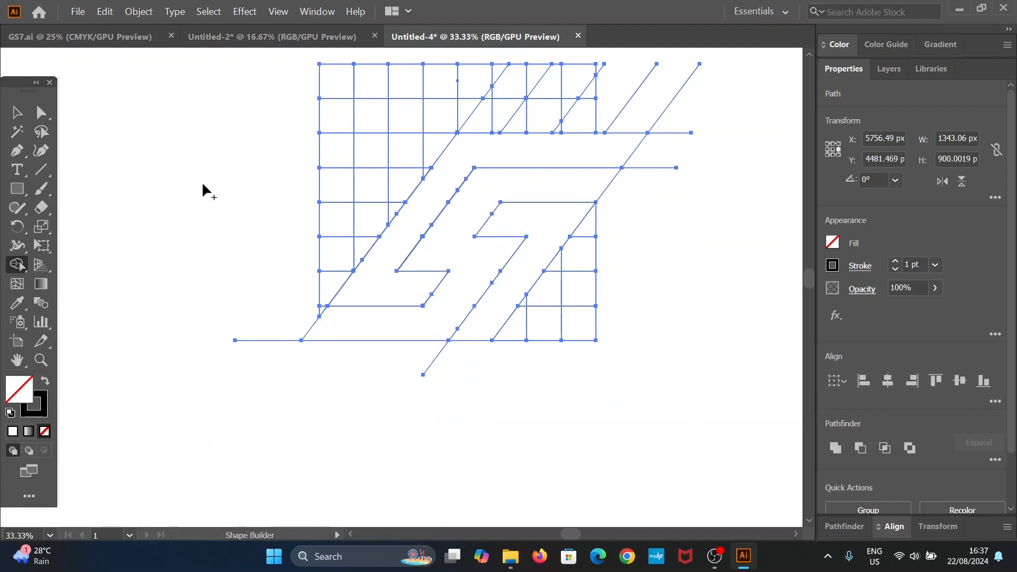
{"action": "key", "text": "v"}
{"action": "left_click", "coordinate": [544, 209]}
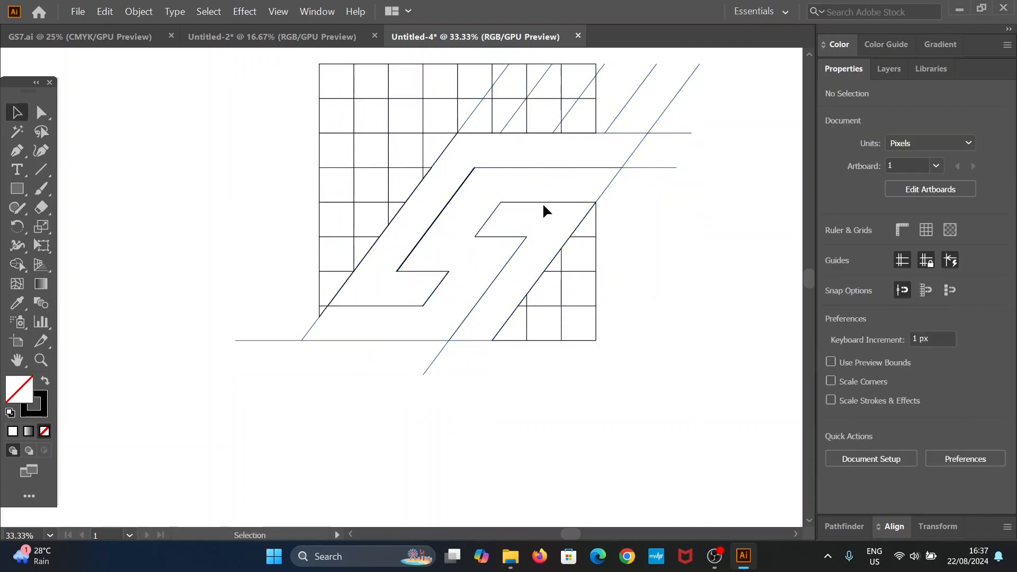
Step: Select all the merged monogram shapes and move them off the grid to its right
{"action": "left_click", "coordinate": [543, 202]}
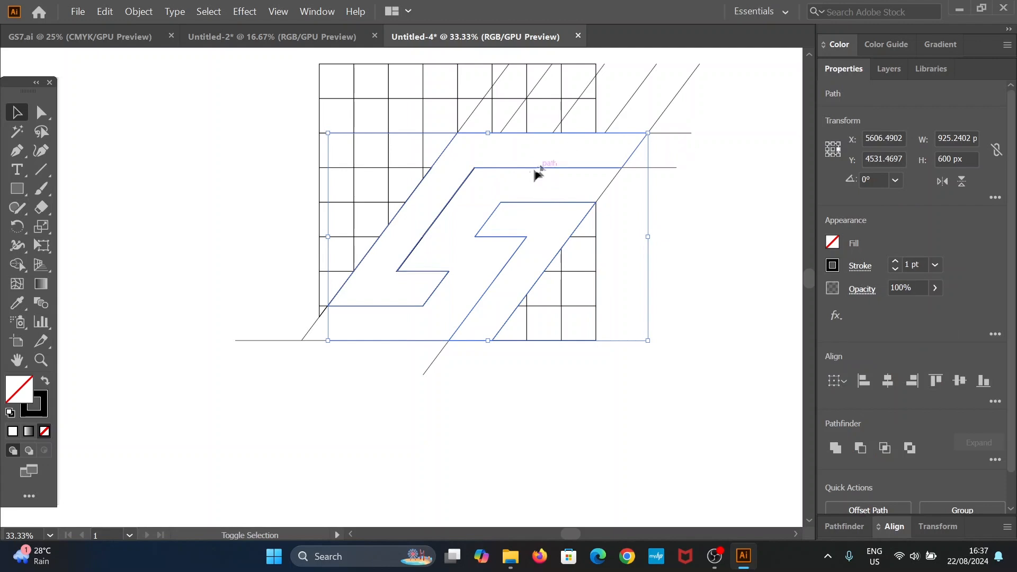
{"action": "left_click_drag", "start_coordinate": [307, 335], "coordinate": [306, 338]}
{"action": "key", "text": "ctrl+minus"}
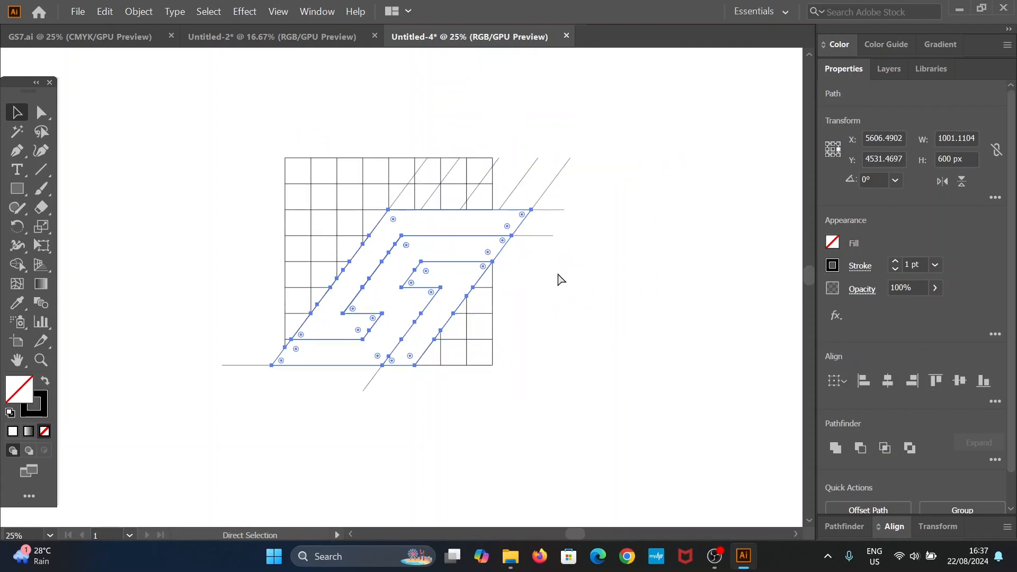
{"action": "left_click_drag", "start_coordinate": [459, 260], "coordinate": [746, 312]}
{"action": "scroll", "coordinate": [561, 252], "scroll_direction": "down", "scroll_amount": 2}
{"action": "left_click", "coordinate": [465, 436]}
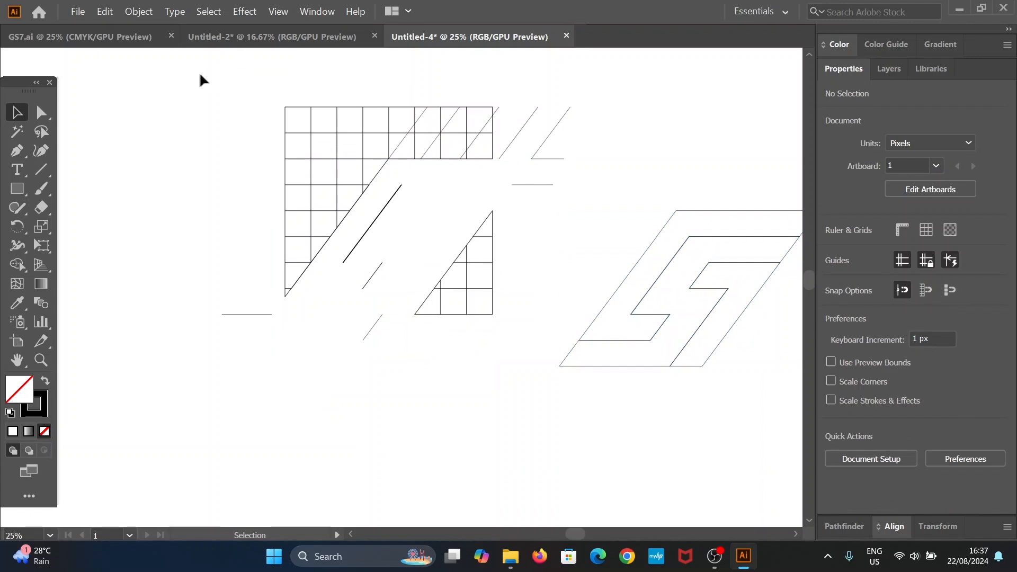
Step: Delete the leftover grid and guide pieces, and move the whole monogram outline into the space they occupied
{"action": "left_click_drag", "start_coordinate": [186, 74], "coordinate": [572, 333]}
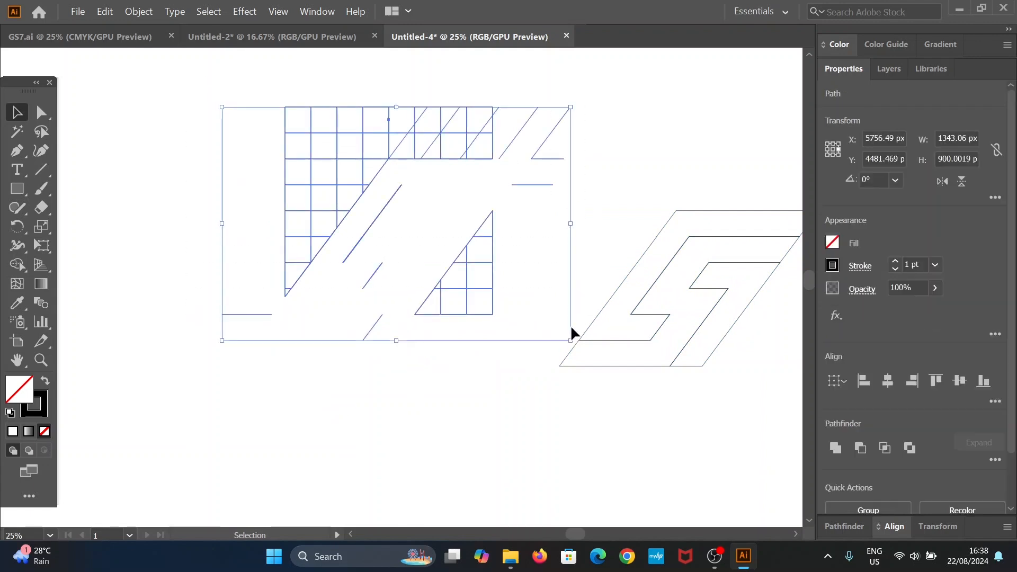
{"action": "key", "text": "Delete"}
{"action": "left_click_drag", "start_coordinate": [643, 266], "coordinate": [761, 347]}
{"action": "left_click_drag", "start_coordinate": [707, 314], "coordinate": [428, 259]}
{"action": "left_click", "coordinate": [617, 214]}
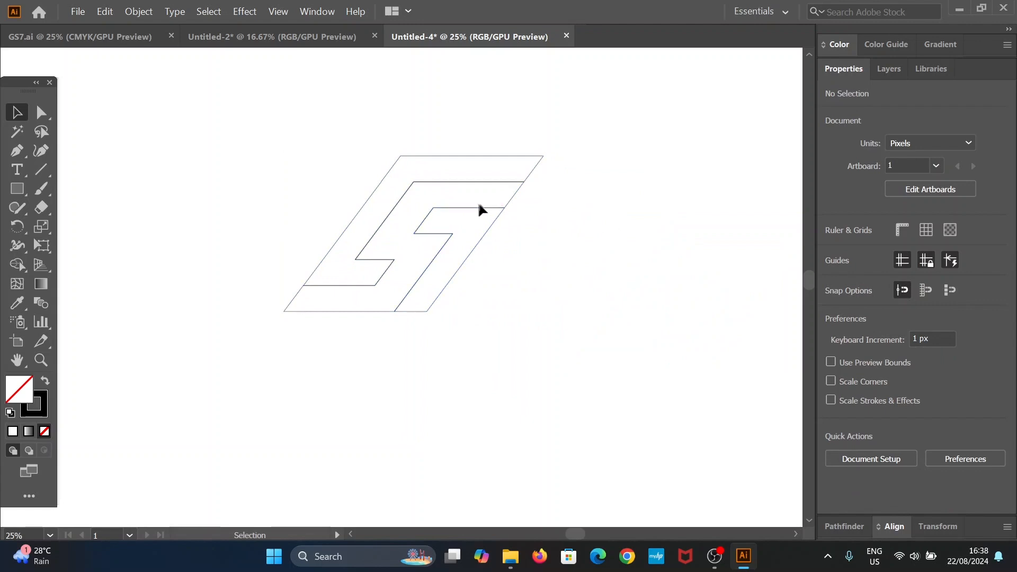
Step: Draw seven horizontal lines, about 1700 to 1930 px long, along all the monogram's horizontal edges, extending past both sides
{"action": "left_click", "coordinate": [41, 170]}
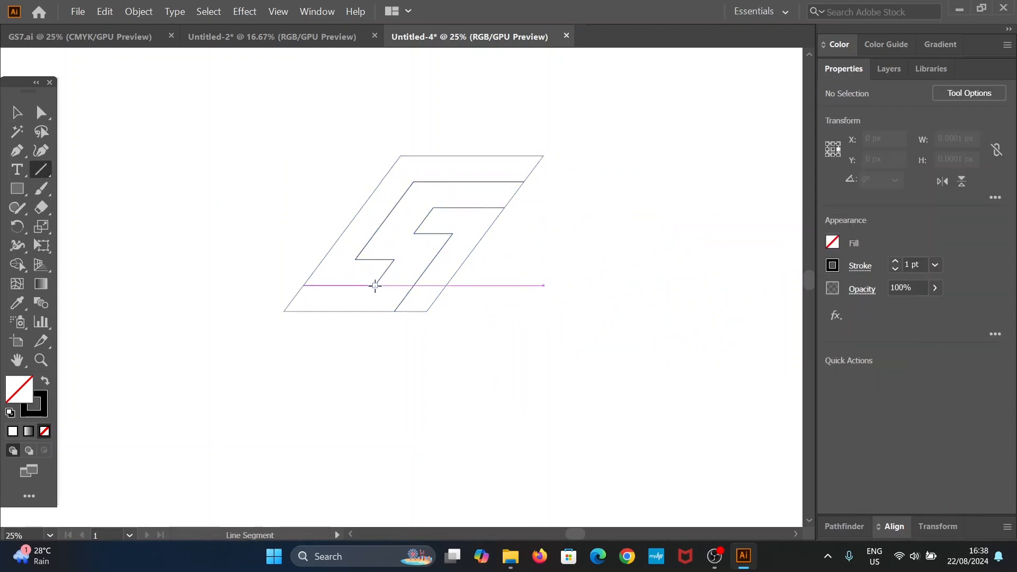
{"action": "left_click_drag", "start_coordinate": [375, 285], "coordinate": [595, 286]}
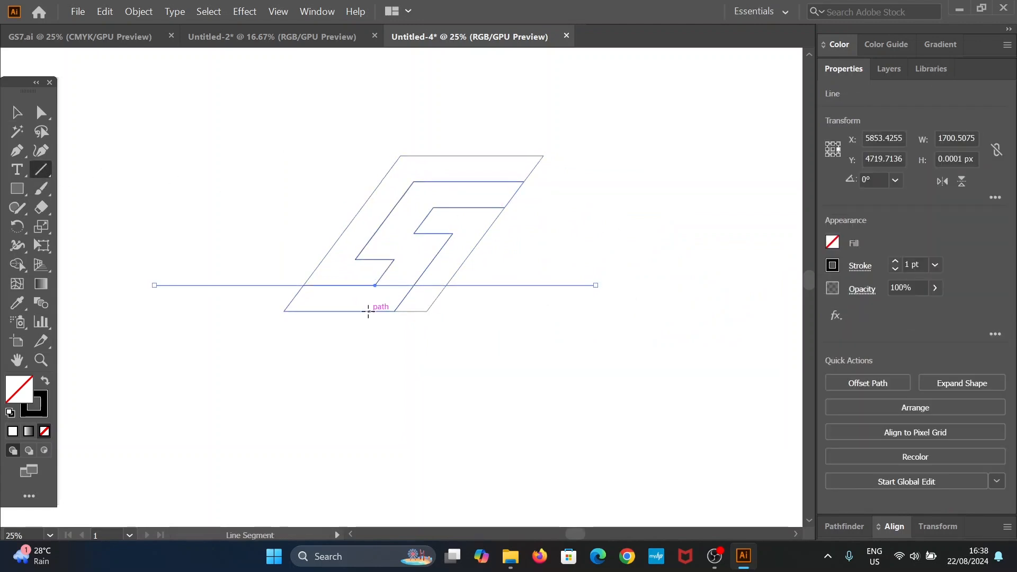
{"action": "left_click_drag", "start_coordinate": [368, 311], "coordinate": [602, 311]}
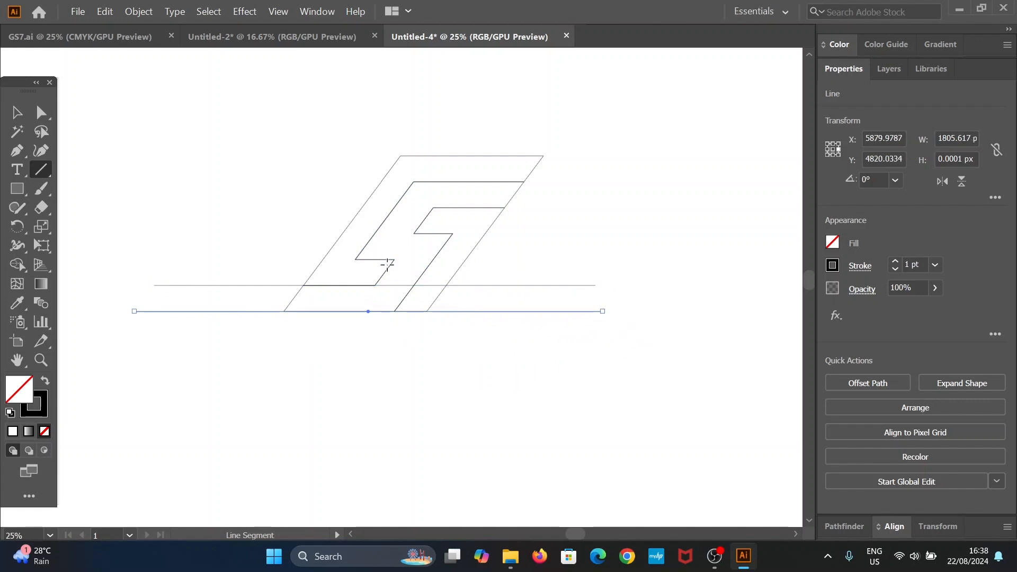
{"action": "left_click_drag", "start_coordinate": [394, 259], "coordinate": [624, 259]}
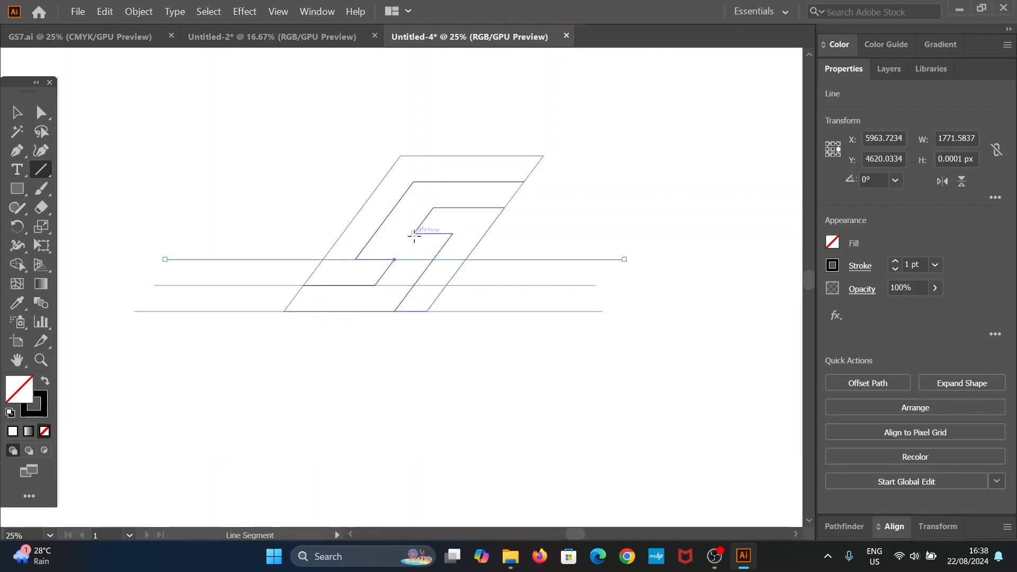
{"action": "left_click_drag", "start_coordinate": [415, 233], "coordinate": [664, 233]}
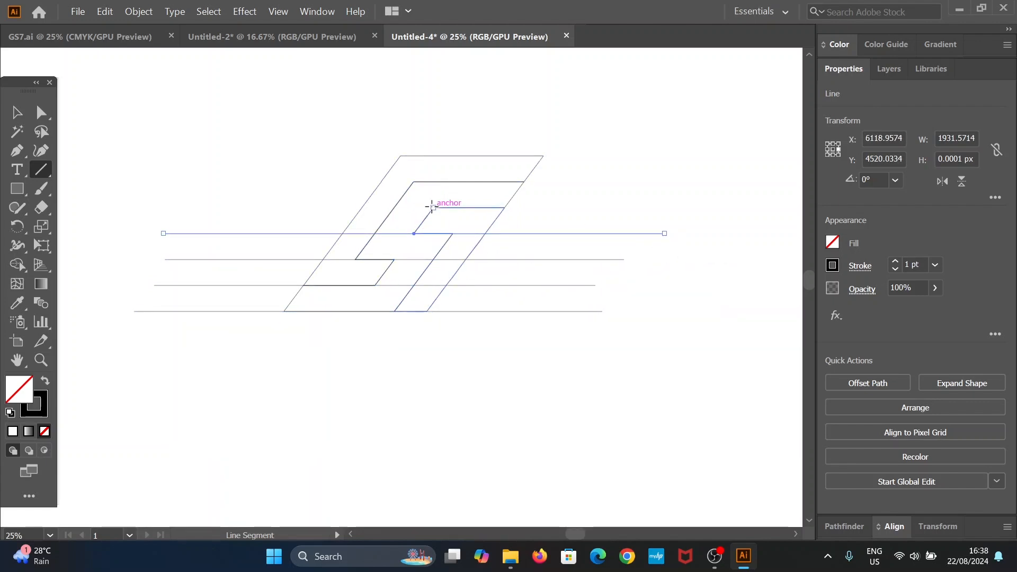
{"action": "mouse_move", "coordinate": [433, 207]}
{"action": "left_mouse_down"}
{"action": "mouse_move", "coordinate": [688, 226]}
{"action": "mouse_move", "coordinate": [669, 208]}
{"action": "left_mouse_up"}
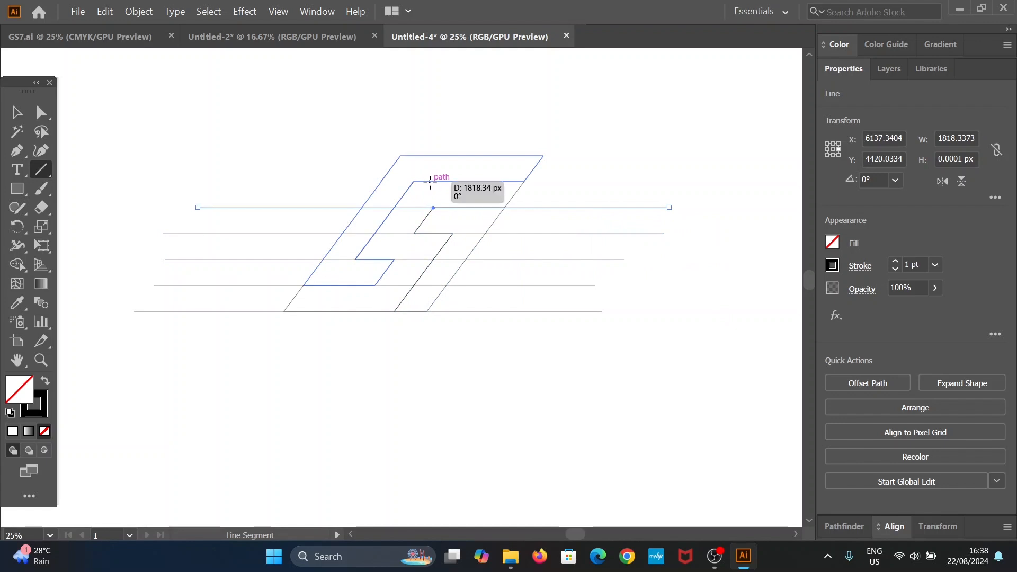
{"action": "mouse_move", "coordinate": [430, 182]}
{"action": "left_mouse_down"}
{"action": "mouse_move", "coordinate": [654, 199]}
{"action": "mouse_move", "coordinate": [656, 183]}
{"action": "left_mouse_up"}
{"action": "left_click_drag", "start_coordinate": [438, 155], "coordinate": [669, 174]}
Step: Draw a 450 by 600 px diagonal line along the 7's outer slanted edge and copy it onto the other slanted edges
{"action": "left_click_drag", "start_coordinate": [427, 311], "coordinate": [543, 155]}
{"action": "key", "text": "v"}
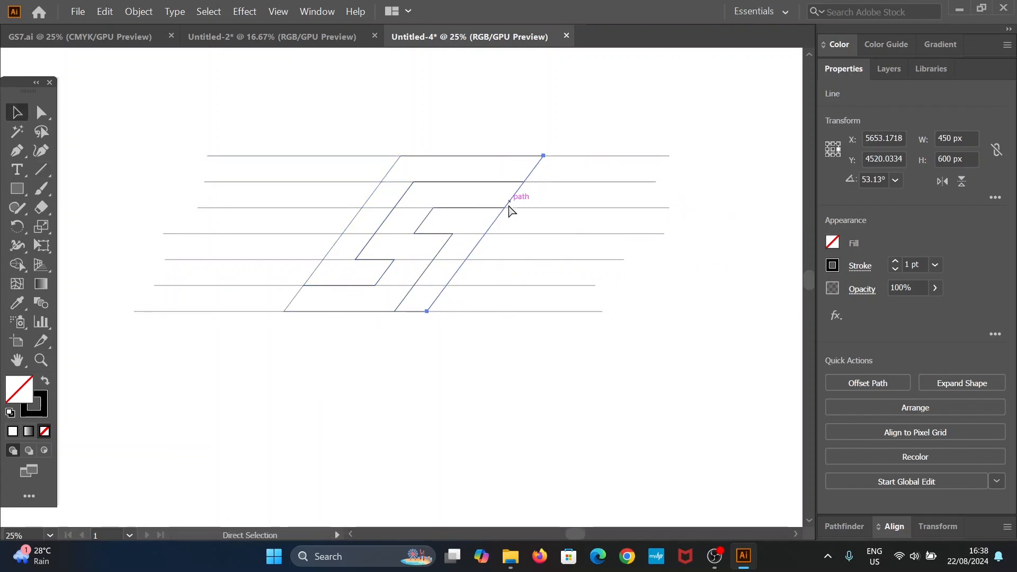
{"action": "left_click_drag", "start_coordinate": [454, 277], "coordinate": [380, 275]}
{"action": "left_click_drag", "start_coordinate": [412, 236], "coordinate": [337, 240]}
Step: Copy the horizontal lines so that one extra line runs through the middle of each of the six horizontal bands
{"action": "left_click", "coordinate": [479, 311]}
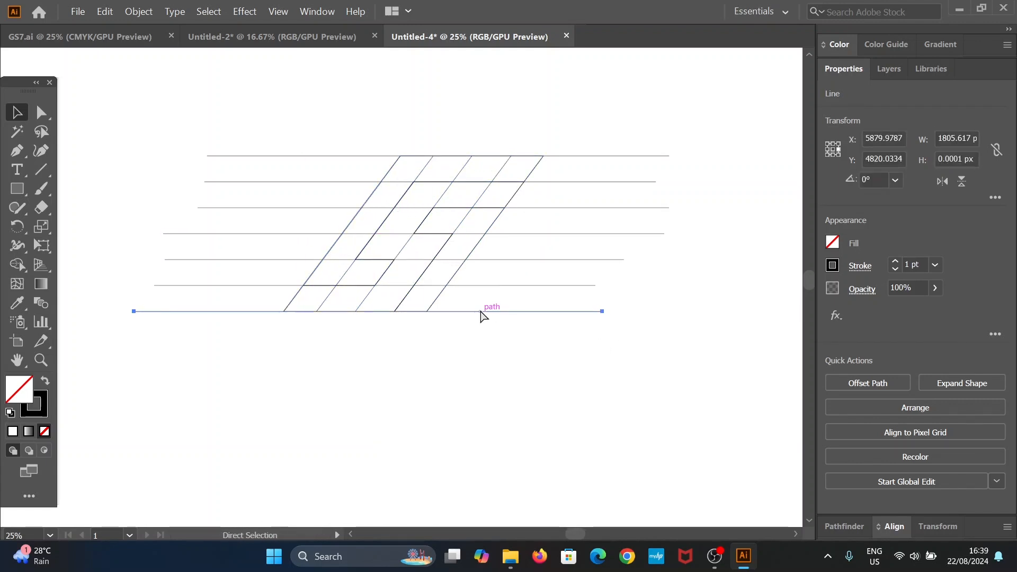
{"action": "left_click_drag", "start_coordinate": [481, 312], "coordinate": [548, 170]}
{"action": "left_click", "coordinate": [495, 259]}
{"action": "left_click", "coordinate": [499, 233]}
{"action": "left_click", "coordinate": [524, 207]}
{"action": "left_click", "coordinate": [546, 182]}
Step: Distribute the lines of the two lowest horizontal bands evenly by their vertical centers
{"action": "left_click_drag", "start_coordinate": [549, 332], "coordinate": [583, 295]}
{"action": "left_click", "coordinate": [995, 401]}
{"action": "left_click", "coordinate": [996, 401]}
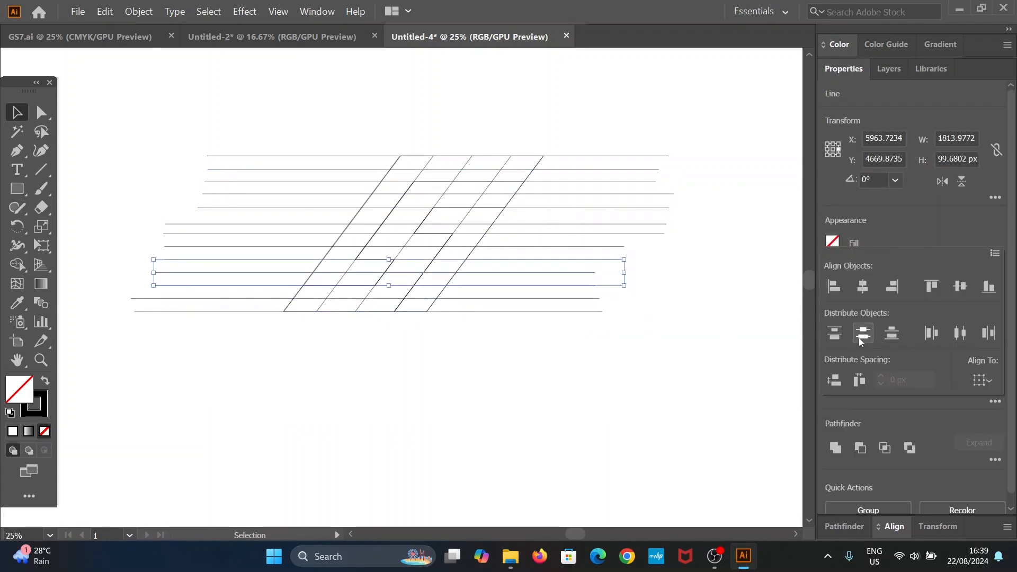
{"action": "left_click", "coordinate": [860, 335]}
{"action": "left_click", "coordinate": [682, 304]}
{"action": "key", "text": "ctrl+="}
{"action": "left_click", "coordinate": [682, 304]}
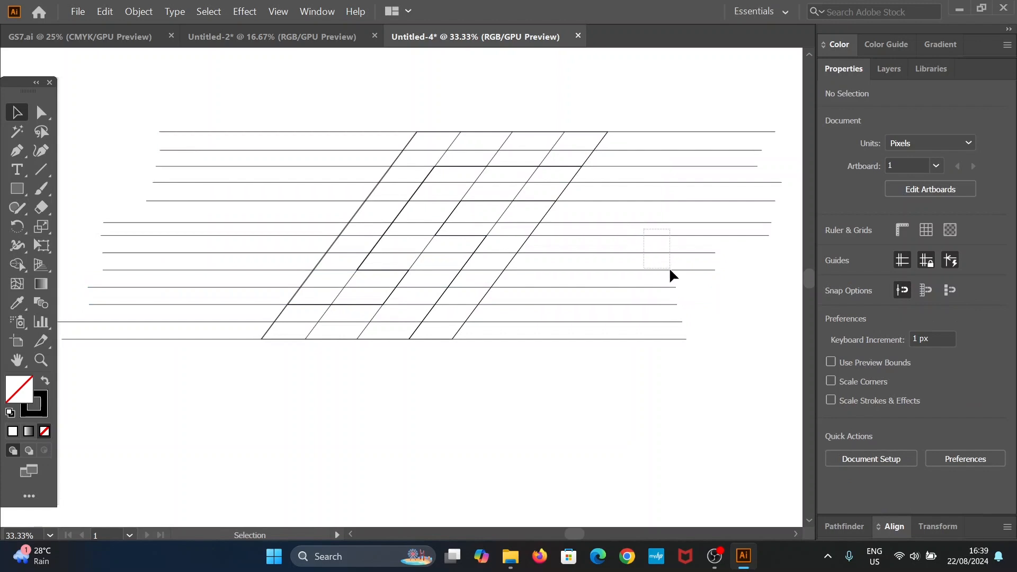
Step: Distribute the lines of the third and fourth horizontal bands from the bottom evenly by their vertical centers
{"action": "left_click_drag", "start_coordinate": [669, 269], "coordinate": [670, 270]}
{"action": "left_click", "coordinate": [995, 401]}
{"action": "left_click", "coordinate": [712, 376]}
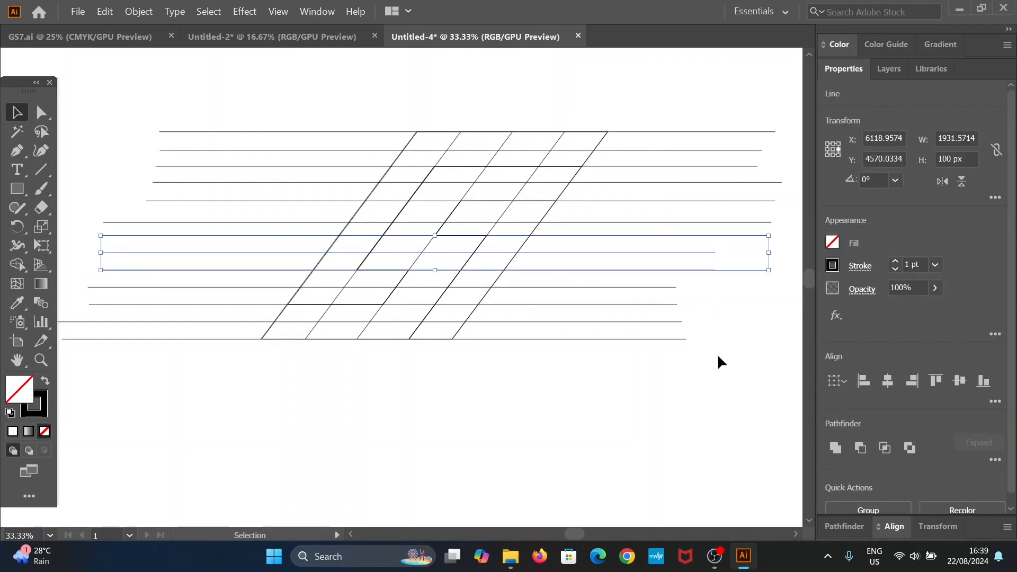
{"action": "left_click", "coordinate": [717, 358]}
{"action": "left_click_drag", "start_coordinate": [707, 238], "coordinate": [708, 240]}
{"action": "left_click", "coordinate": [995, 400]}
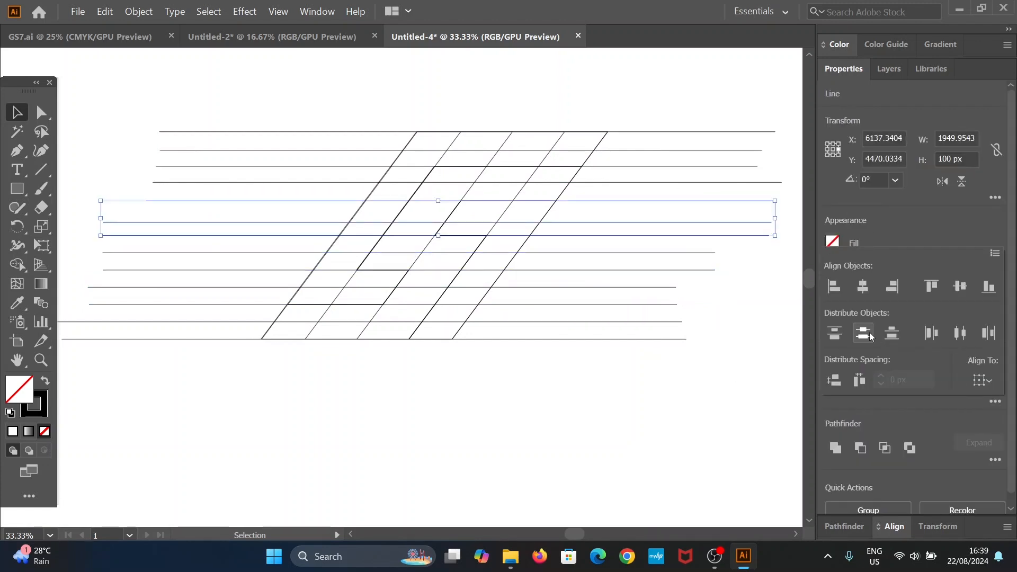
{"action": "left_click", "coordinate": [865, 333]}
Step: Distribute the lines of the two uppermost horizontal bands evenly by their vertical centers
{"action": "left_click", "coordinate": [748, 360]}
{"action": "left_click_drag", "start_coordinate": [717, 161], "coordinate": [744, 209]}
{"action": "left_click", "coordinate": [995, 401]}
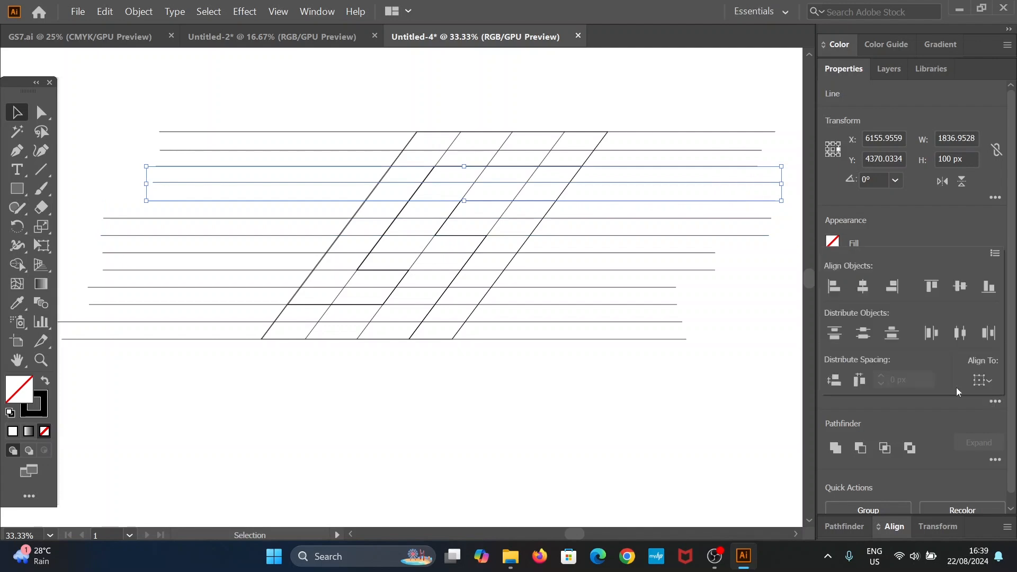
{"action": "left_click", "coordinate": [863, 339]}
{"action": "left_click", "coordinate": [704, 393]}
{"action": "left_click_drag", "start_coordinate": [723, 158], "coordinate": [724, 170]}
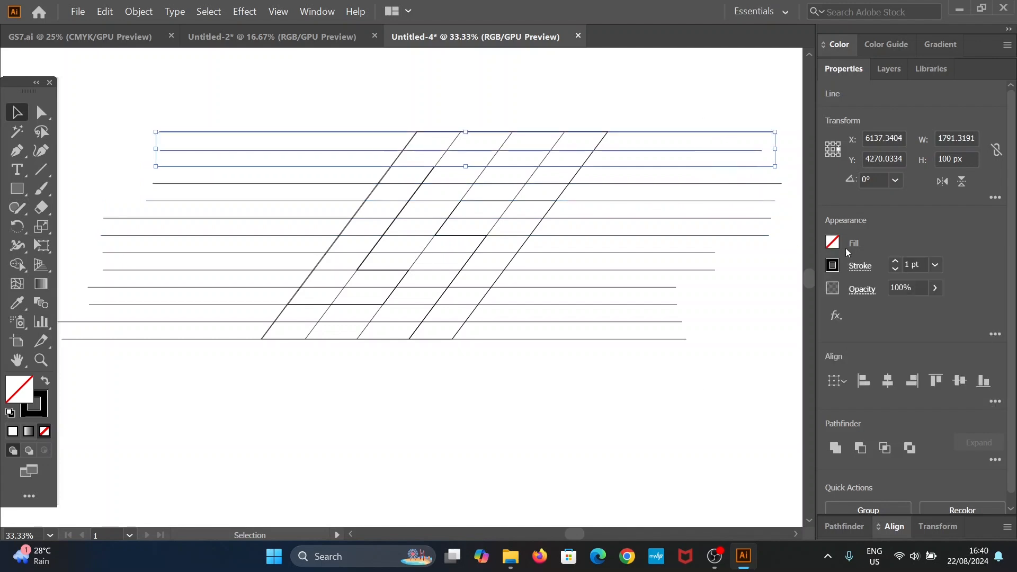
{"action": "left_click", "coordinate": [996, 401]}
{"action": "left_click", "coordinate": [863, 339]}
{"action": "left_click", "coordinate": [668, 425]}
Step: Copy the 7's outer diagonal line into the middle of each of the four slanted bands
{"action": "left_click", "coordinate": [541, 217]}
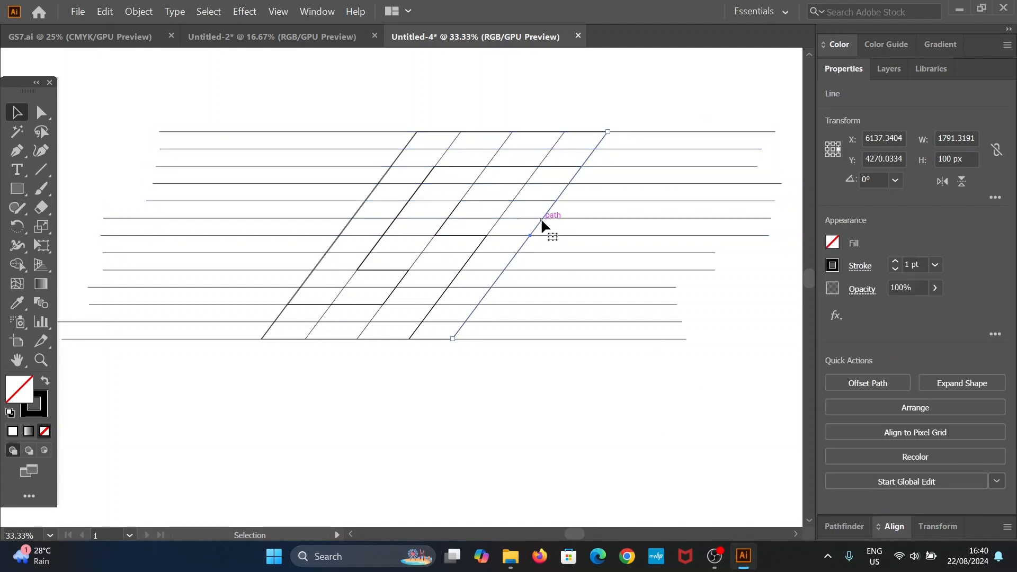
{"action": "left_click_drag", "start_coordinate": [543, 222], "coordinate": [371, 228], "text": "alt"}
{"action": "left_click", "coordinate": [516, 223]}
Step: Distribute the three diagonal lines of each of the two rightmost slanted bands evenly in the horizontal direction
{"action": "left_click", "coordinate": [502, 214]}
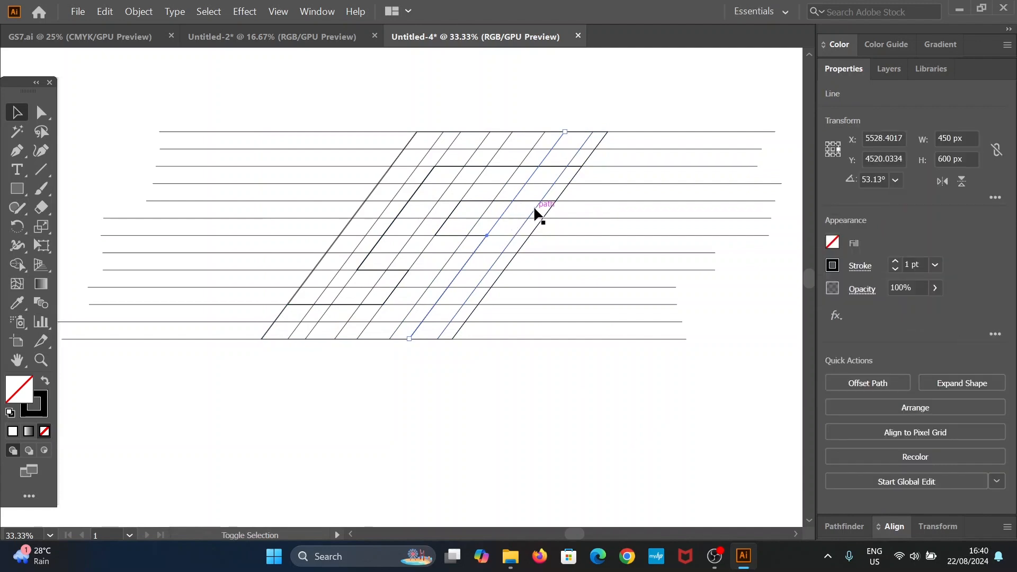
{"action": "left_click", "coordinate": [552, 208], "text": "shift"}
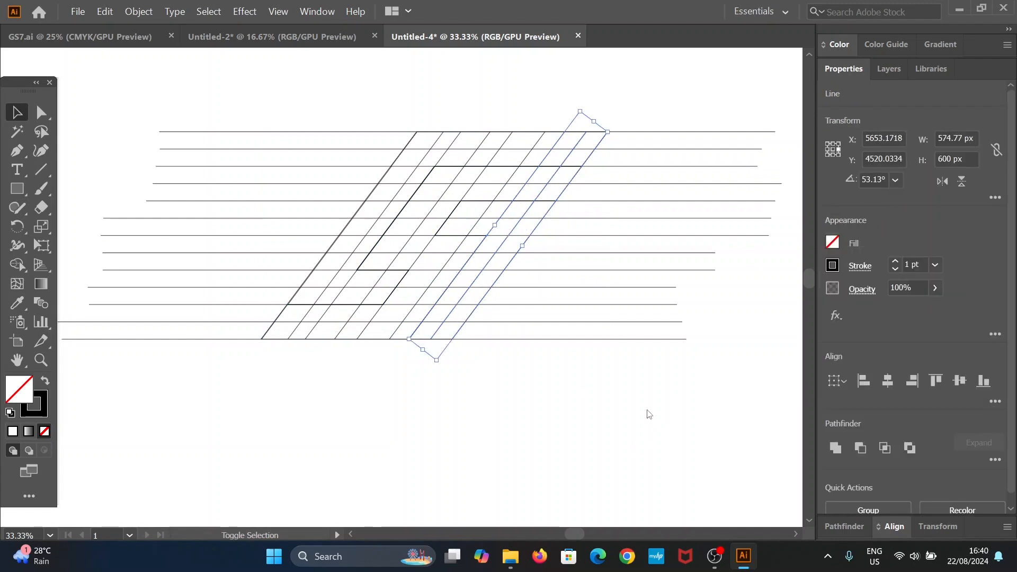
{"action": "left_click", "coordinate": [527, 390]}
{"action": "left_click", "coordinate": [504, 177]}
{"action": "left_click", "coordinate": [532, 175], "text": "shift"}
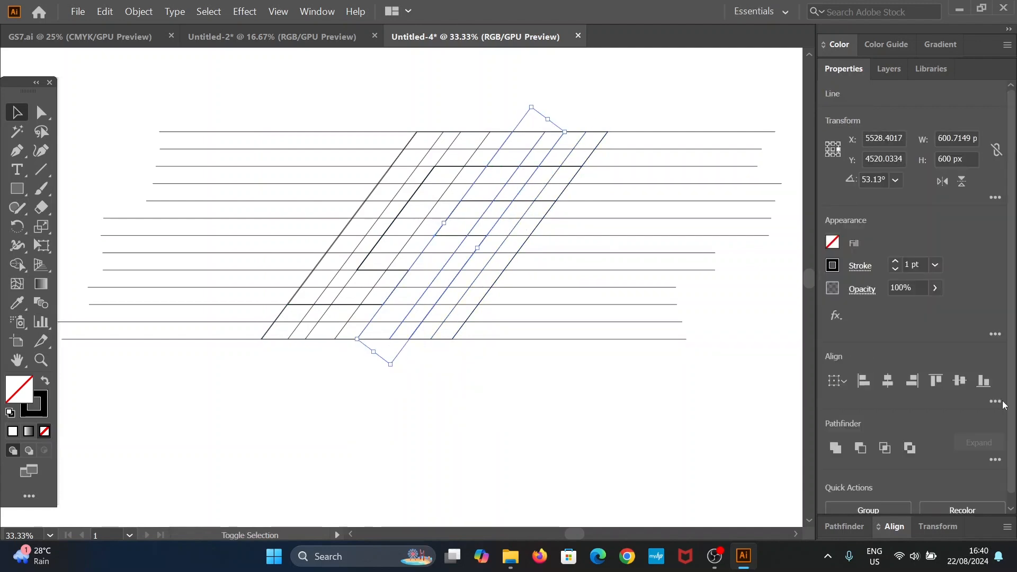
{"action": "left_click", "coordinate": [997, 401]}
{"action": "left_click", "coordinate": [932, 335]}
{"action": "left_click", "coordinate": [499, 385]}
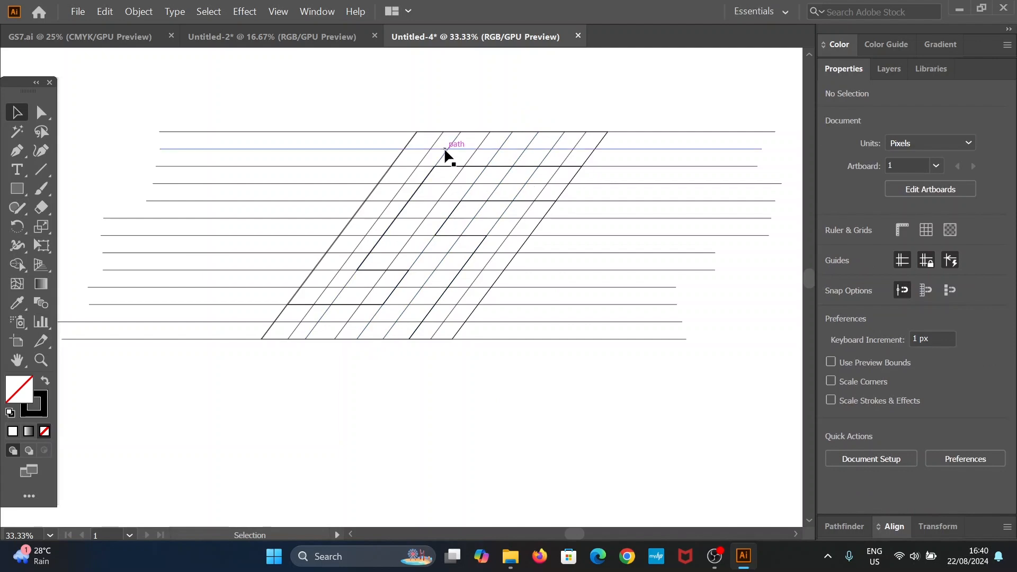
Step: Distribute the three diagonal lines of each of the two leftmost slanted bands evenly in the horizontal direction
{"action": "left_click", "coordinate": [471, 161]}
{"action": "left_click", "coordinate": [502, 162], "text": "shift"}
{"action": "left_click", "coordinate": [931, 333]}
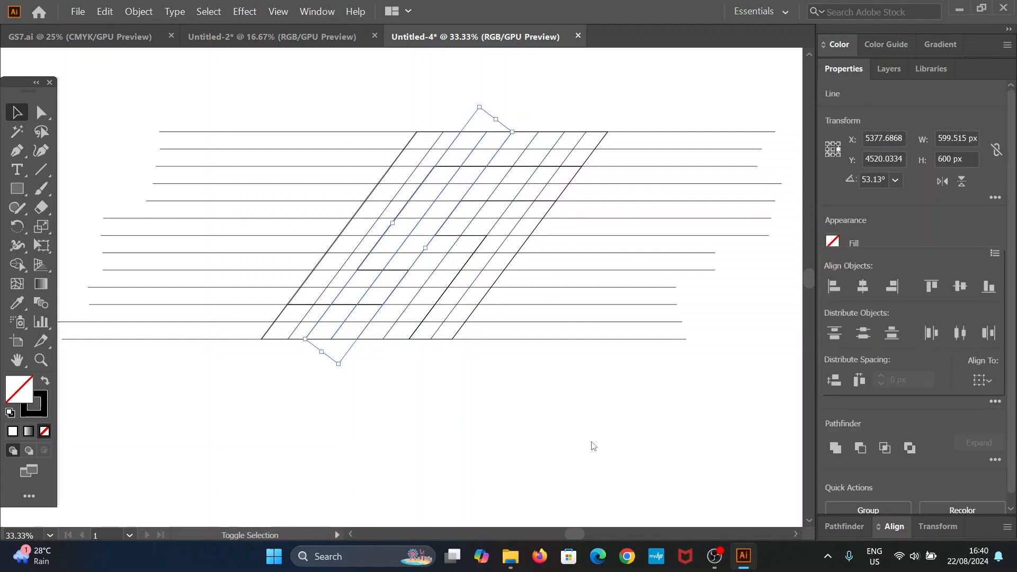
{"action": "left_click", "coordinate": [541, 413]}
{"action": "left_click", "coordinate": [429, 159]}
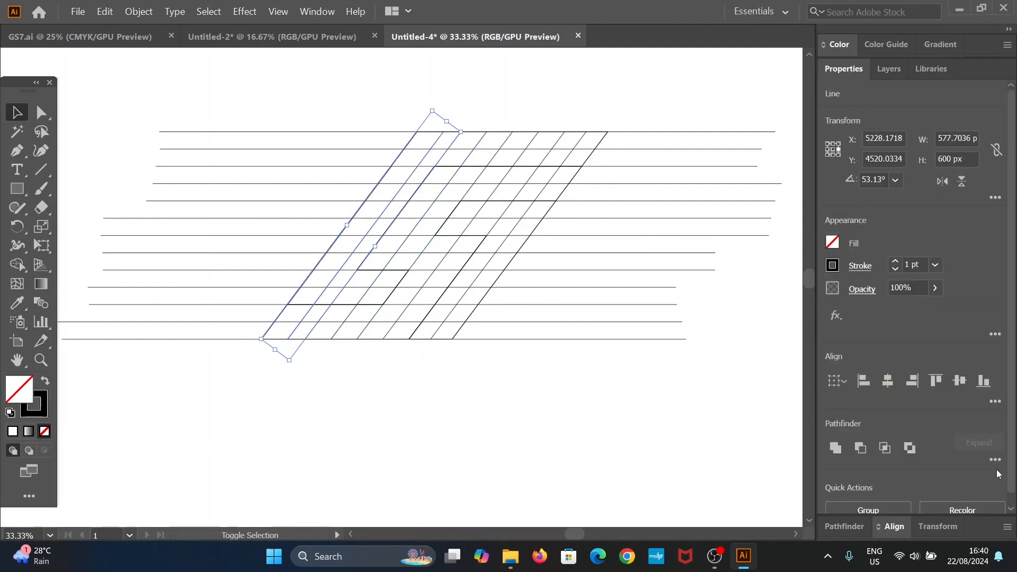
{"action": "left_click", "coordinate": [995, 402]}
{"action": "left_click", "coordinate": [932, 333]}
{"action": "left_click", "coordinate": [594, 438]}
Step: Shorten the top band's middle line and the leftmost band's middle diagonal so they meet at the G's upper-left corner
{"action": "scroll", "coordinate": [615, 222], "scroll_direction": "up", "scroll_amount": 2}
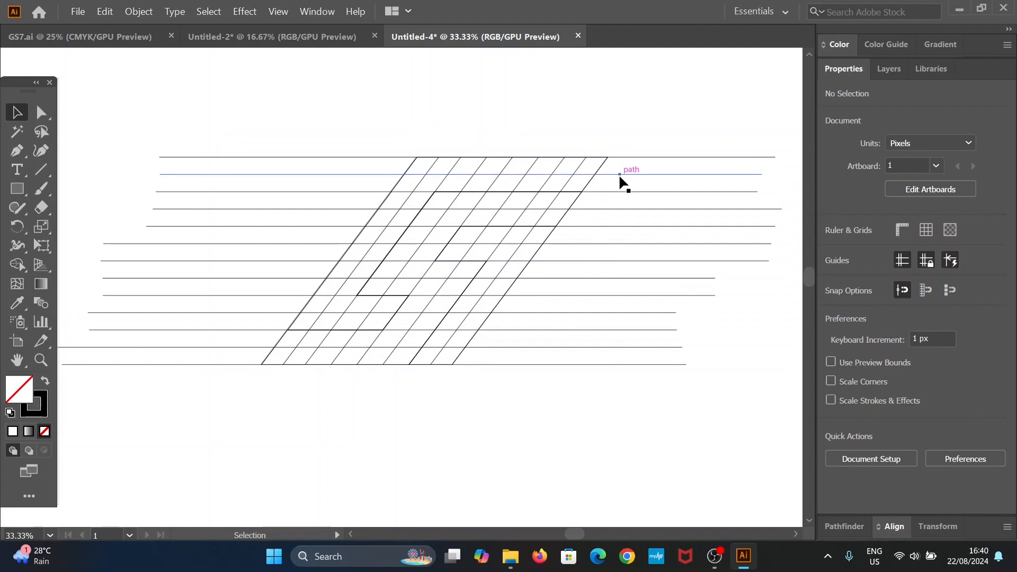
{"action": "left_click_drag", "start_coordinate": [762, 174], "coordinate": [573, 174]}
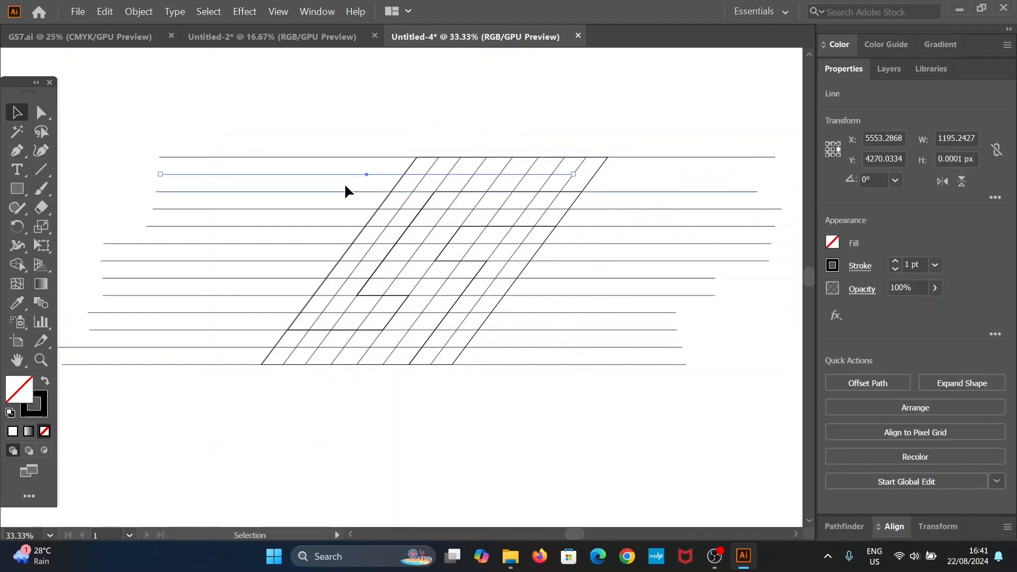
{"action": "left_click_drag", "start_coordinate": [160, 174], "coordinate": [426, 174]}
{"action": "left_click", "coordinate": [435, 160]}
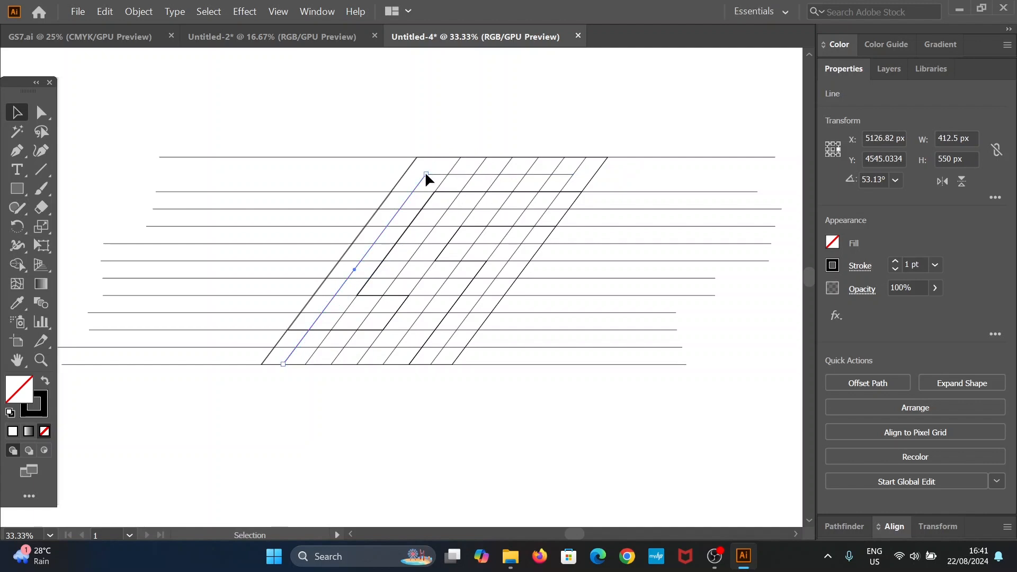
{"action": "left_click", "coordinate": [351, 535]}
{"action": "left_click", "coordinate": [249, 408]}
Step: Trim the bottom band's middle line at its left end, and shorten the line above it and the G's diagonal to meet
{"action": "left_click", "coordinate": [204, 347]}
{"action": "left_click_drag", "start_coordinate": [96, 347], "coordinate": [360, 312]}
{"action": "left_click", "coordinate": [340, 339]}
{"action": "left_click", "coordinate": [424, 312]}
{"action": "left_click_drag", "start_coordinate": [714, 313], "coordinate": [408, 312]}
{"action": "left_click_drag", "start_coordinate": [126, 313], "coordinate": [361, 313]}
Step: Shorten the rightmost band's middle diagonal and its upper horizontal middle line to form the centre path of the 7
{"action": "scroll", "coordinate": [706, 323], "scroll_direction": "up", "scroll_amount": 2}
{"action": "left_click", "coordinate": [488, 393]}
{"action": "left_click_drag", "start_coordinate": [469, 415], "coordinate": [482, 397]}
{"action": "left_click_drag", "start_coordinate": [624, 208], "coordinate": [560, 294]}
{"action": "left_click", "coordinate": [714, 295]}
{"action": "scroll", "coordinate": [812, 304], "scroll_direction": "right", "scroll_amount": 2}
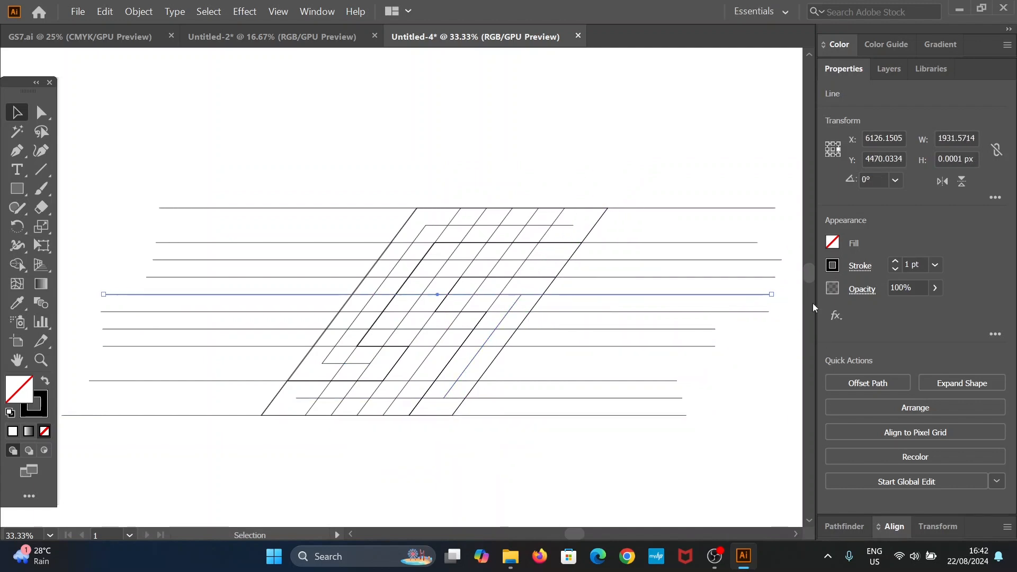
{"action": "left_click_drag", "start_coordinate": [770, 295], "coordinate": [522, 295]}
{"action": "left_click_drag", "start_coordinate": [104, 294], "coordinate": [473, 294]}
Step: Shorten the S's upper horizontal middle line and its left diagonal to form the upper part of the S centre path
{"action": "scroll", "coordinate": [529, 289], "scroll_direction": "up", "scroll_amount": 1}
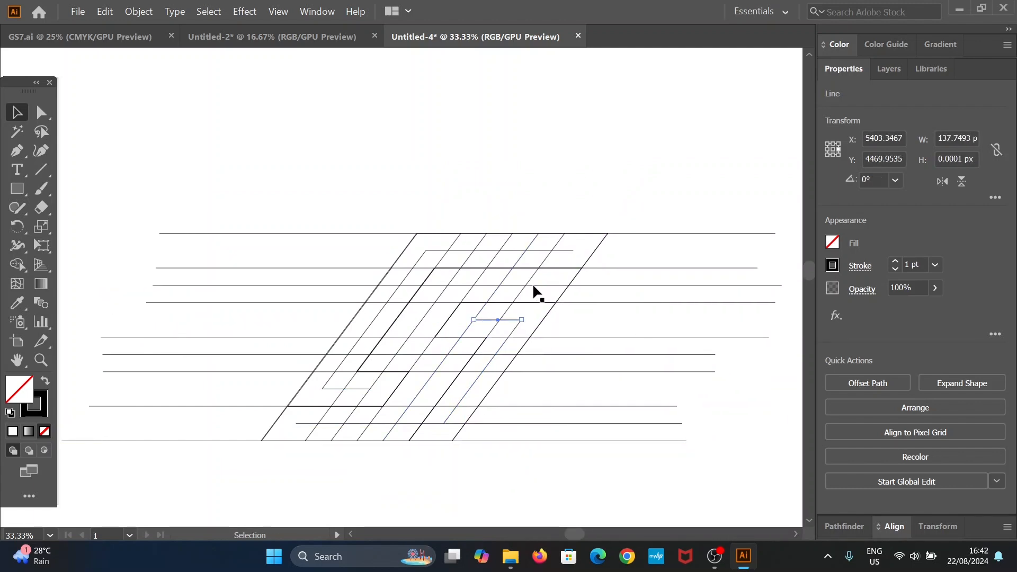
{"action": "left_click", "coordinate": [611, 286]}
{"action": "left_click", "coordinate": [537, 331]}
{"action": "left_click", "coordinate": [514, 328]}
{"action": "mouse_move", "coordinate": [522, 320]}
{"action": "left_mouse_down"}
{"action": "mouse_move", "coordinate": [568, 257]}
{"action": "mouse_move", "coordinate": [780, 288]}
{"action": "mouse_move", "coordinate": [556, 275]}
{"action": "mouse_move", "coordinate": [522, 320]}
{"action": "left_mouse_up"}
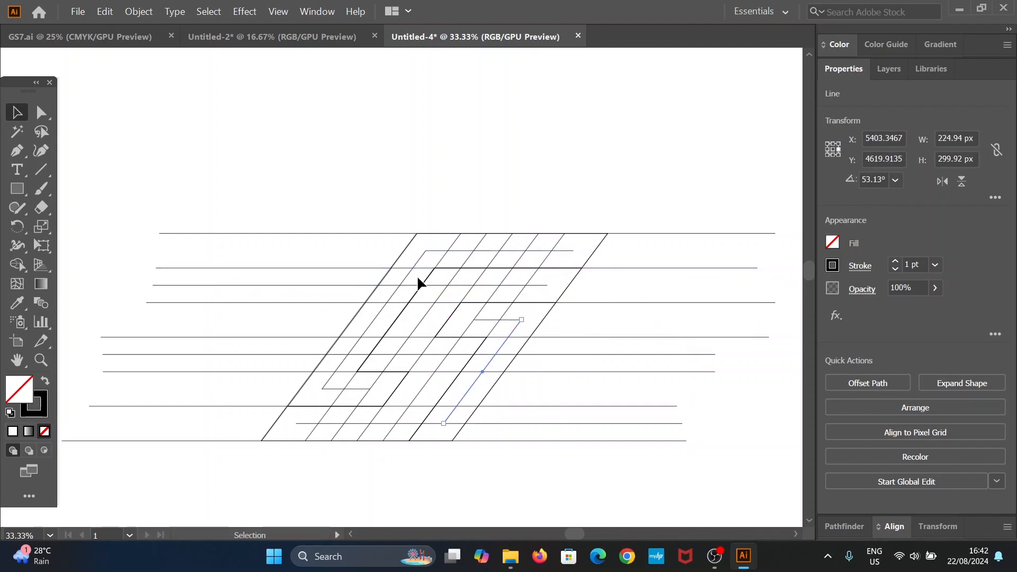
{"action": "left_click", "coordinate": [171, 286]}
{"action": "left_click_drag", "start_coordinate": [154, 286], "coordinate": [449, 286]}
{"action": "left_click", "coordinate": [481, 241]}
{"action": "left_click_drag", "start_coordinate": [483, 235], "coordinate": [448, 285]}
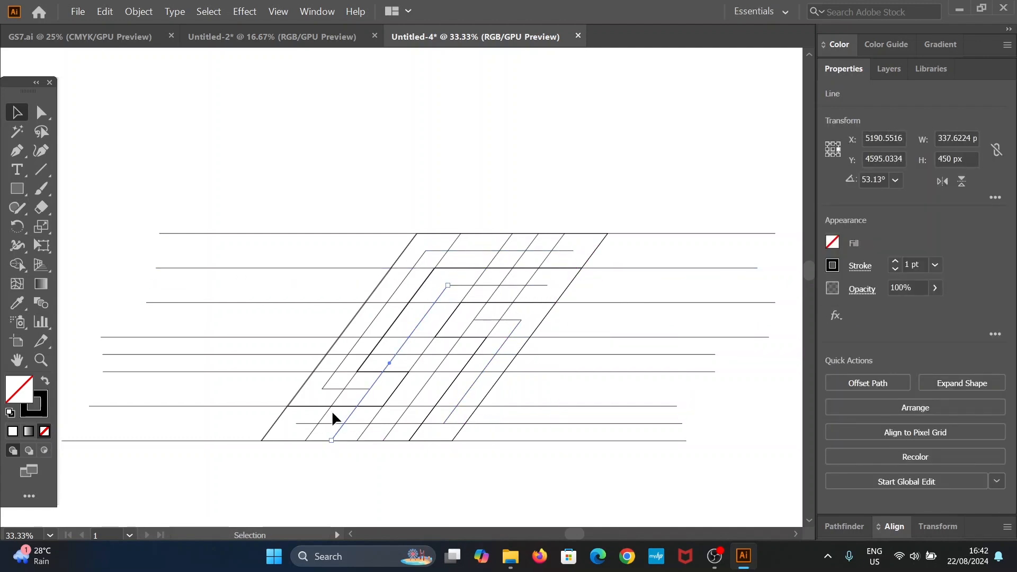
{"action": "left_click_drag", "start_coordinate": [331, 440], "coordinate": [397, 354]}
Step: Trim the S's middle horizontal line, lower diagonal and bottom line so they meet and complete its centre path
{"action": "left_click", "coordinate": [682, 354]}
{"action": "left_click_drag", "start_coordinate": [715, 355], "coordinate": [448, 354]}
{"action": "left_click_drag", "start_coordinate": [103, 354], "coordinate": [396, 355]}
{"action": "left_click", "coordinate": [441, 345]}
{"action": "left_click", "coordinate": [467, 325]}
{"action": "left_click_drag", "start_coordinate": [538, 233], "coordinate": [448, 355]}
{"action": "left_click_drag", "start_coordinate": [383, 441], "coordinate": [396, 423]}
{"action": "left_click", "coordinate": [668, 423]}
{"action": "left_click_drag", "start_coordinate": [682, 424], "coordinate": [404, 429]}
Step: Join the line ends at the corners of the S centre path into one continuous path
{"action": "left_click", "coordinate": [652, 355]}
{"action": "key", "text": "a"}
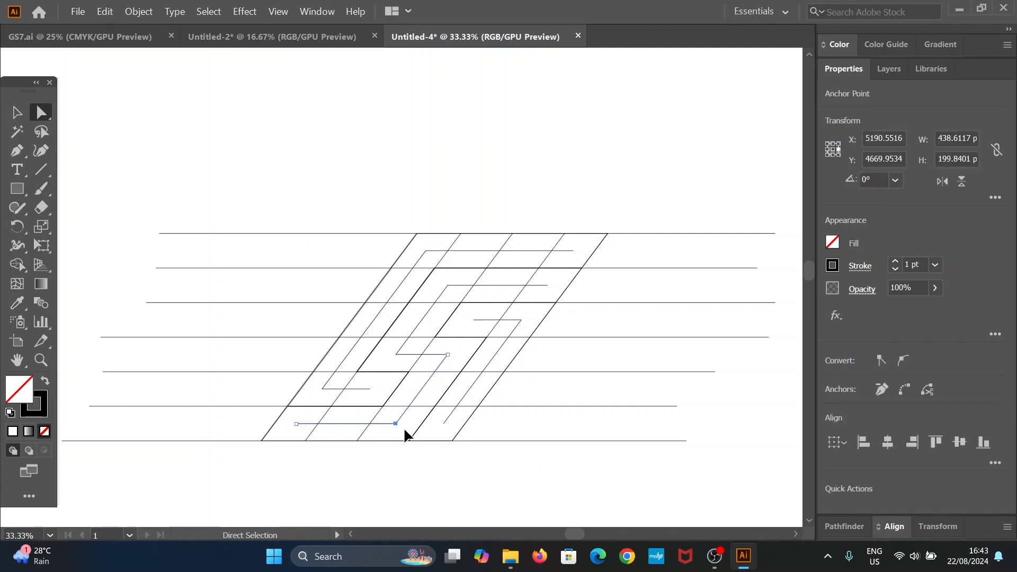
{"action": "key", "text": "ctrl+j"}
{"action": "left_click_drag", "start_coordinate": [442, 347], "coordinate": [455, 360]}
{"action": "key", "text": "ctrl+j"}
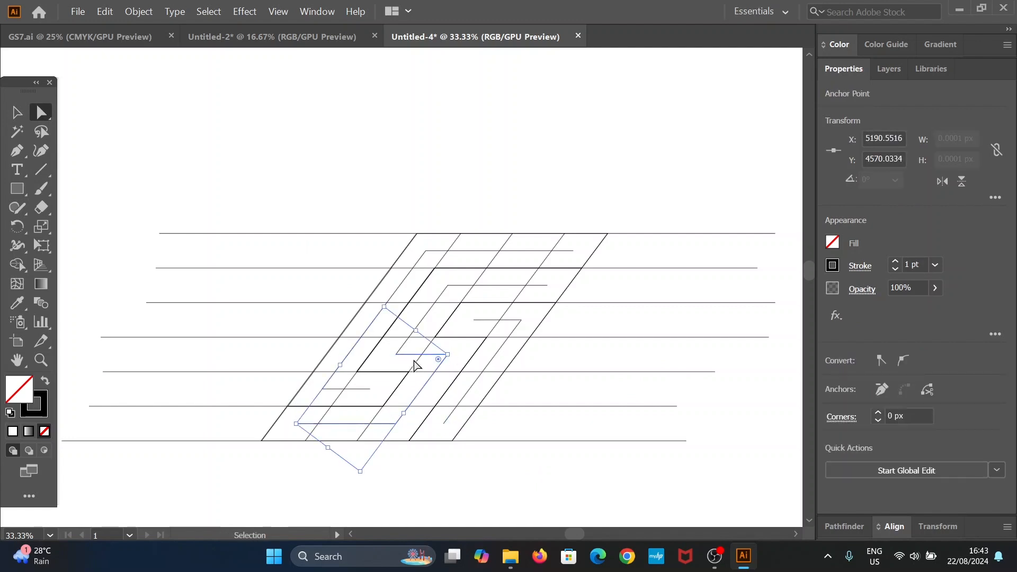
{"action": "left_click_drag", "start_coordinate": [391, 345], "coordinate": [406, 361]}
{"action": "key", "text": "ctrl+j"}
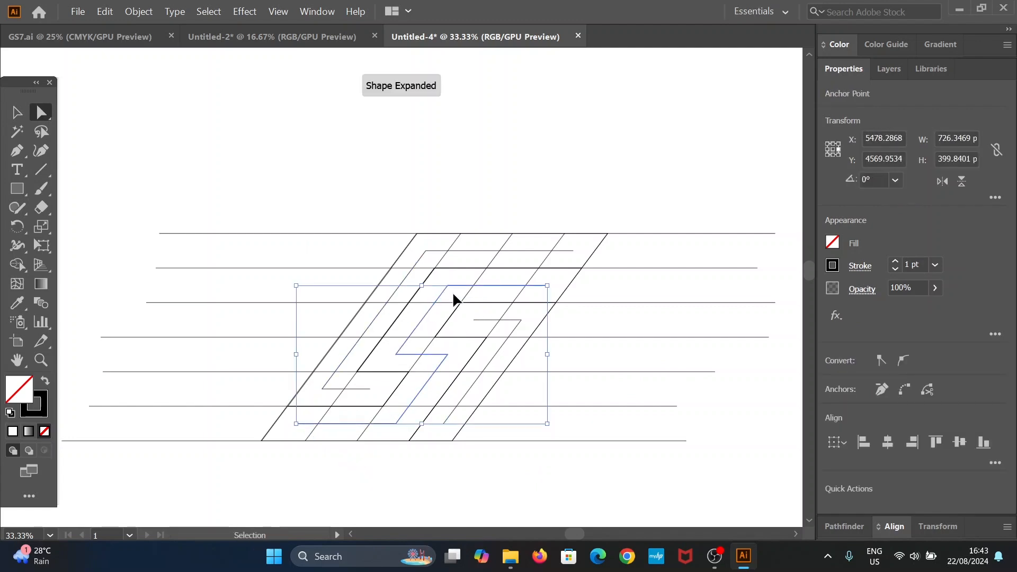
Step: Join the line ends at the upper and lower corners of the outer G centre path
{"action": "left_click", "coordinate": [433, 259], "text": "ctrl"}
{"action": "key", "text": "ctrl+j"}
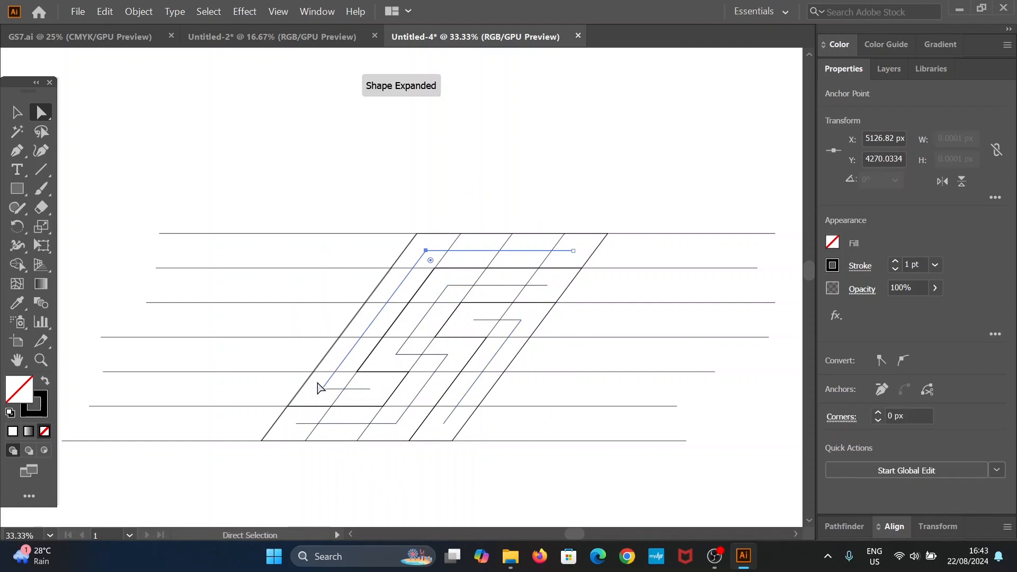
{"action": "left_click_drag", "start_coordinate": [316, 382], "coordinate": [330, 394]}
{"action": "key", "text": "ctrl+j"}
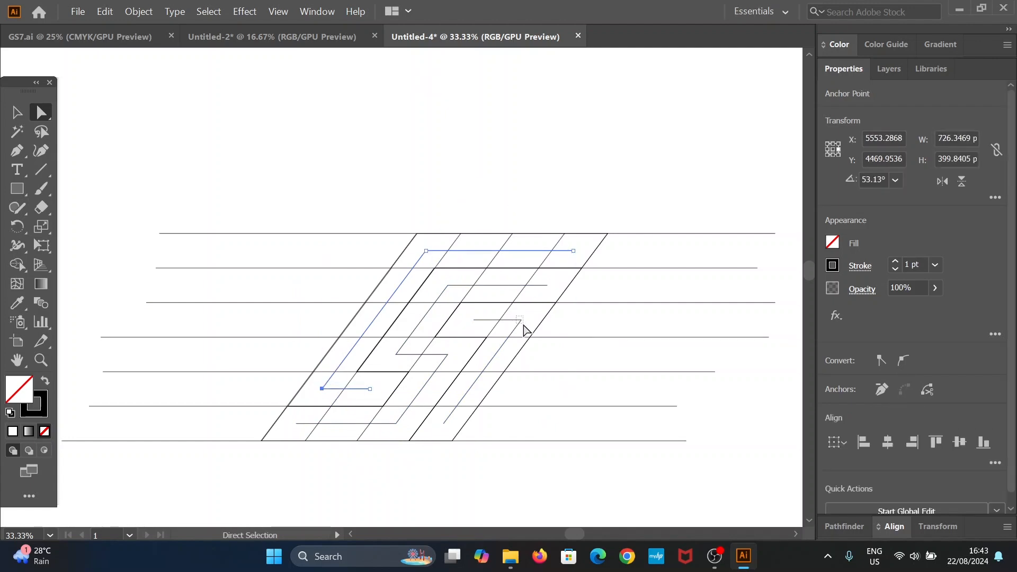
Step: Join the 7 centre path at its upper corner and move the three centre paths above the grid
{"action": "left_click_drag", "start_coordinate": [523, 324], "coordinate": [524, 325]}
{"action": "key", "text": "ctrl+j"}
{"action": "left_click", "coordinate": [17, 113]}
{"action": "left_click", "coordinate": [498, 272]}
{"action": "left_click", "coordinate": [488, 250]}
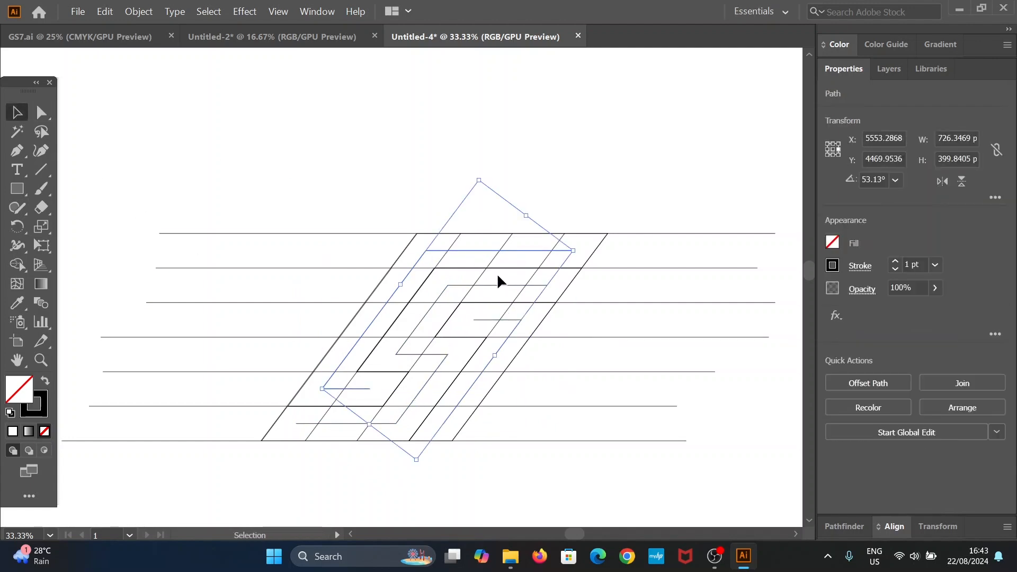
{"action": "left_click", "coordinate": [508, 318], "text": "shift"}
{"action": "key", "text": "ctrl+minus"}
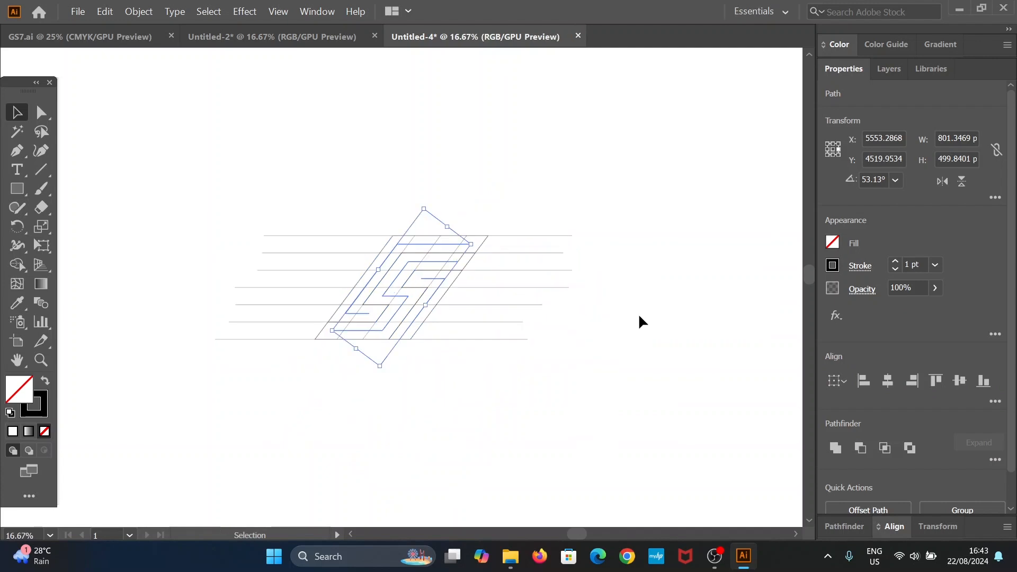
{"action": "left_click_drag", "start_coordinate": [431, 244], "coordinate": [526, 97]}
Step: Delete the remaining grid and construction lines, and move the three centre paths into the cleared area
{"action": "left_click_drag", "start_coordinate": [329, 218], "coordinate": [520, 380]}
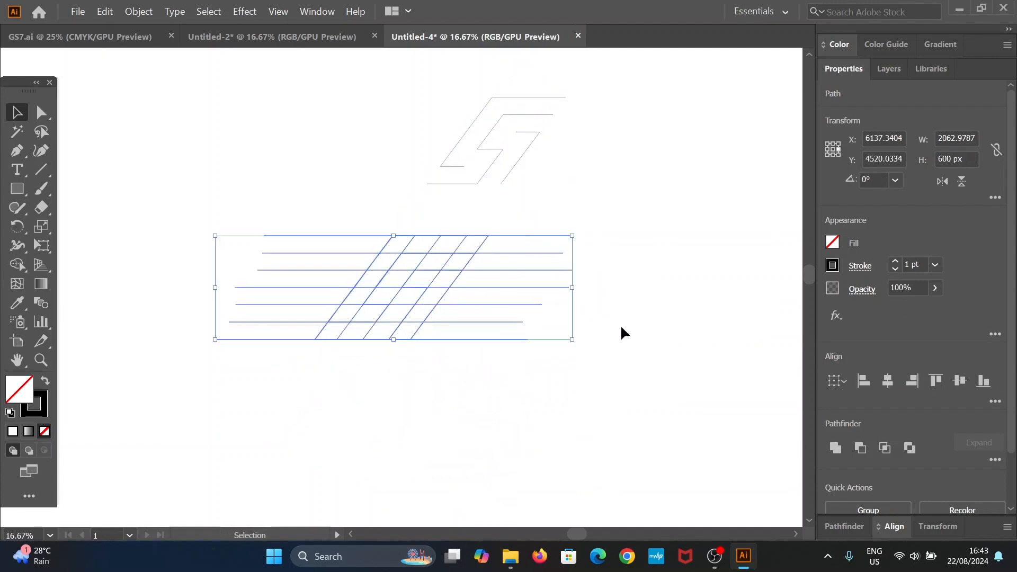
{"action": "left_click", "coordinate": [619, 331]}
{"action": "left_click", "coordinate": [513, 166]}
{"action": "left_click_drag", "start_coordinate": [489, 158], "coordinate": [420, 313]}
{"action": "key", "text": "ctrl+plus"}
{"action": "key", "text": "ctrl+plus"}
{"action": "key", "text": "ctrl+plus"}
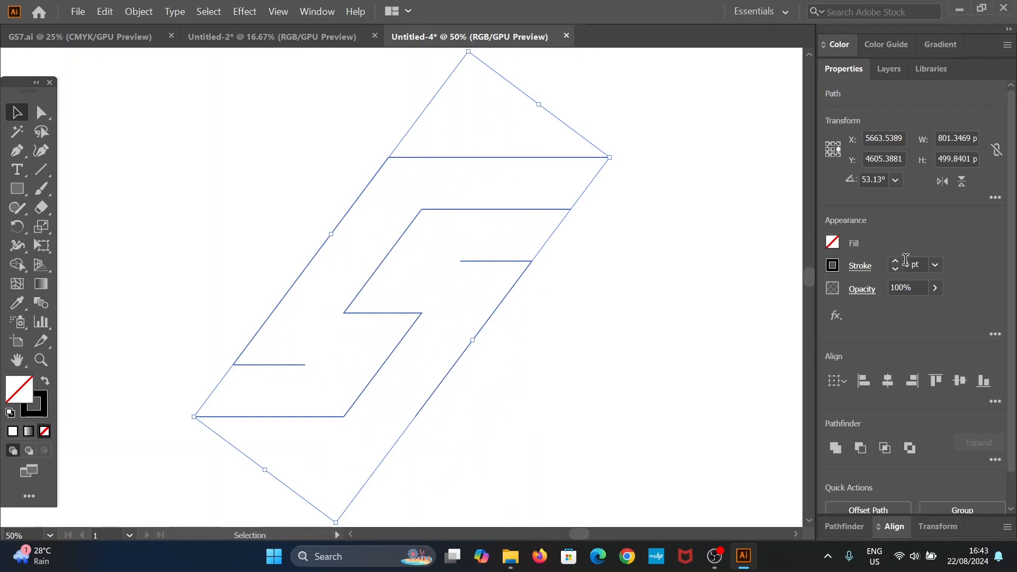
Step: Give the GS7 centre paths a 40 pt stroke with round caps and round corners
{"action": "left_click", "coordinate": [907, 262]}
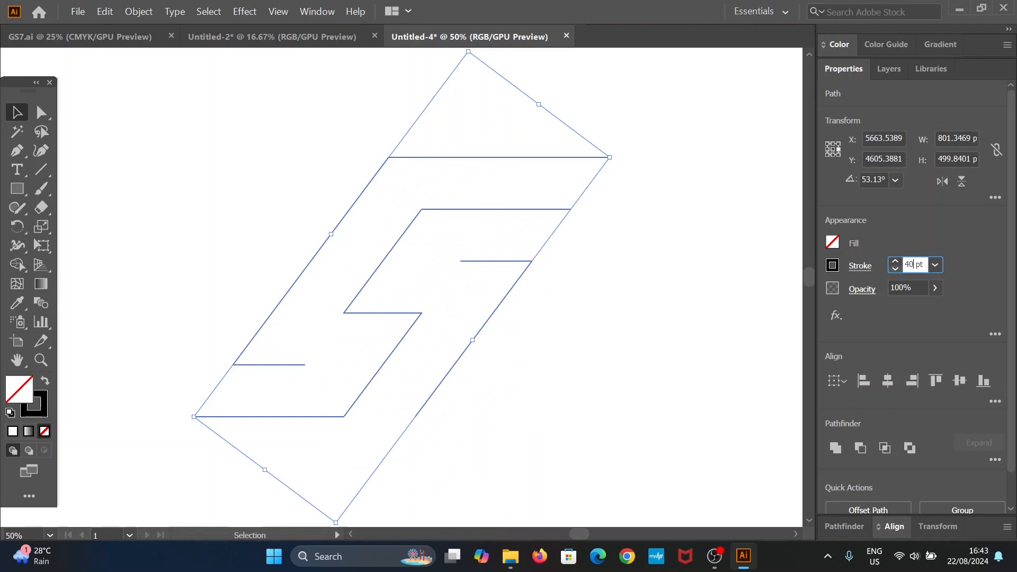
{"action": "key", "text": "Return"}
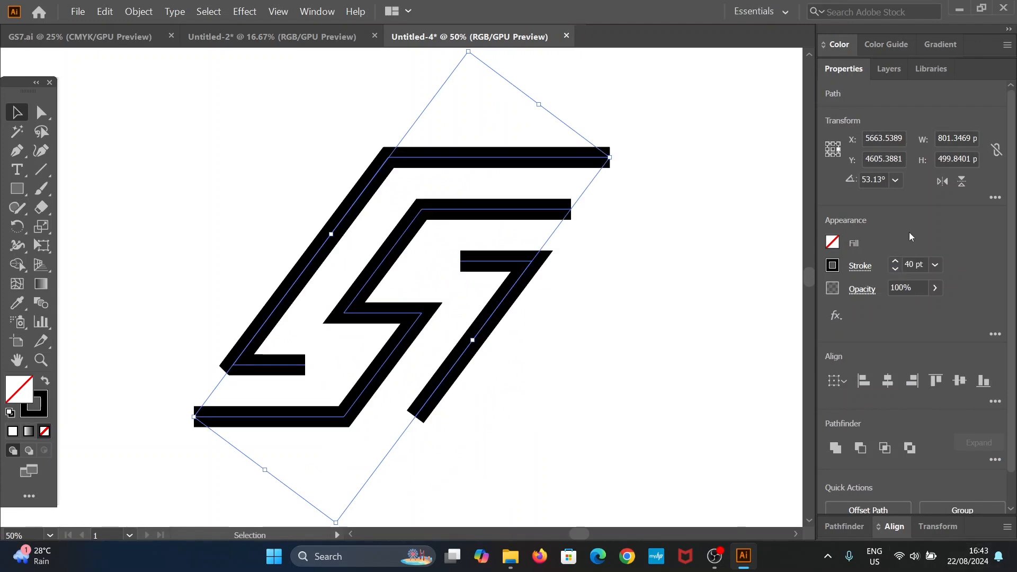
{"action": "left_click", "coordinate": [859, 266]}
{"action": "left_click", "coordinate": [776, 307]}
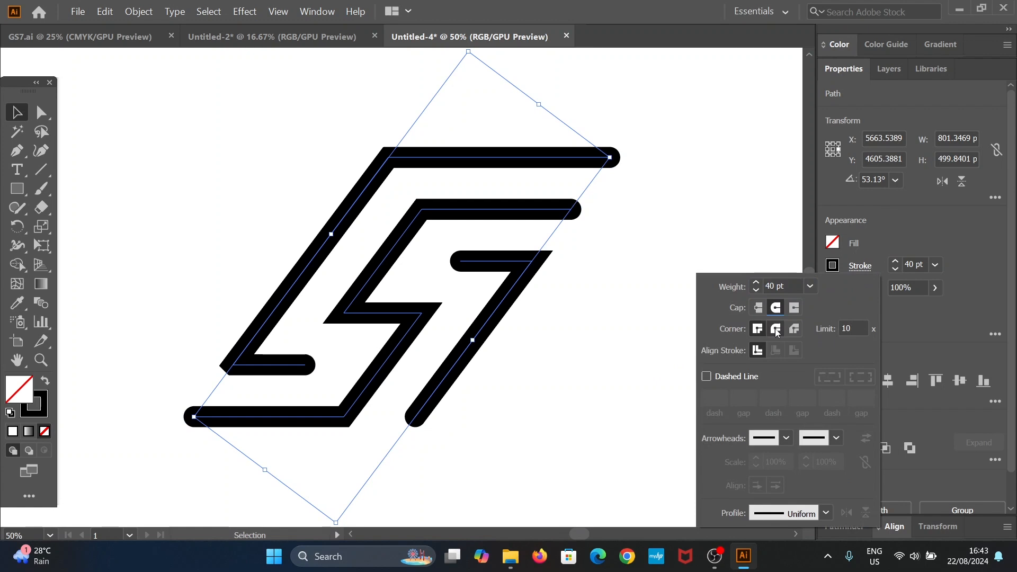
{"action": "left_click", "coordinate": [776, 329]}
Step: Set the rotation angle of the three GS7 paths to 90° so the monogram stands upright
{"action": "key", "text": "ctrl+minus"}
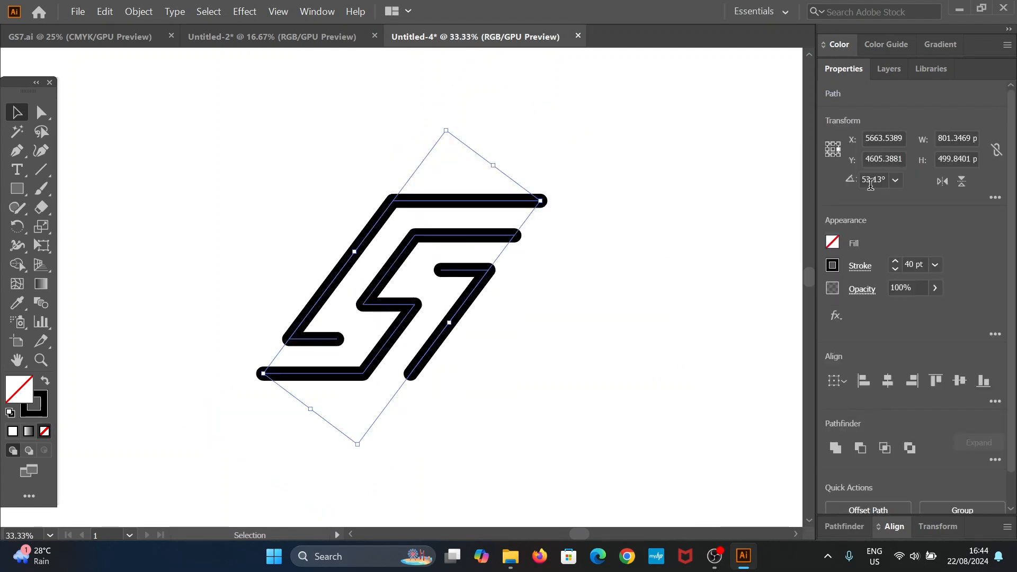
{"action": "left_click", "coordinate": [871, 180]}
{"action": "type", "text": "90"}
{"action": "key", "text": "Return"}
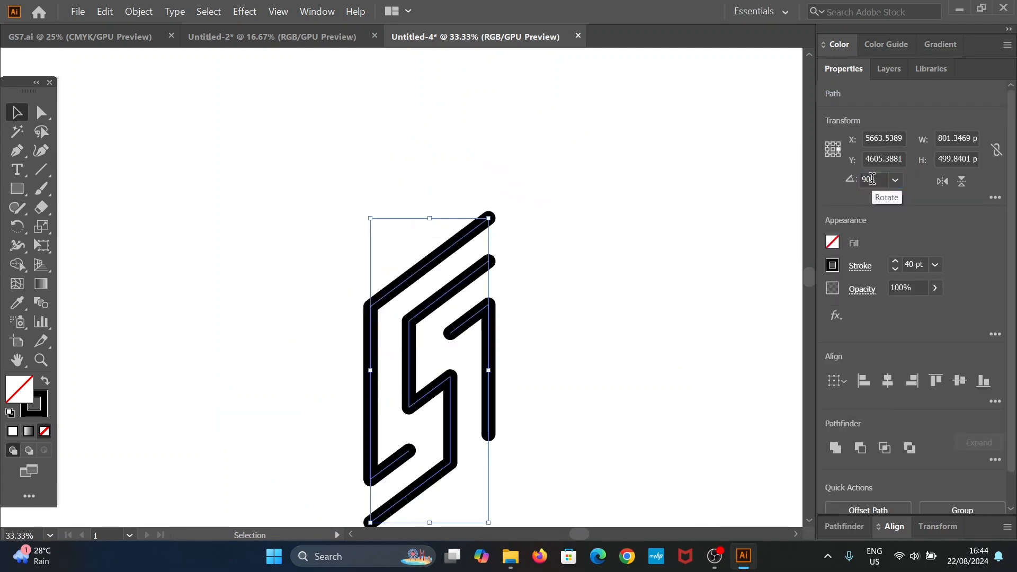
{"action": "left_click", "coordinate": [723, 313]}
{"action": "scroll", "coordinate": [723, 315], "scroll_direction": "down", "scroll_amount": 1}
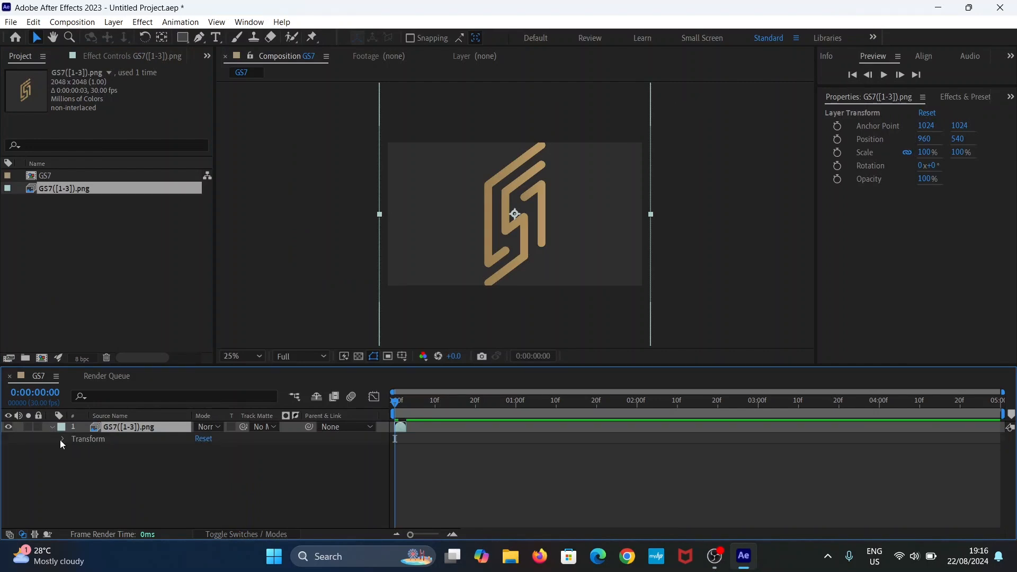
Step: In After Effects, set the scale of the GS7([1-3]).png layer to 30%
{"action": "left_click", "coordinate": [61, 439]}
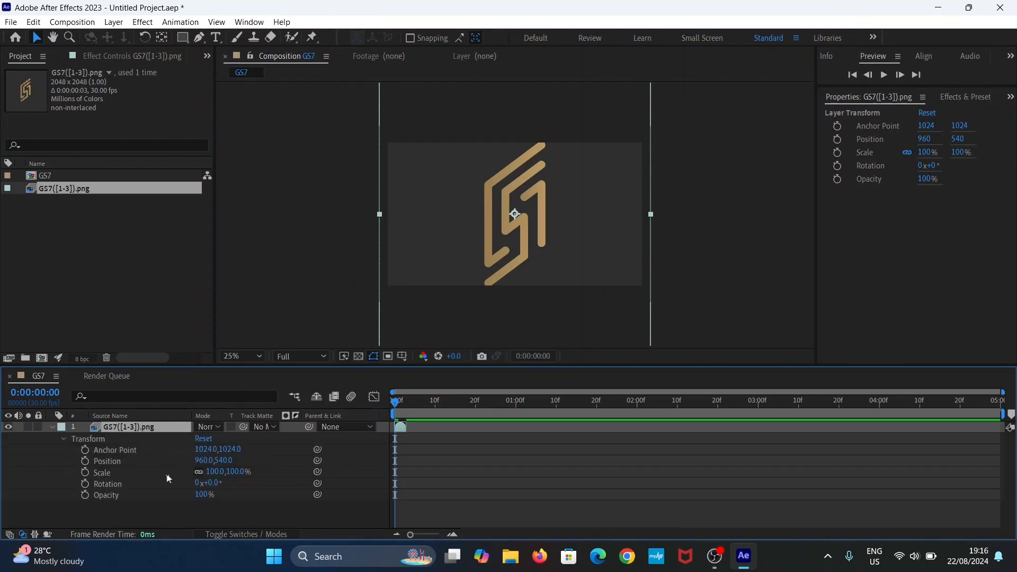
{"action": "left_click", "coordinate": [214, 472]}
{"action": "type", "text": "30"}
{"action": "key", "text": "Return"}
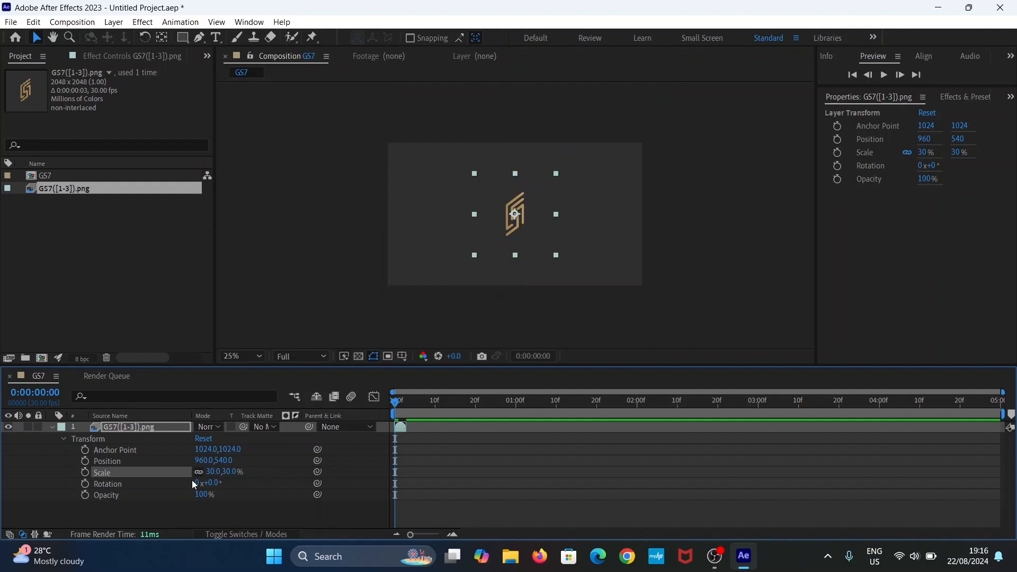
{"action": "left_click", "coordinate": [246, 516]}
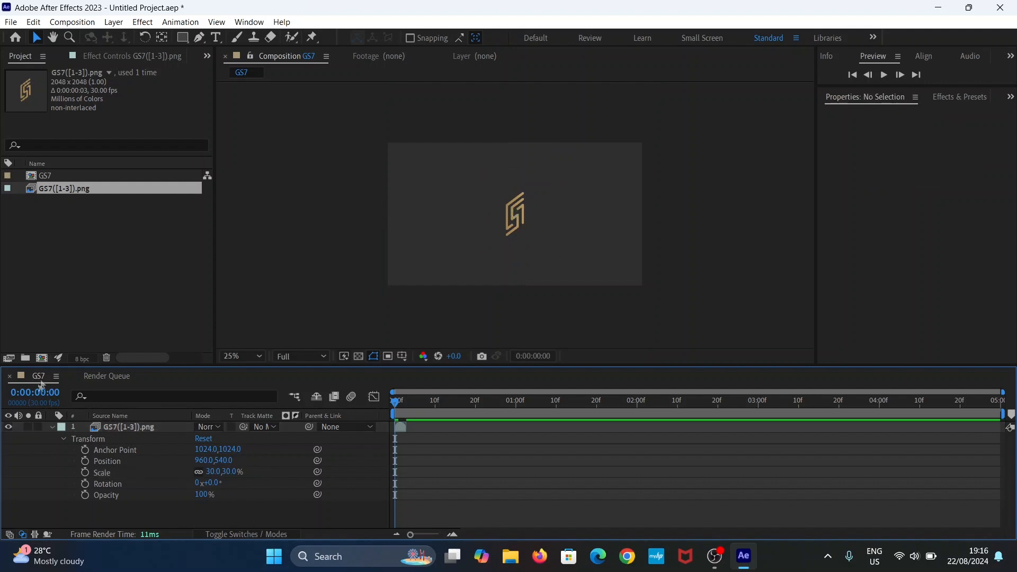
{"action": "left_click", "coordinate": [52, 427]}
Step: Create a new shape layer and add a rectangle that covers the whole composition
{"action": "right_click", "coordinate": [142, 464]}
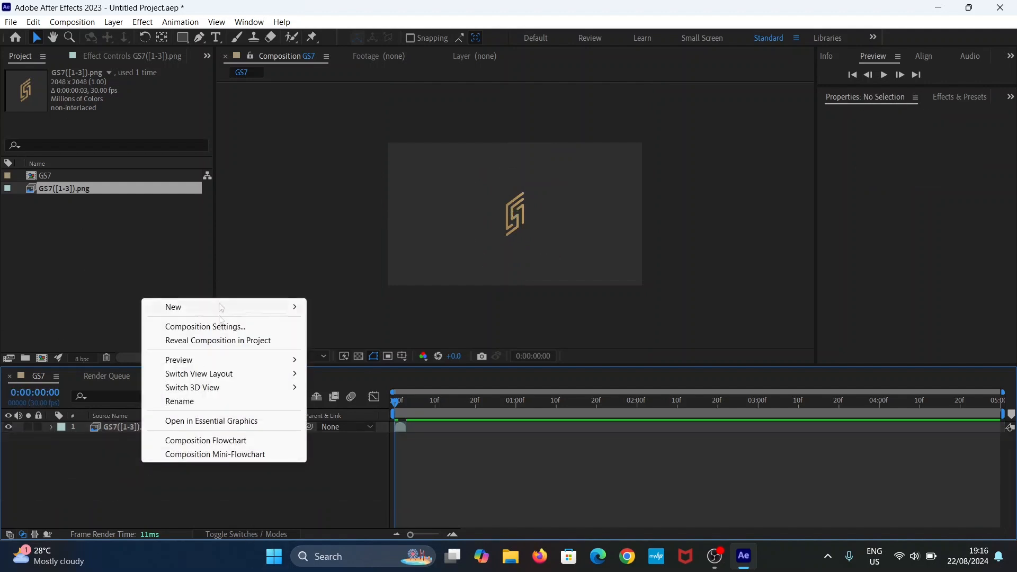
{"action": "mouse_move", "coordinate": [254, 307]}
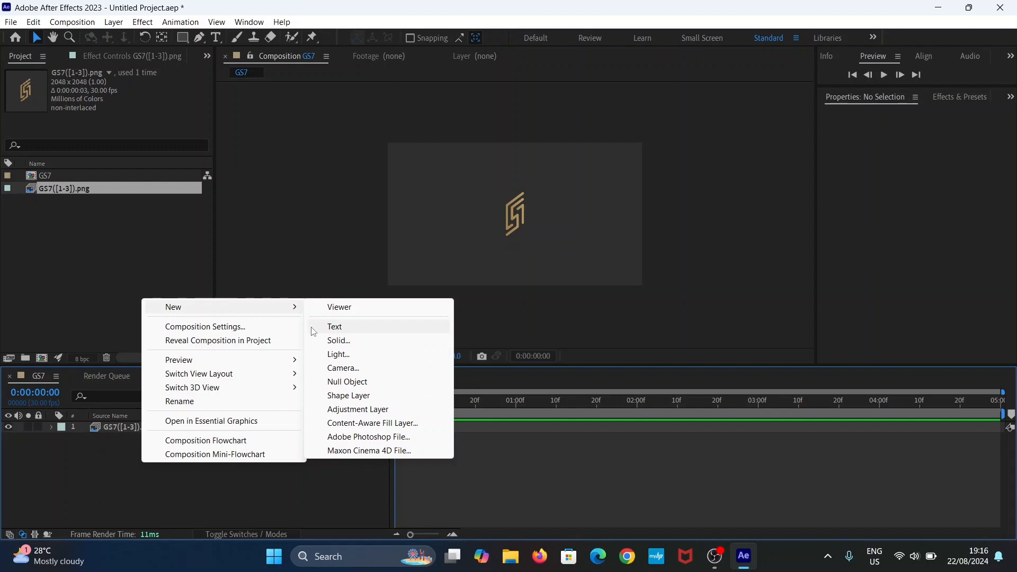
{"action": "left_click", "coordinate": [345, 396]}
{"action": "key", "text": "q"}
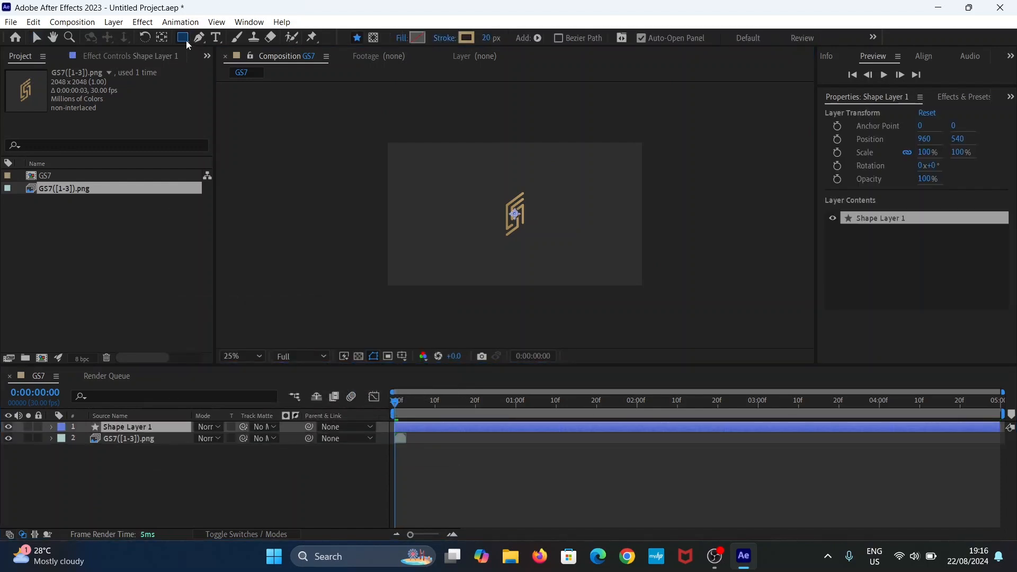
{"action": "double_click", "coordinate": [186, 40]}
{"action": "key", "text": "v"}
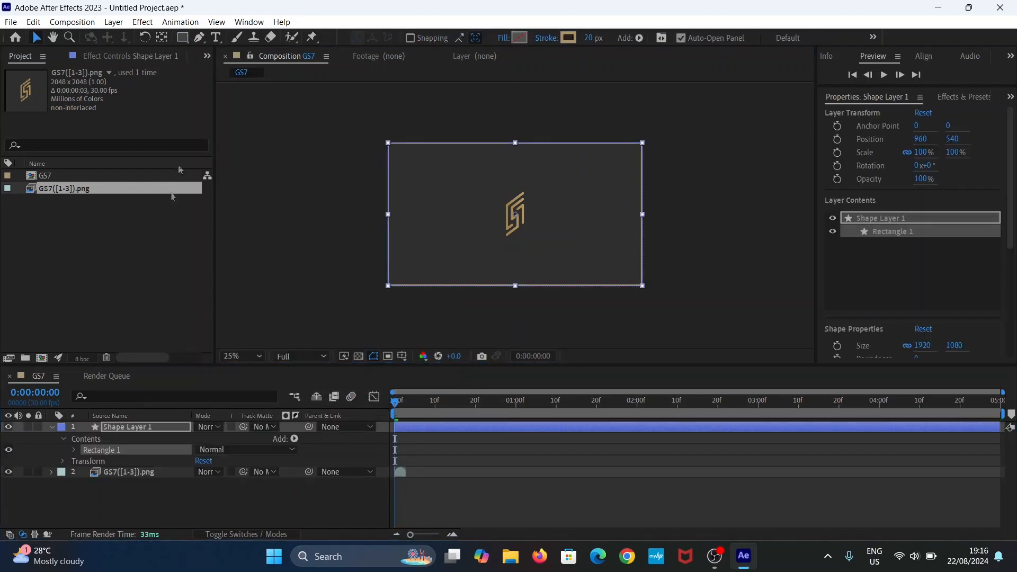
Step: Set the rectangle path's size to 1280 by 720
{"action": "left_click", "coordinate": [72, 449]}
{"action": "left_click", "coordinate": [86, 461]}
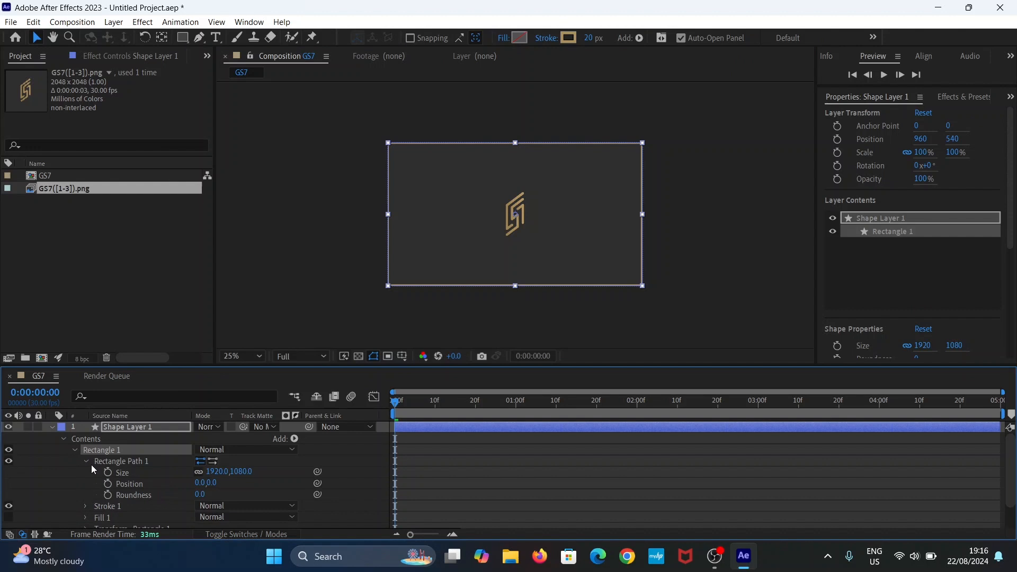
{"action": "left_click", "coordinate": [218, 471]}
{"action": "key", "text": "Return"}
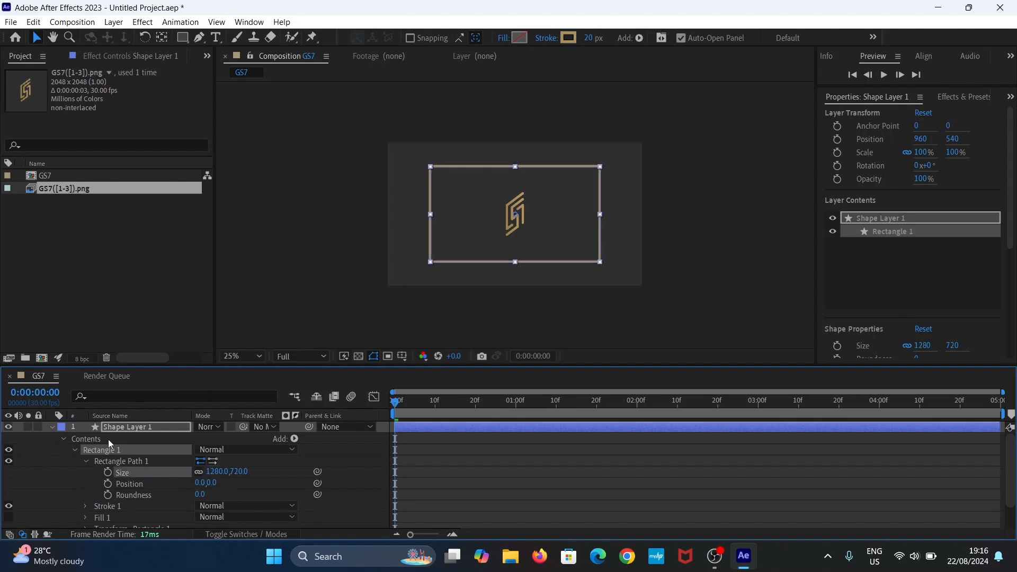
Step: Change the rectangle's stroke colour to red
{"action": "left_click", "coordinate": [569, 38]}
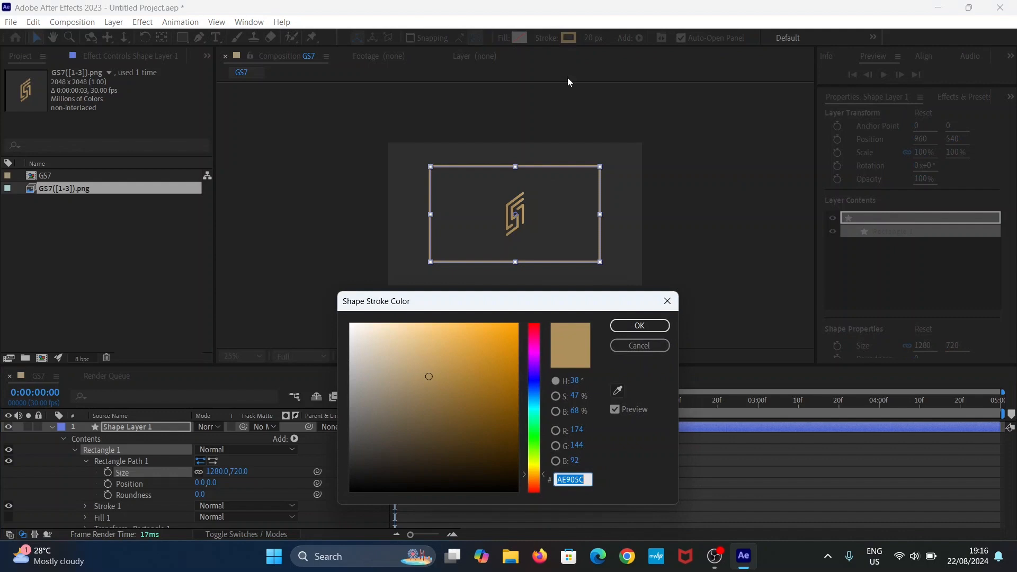
{"action": "left_click", "coordinate": [533, 328]}
{"action": "left_click", "coordinate": [493, 346]}
{"action": "left_click", "coordinate": [638, 325]}
Step: Set the rectangle's stroke width to 1 px and lock both the shape layer and the logo image layer
{"action": "left_click", "coordinate": [590, 38]}
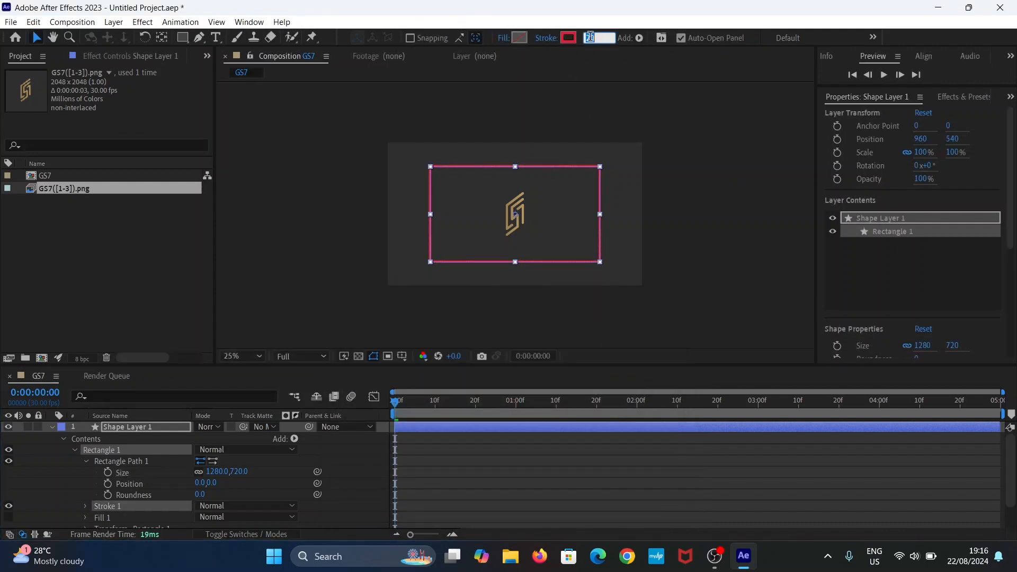
{"action": "type", "text": "1"}
{"action": "key", "text": "Return"}
{"action": "left_click", "coordinate": [52, 427]}
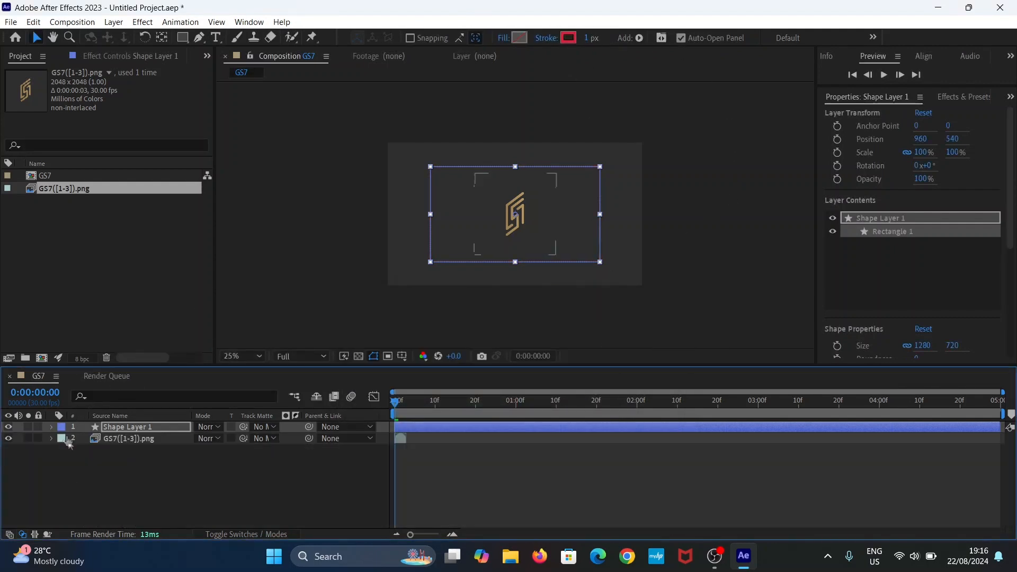
{"action": "left_click", "coordinate": [39, 427]}
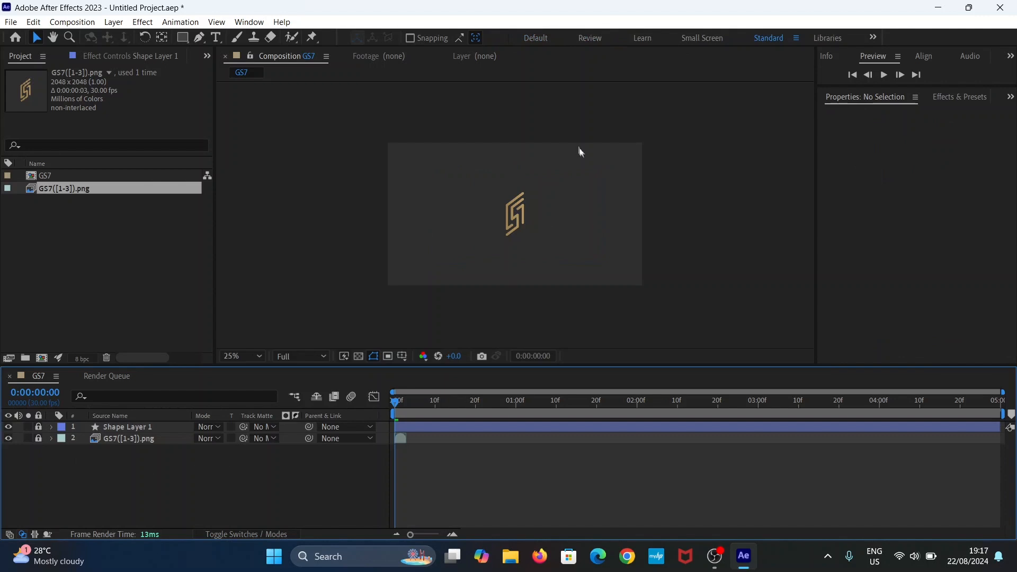
{"action": "scroll", "coordinate": [578, 187], "scroll_direction": "up", "scroll_amount": 2}
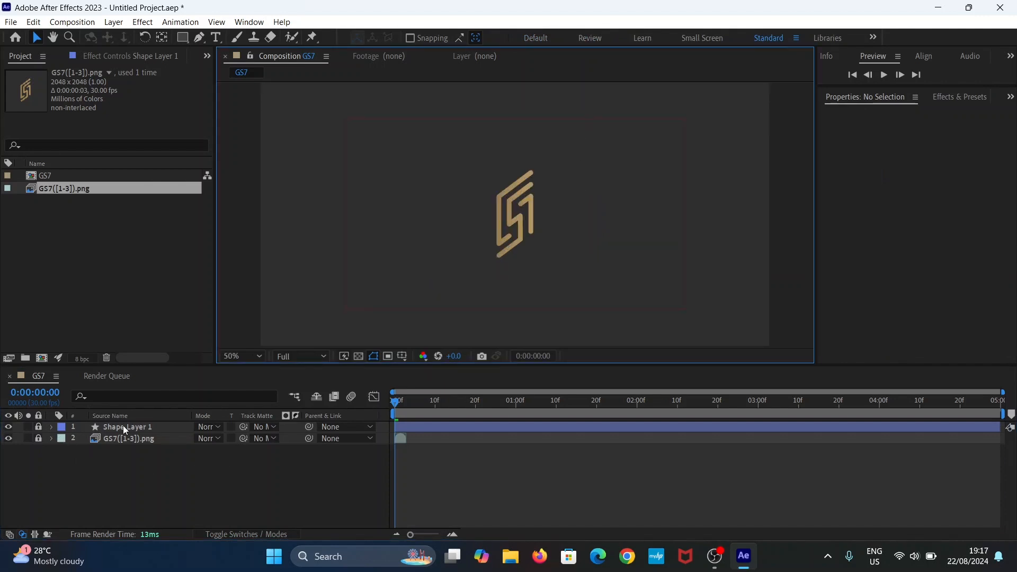
Step: Unlock Shape Layer 1, set the rectangle's stroke colour to FFFFFF, and lock the layer again
{"action": "left_click", "coordinate": [38, 426]}
{"action": "left_click", "coordinate": [122, 426]}
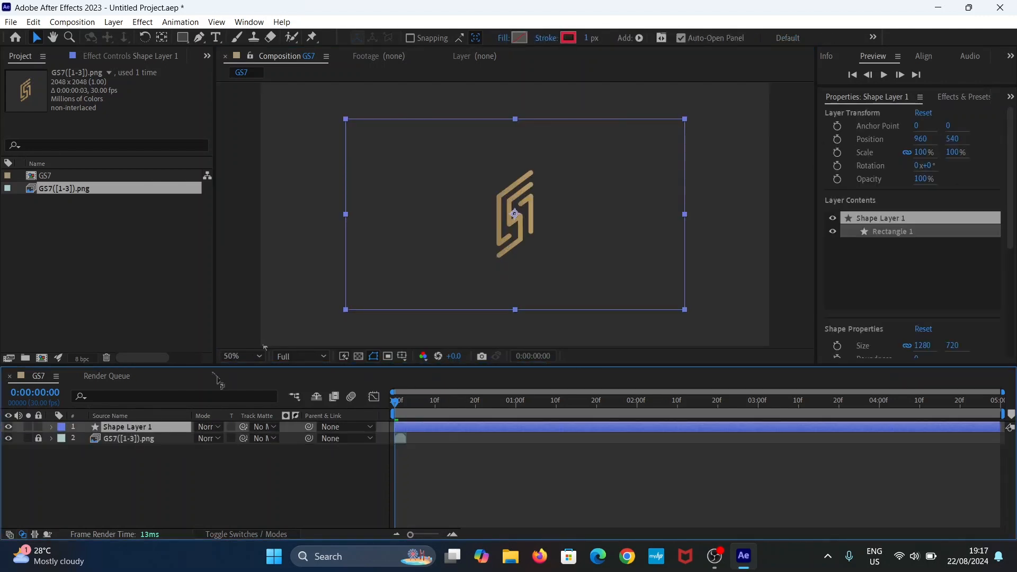
{"action": "left_click", "coordinate": [568, 37]}
{"action": "type", "text": "ffffff"}
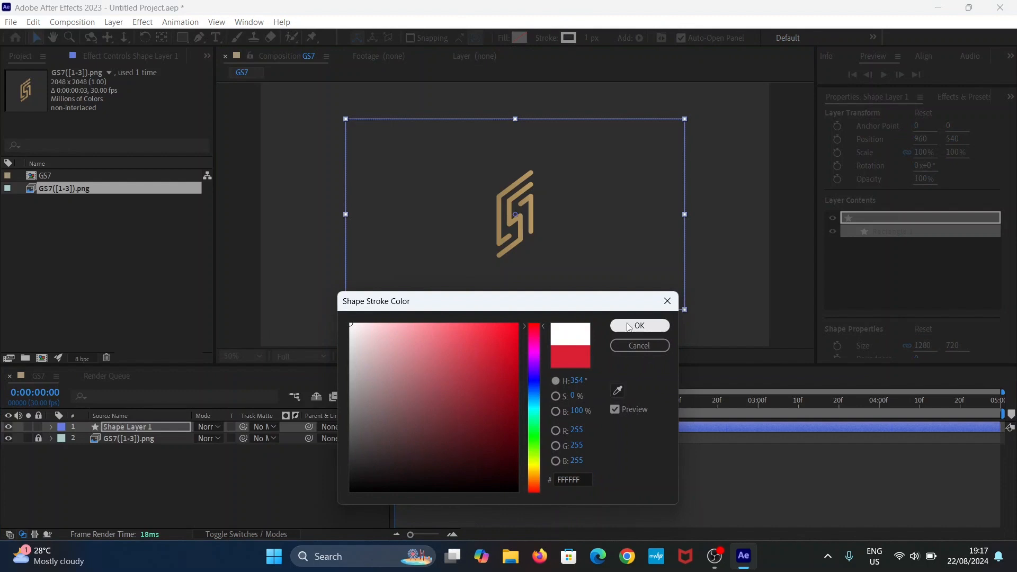
{"action": "left_click", "coordinate": [641, 325]}
{"action": "left_click", "coordinate": [38, 427]}
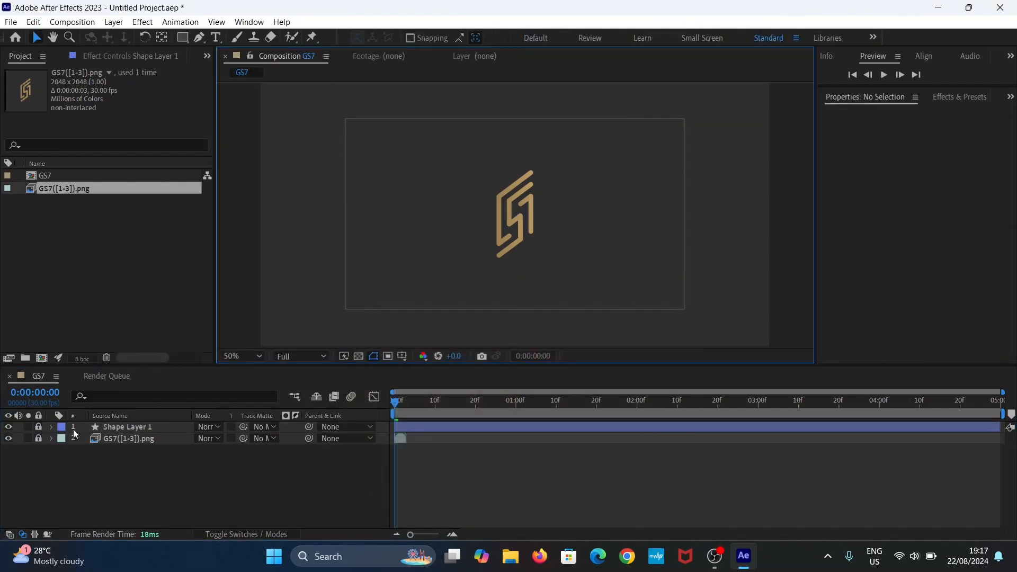
Step: Create a second shape layer and trace the logo's outer G line with the Pen tool, from its lower inner end to its upper tip
{"action": "right_click", "coordinate": [109, 457]}
{"action": "mouse_move", "coordinate": [254, 301]}
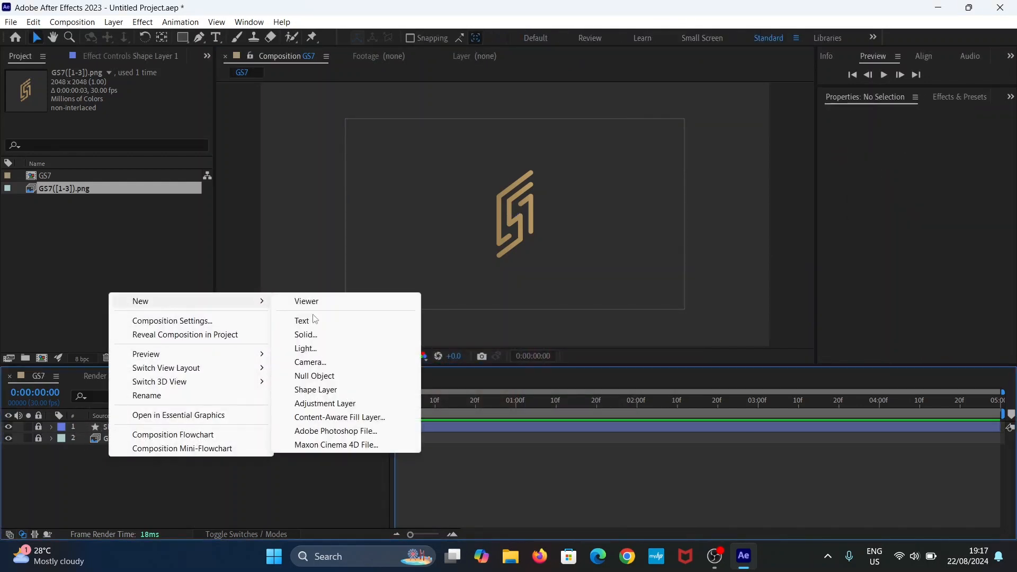
{"action": "left_click", "coordinate": [316, 389]}
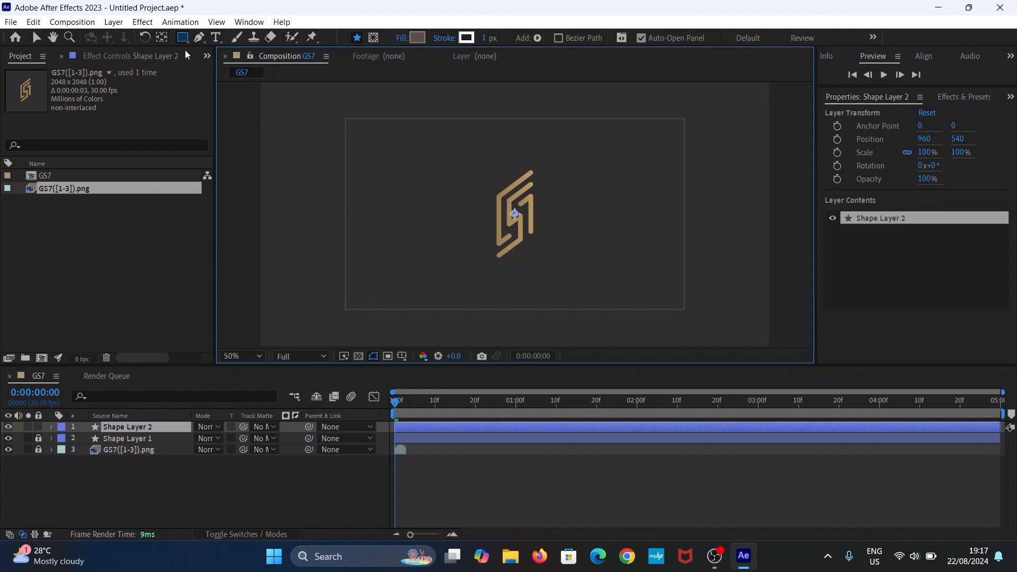
{"action": "left_click", "coordinate": [199, 39]}
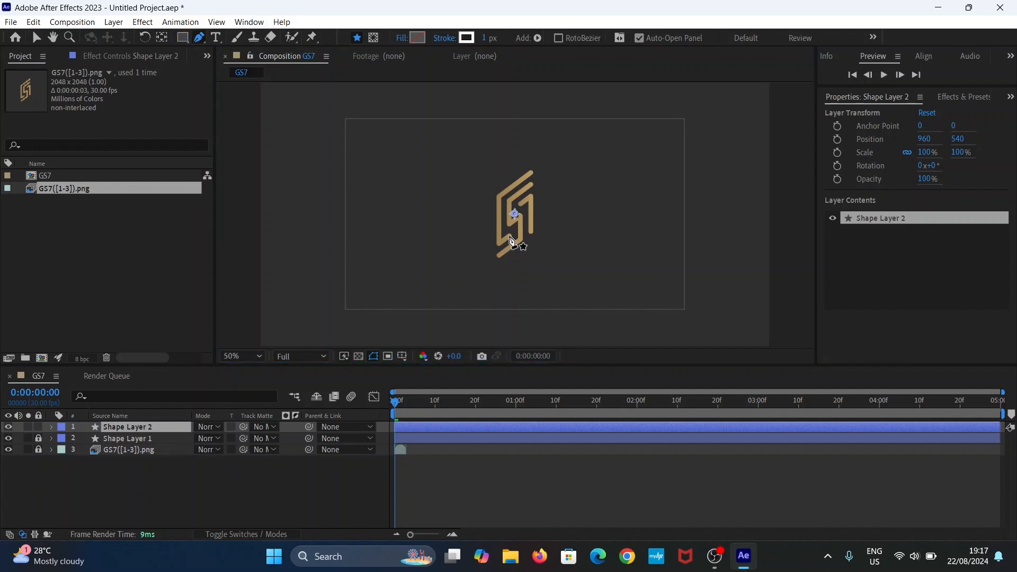
{"action": "left_click", "coordinate": [509, 236]}
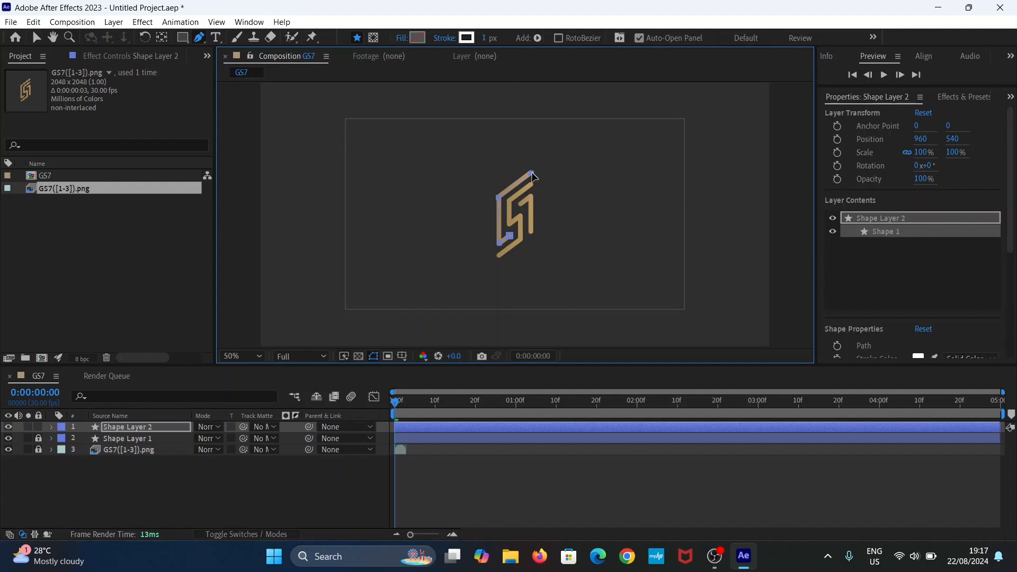
{"action": "scroll", "coordinate": [532, 175], "scroll_direction": "up", "scroll_amount": 1}
{"action": "scroll", "coordinate": [535, 180], "scroll_direction": "down", "scroll_amount": 1}
{"action": "scroll", "coordinate": [536, 190], "scroll_direction": "up", "scroll_amount": 1}
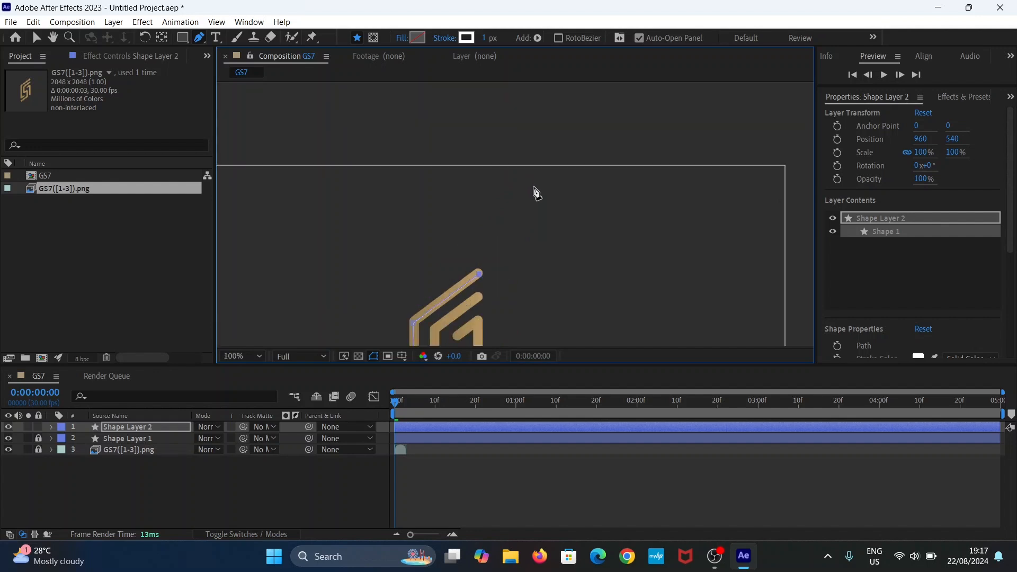
{"action": "left_click_drag", "start_coordinate": [555, 271], "coordinate": [599, 139]}
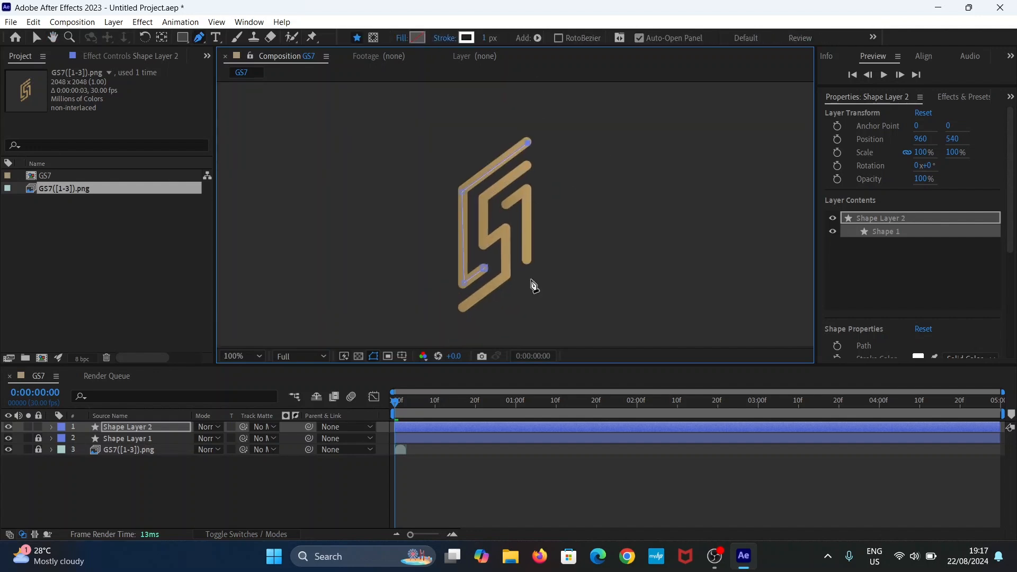
Step: Set the traced G path's stroke to bright red with a width of 20 px
{"action": "left_click", "coordinate": [465, 38]}
{"action": "left_click", "coordinate": [494, 355]}
{"action": "left_click", "coordinate": [502, 339]}
{"action": "left_click", "coordinate": [639, 326]}
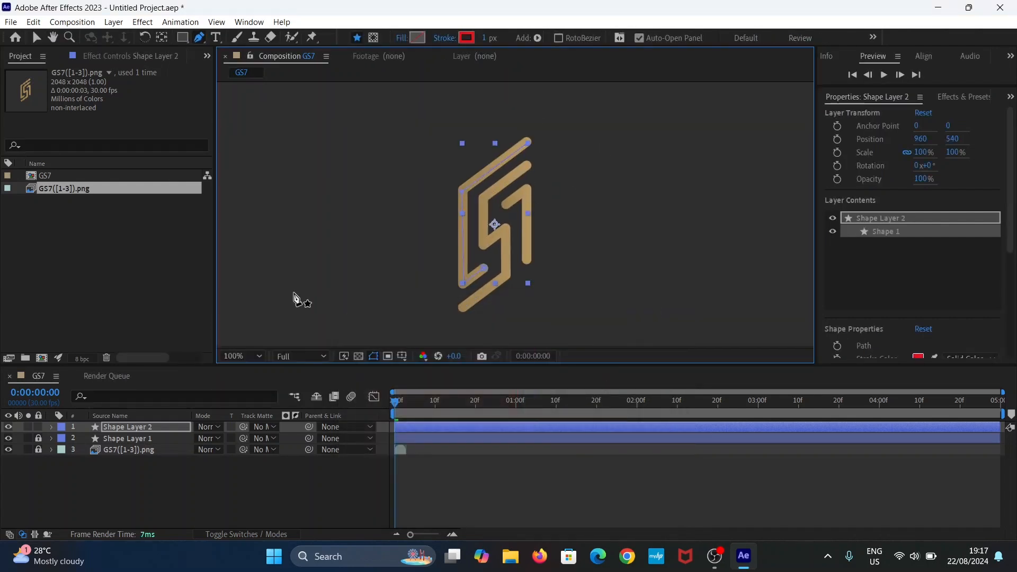
{"action": "left_click", "coordinate": [490, 39]}
{"action": "type", "text": "20"}
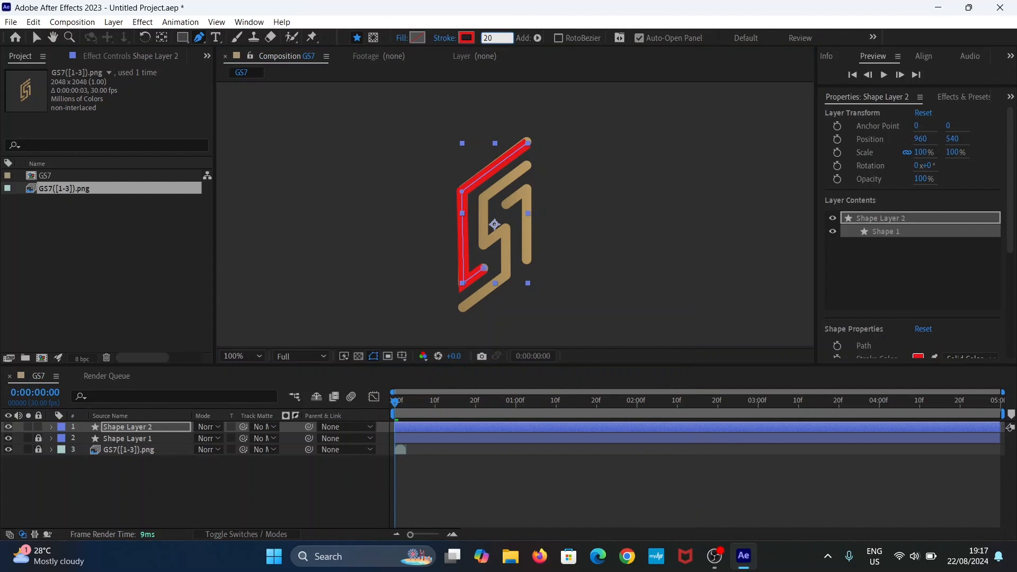
Step: Set the red G line's stroke to Round Cap line ends and Round Join corners
{"action": "key", "text": "Return"}
{"action": "left_click", "coordinate": [51, 427]}
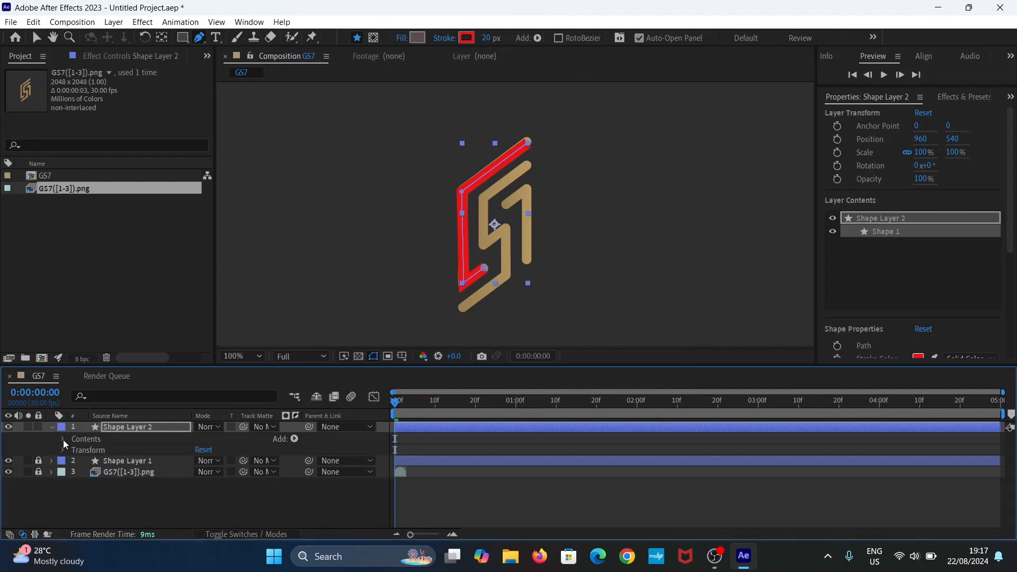
{"action": "left_click", "coordinate": [64, 439]}
{"action": "left_click", "coordinate": [74, 451]}
{"action": "left_click", "coordinate": [104, 461]}
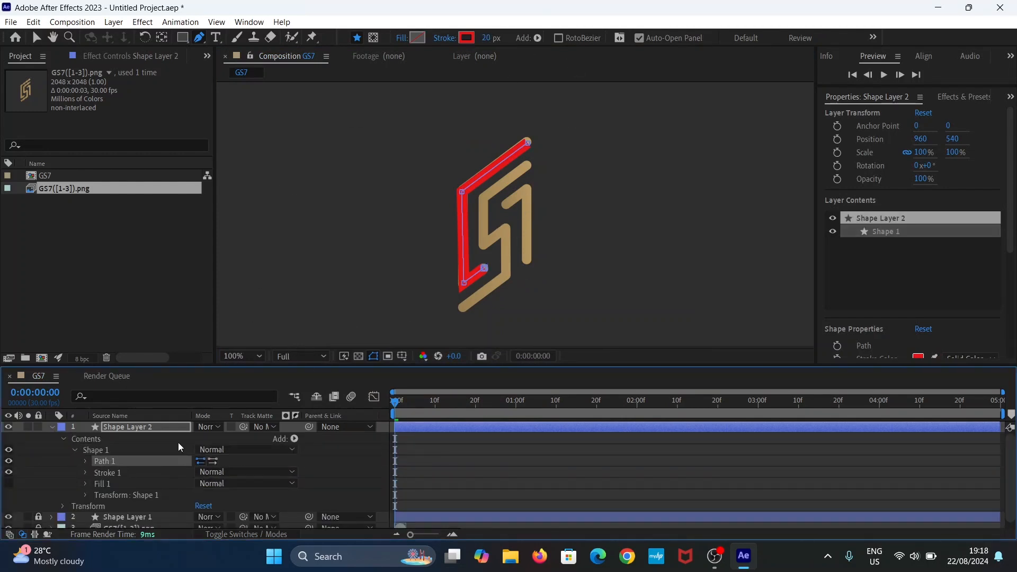
{"action": "left_click", "coordinate": [87, 462]}
{"action": "left_click", "coordinate": [87, 462]}
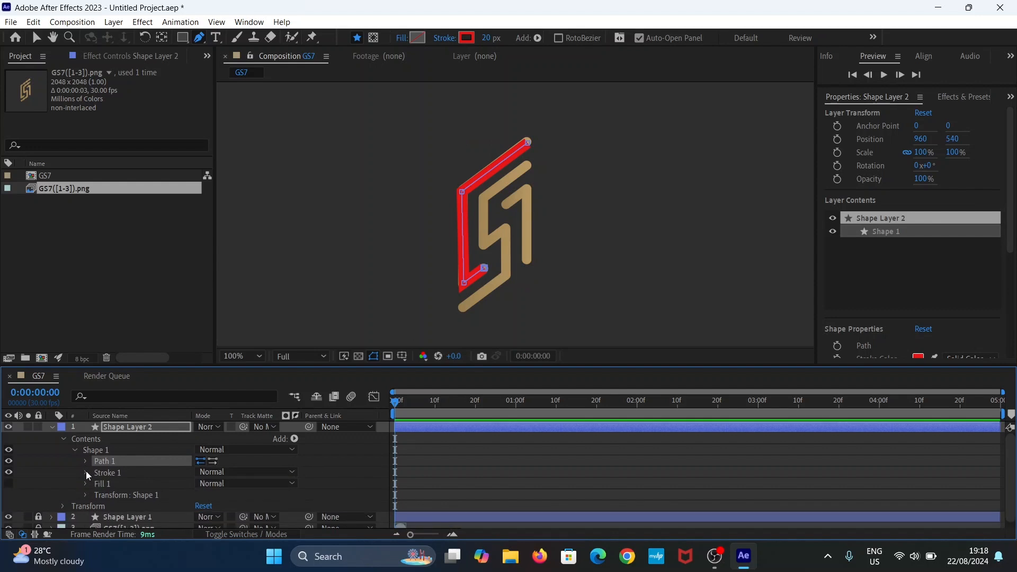
{"action": "left_click", "coordinate": [86, 473]}
{"action": "left_click", "coordinate": [217, 483]}
{"action": "left_click", "coordinate": [233, 509]}
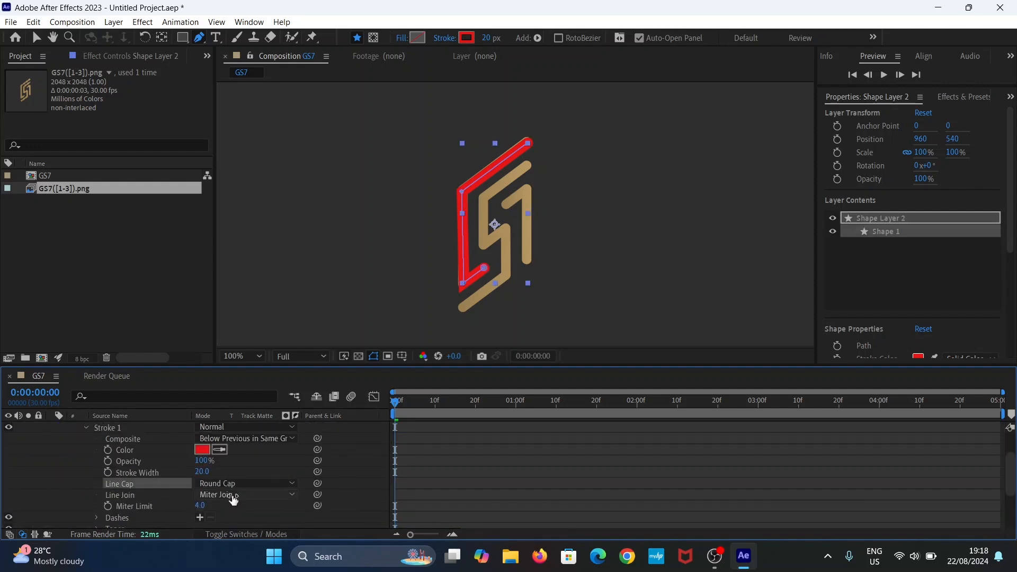
{"action": "left_click", "coordinate": [233, 496]}
{"action": "left_click", "coordinate": [236, 467]}
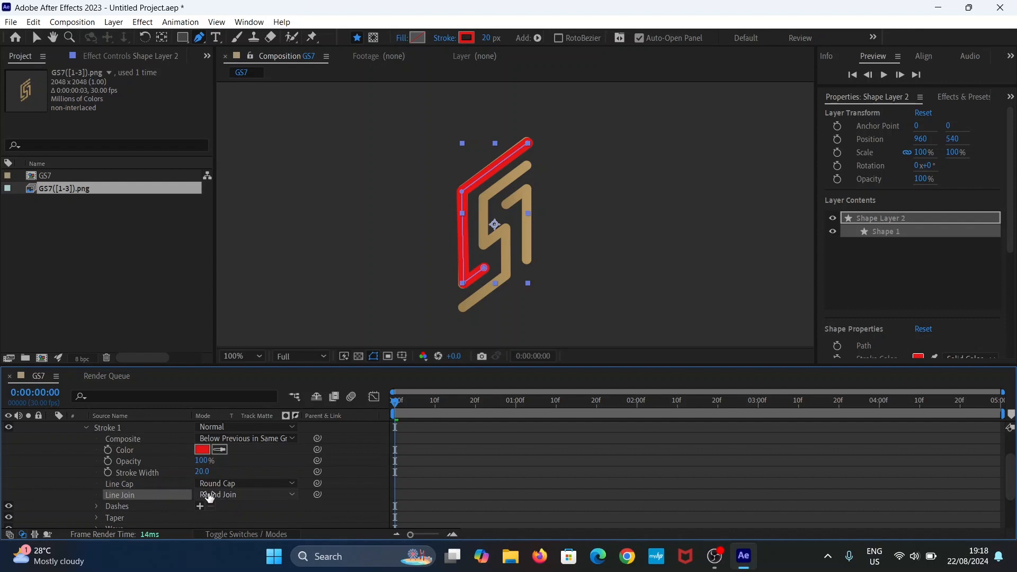
Step: Align the two outer corner points of the traced G path with the logo so its vertical segment runs straight
{"action": "left_click", "coordinate": [86, 428]}
{"action": "left_click", "coordinate": [103, 455]}
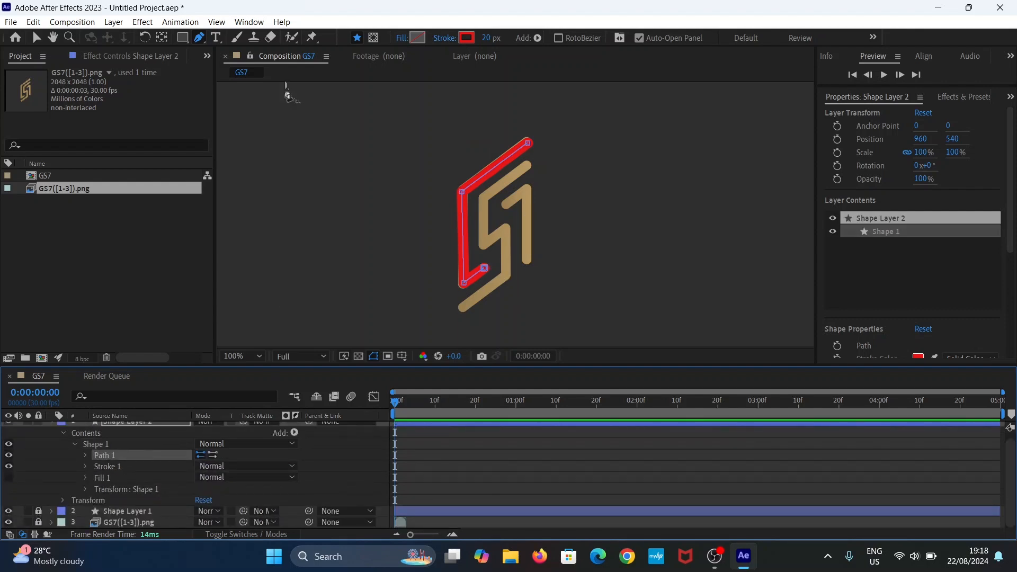
{"action": "key", "text": "v"}
{"action": "left_click", "coordinate": [464, 285]}
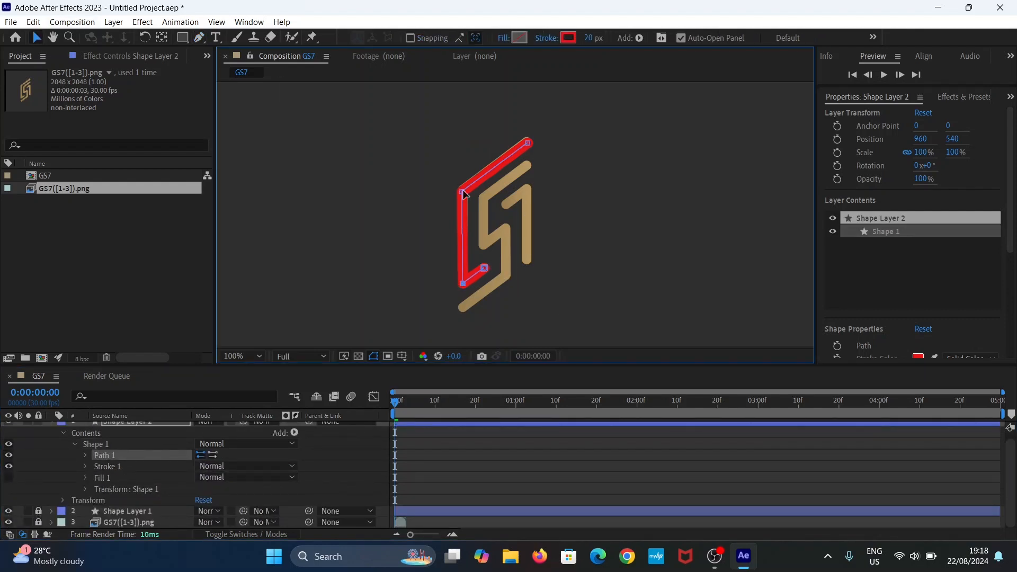
{"action": "left_click_drag", "start_coordinate": [464, 194], "coordinate": [467, 192]}
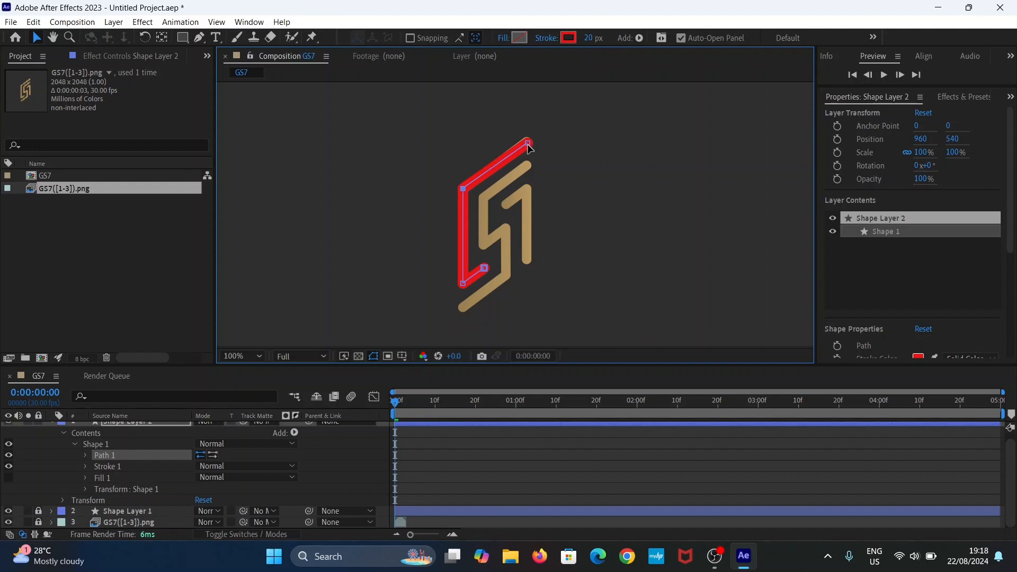
Step: Extend the G path's upper end point along its diagonal up to the top edge of the composition frame
{"action": "scroll", "coordinate": [614, 130], "scroll_direction": "up", "scroll_amount": 1}
{"action": "scroll", "coordinate": [614, 133], "scroll_direction": "down", "scroll_amount": 1}
{"action": "left_click_drag", "start_coordinate": [608, 147], "coordinate": [582, 229]}
{"action": "left_click_drag", "start_coordinate": [502, 225], "coordinate": [650, 116]}
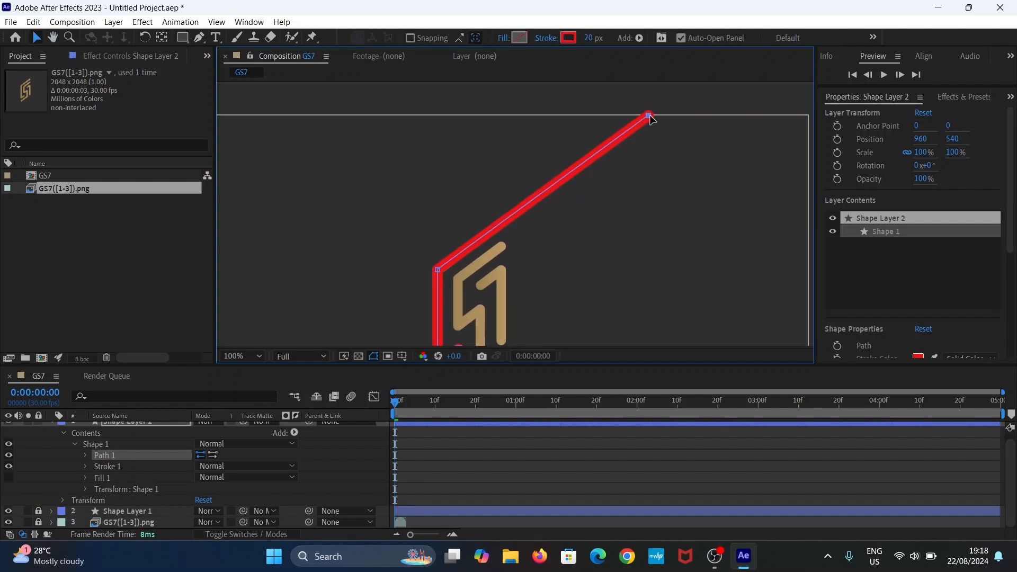
{"action": "left_click_drag", "start_coordinate": [598, 305], "coordinate": [578, 244]}
{"action": "scroll", "coordinate": [578, 244], "scroll_direction": "down", "scroll_amount": 1}
{"action": "left_click", "coordinate": [578, 244]}
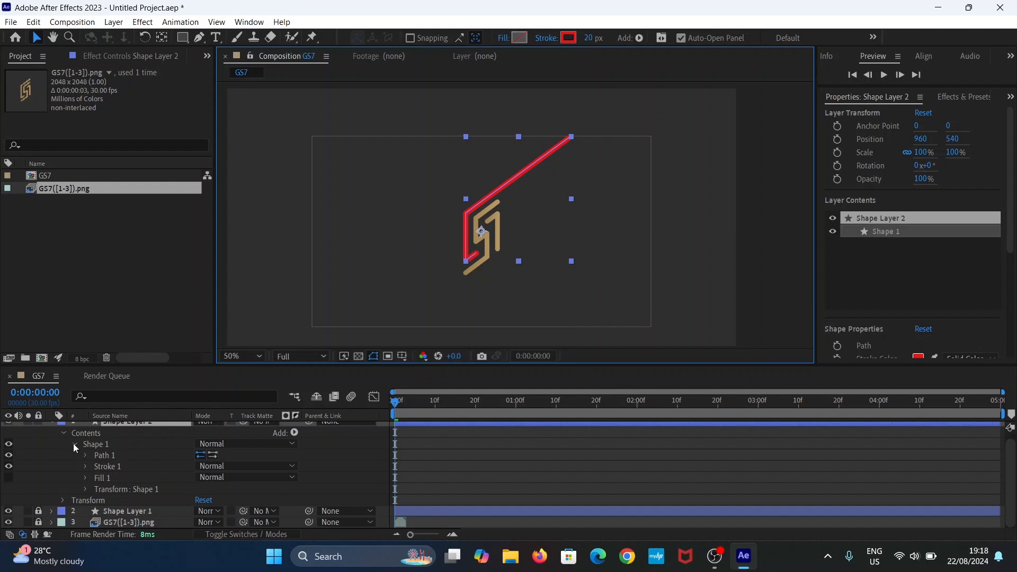
Step: Add Trim Paths to Shape 1 of Shape Layer 2 and place it below the fill
{"action": "left_click", "coordinate": [75, 446]}
{"action": "left_click", "coordinate": [75, 450]}
{"action": "left_click", "coordinate": [105, 453]}
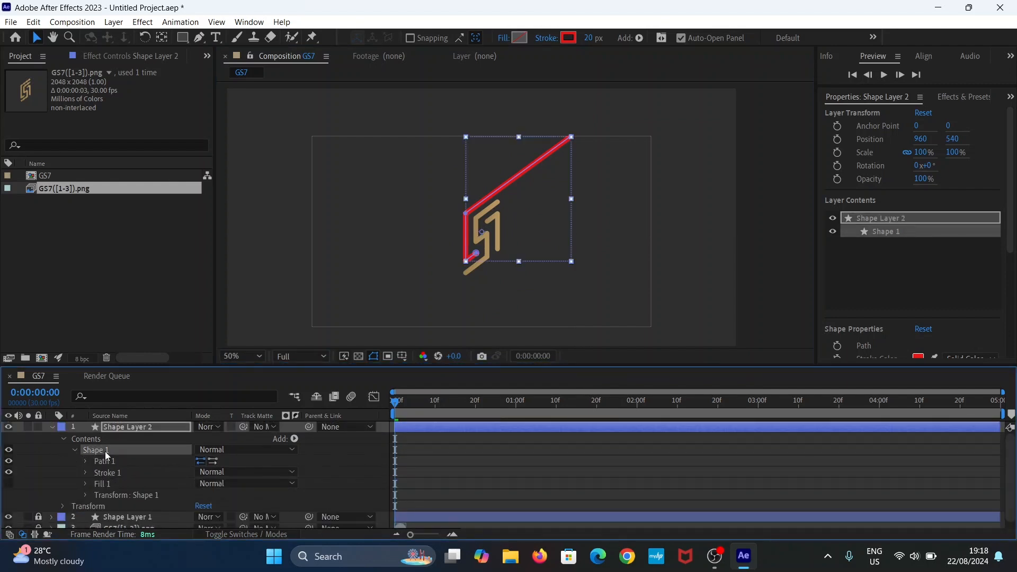
{"action": "left_click", "coordinate": [294, 439]}
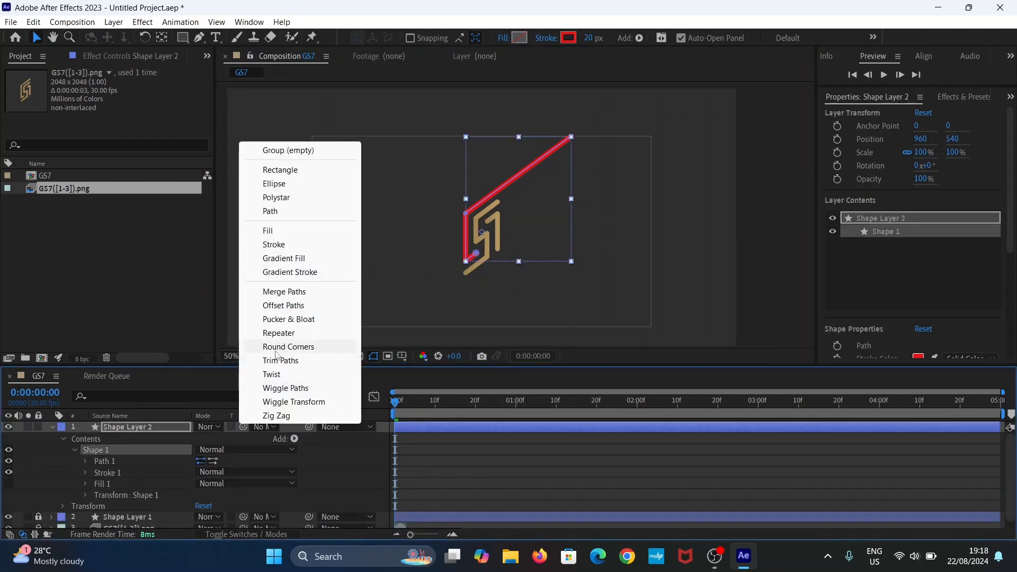
{"action": "left_click", "coordinate": [275, 362]}
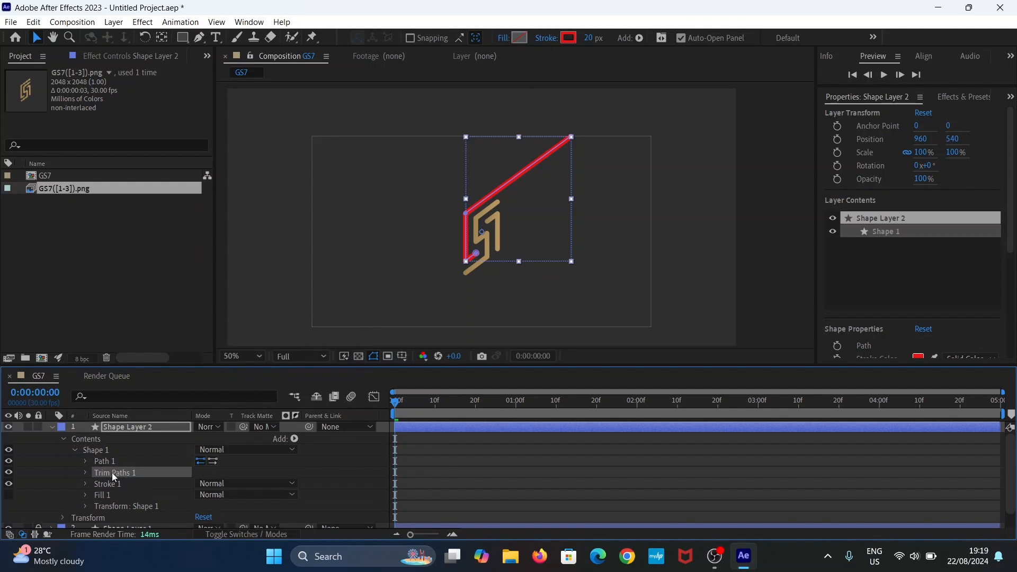
{"action": "mouse_move", "coordinate": [112, 472]}
{"action": "left_mouse_down"}
{"action": "mouse_move", "coordinate": [114, 500]}
{"action": "mouse_move", "coordinate": [116, 485]}
{"action": "left_mouse_up"}
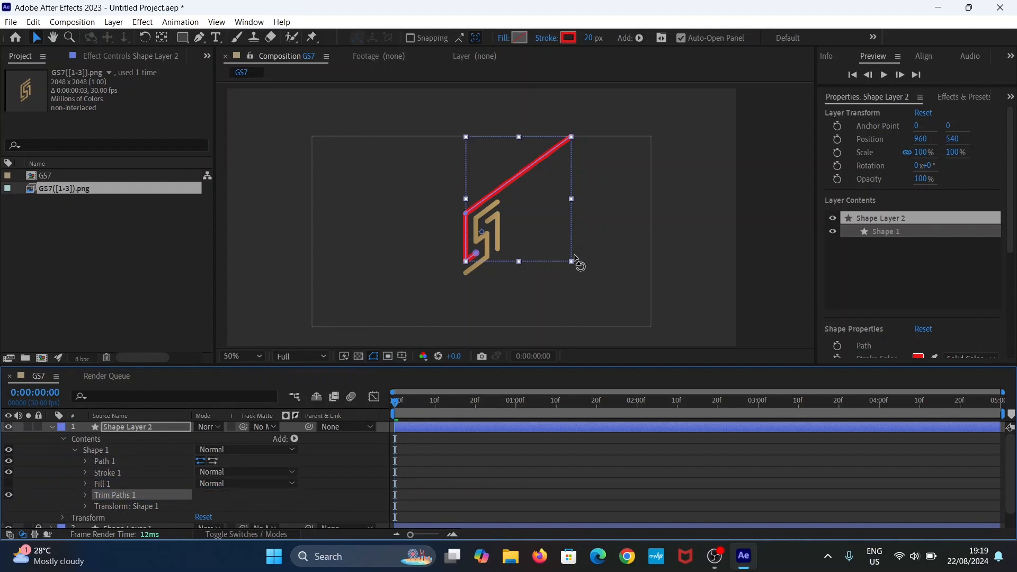
Step: Keyframe the Trim Paths Start and End at frame 0 and again at frame 10
{"action": "scroll", "coordinate": [609, 200], "scroll_direction": "up", "scroll_amount": 3}
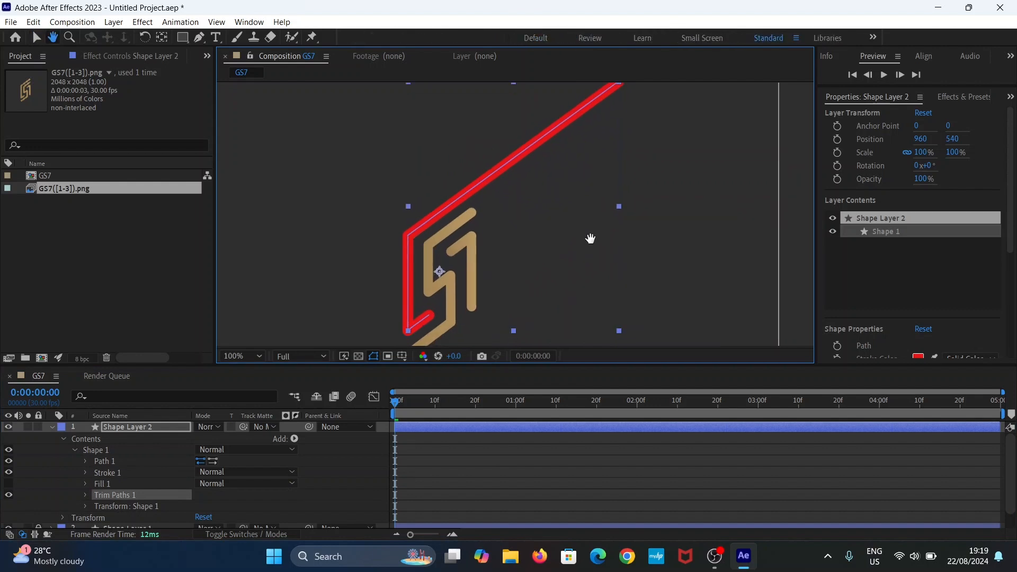
{"action": "left_click", "coordinate": [85, 496]}
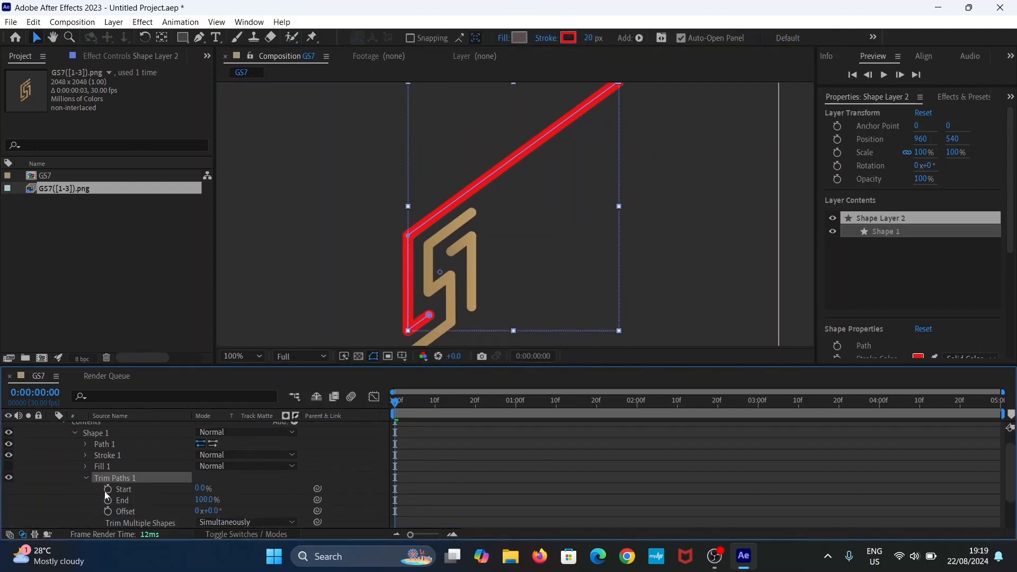
{"action": "left_click", "coordinate": [107, 491]}
{"action": "left_click", "coordinate": [107, 502]}
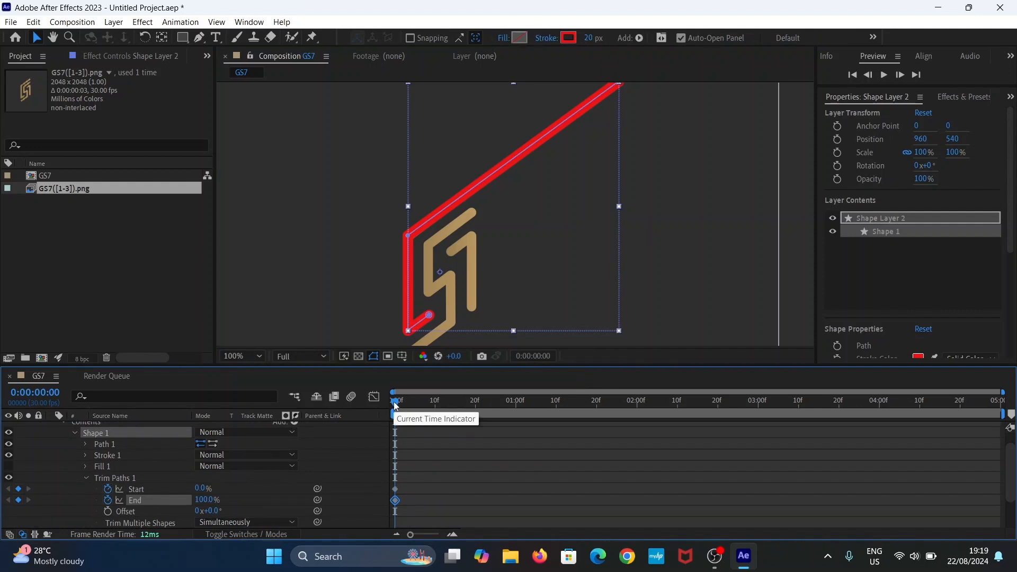
{"action": "left_click_drag", "start_coordinate": [394, 406], "coordinate": [434, 414]}
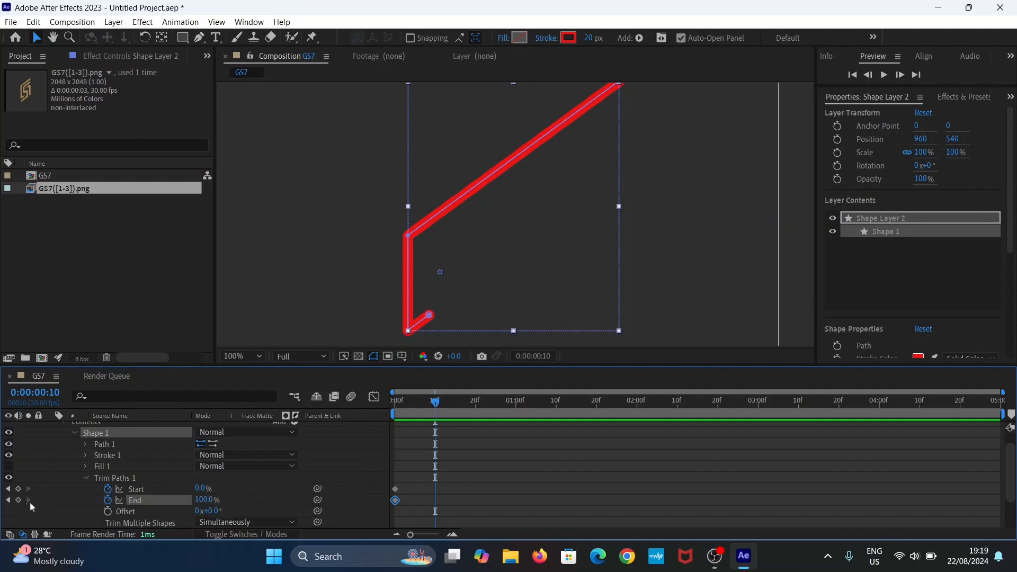
{"action": "left_click", "coordinate": [18, 500]}
{"action": "left_click", "coordinate": [19, 489]}
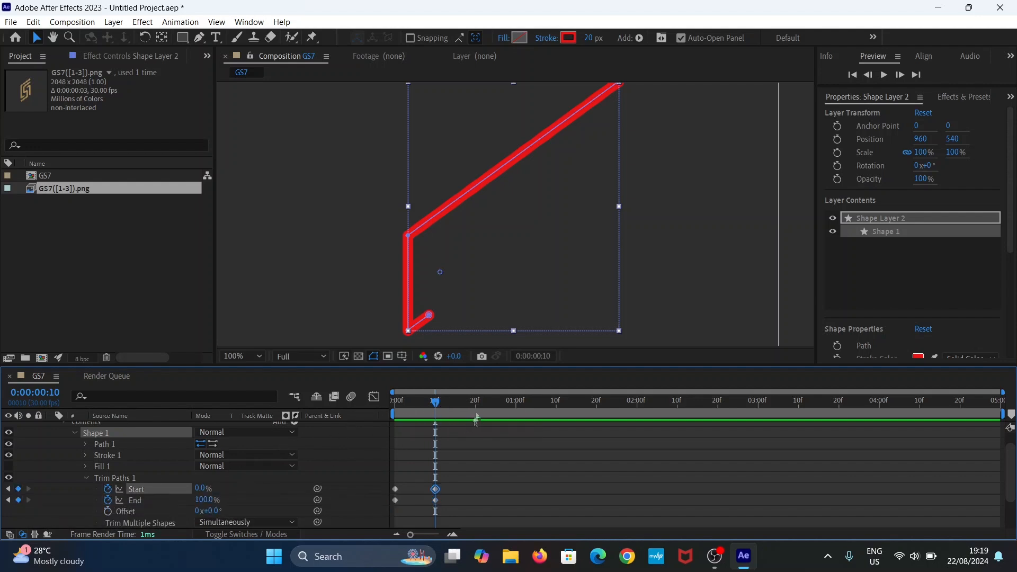
Step: Set the Trim Paths Start to 100% at frame 10 and the End to 0% at frame 0
{"action": "left_click", "coordinate": [198, 490]}
{"action": "type", "text": "1"}
{"action": "key", "text": "Return"}
{"action": "left_click_drag", "start_coordinate": [434, 402], "coordinate": [372, 420]}
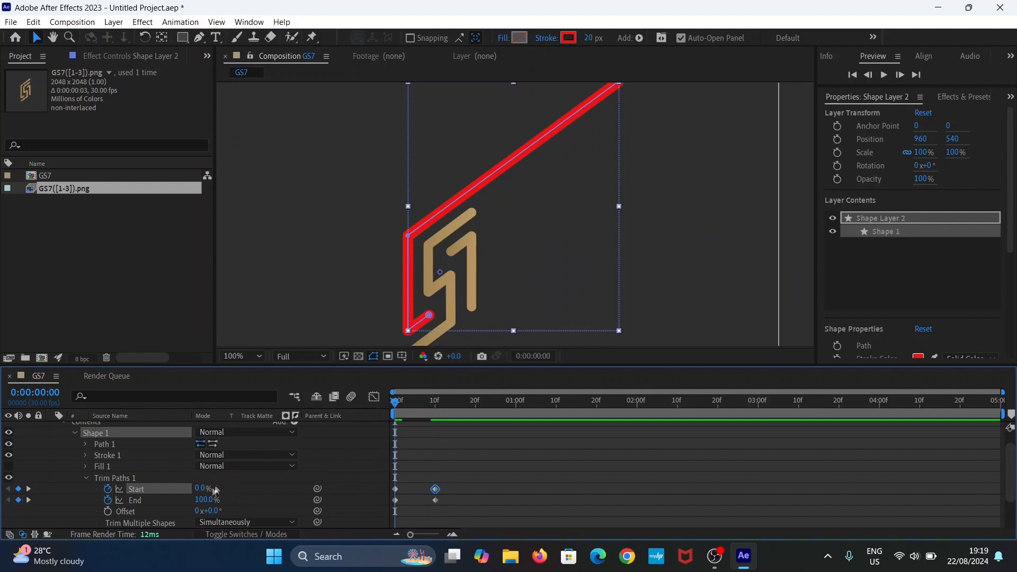
{"action": "left_click", "coordinate": [207, 500]}
{"action": "type", "text": "0"}
{"action": "key", "text": "Return"}
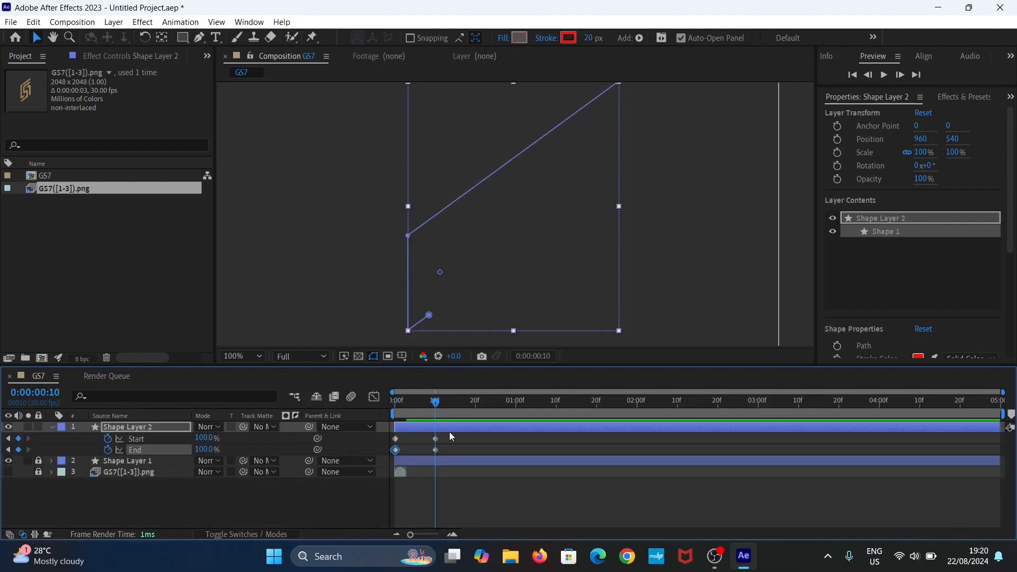
Step: Shift both Start keyframes to frames 5 and 15, and reverse the direction of Path 1
{"action": "left_click_drag", "start_coordinate": [454, 434], "coordinate": [394, 445]}
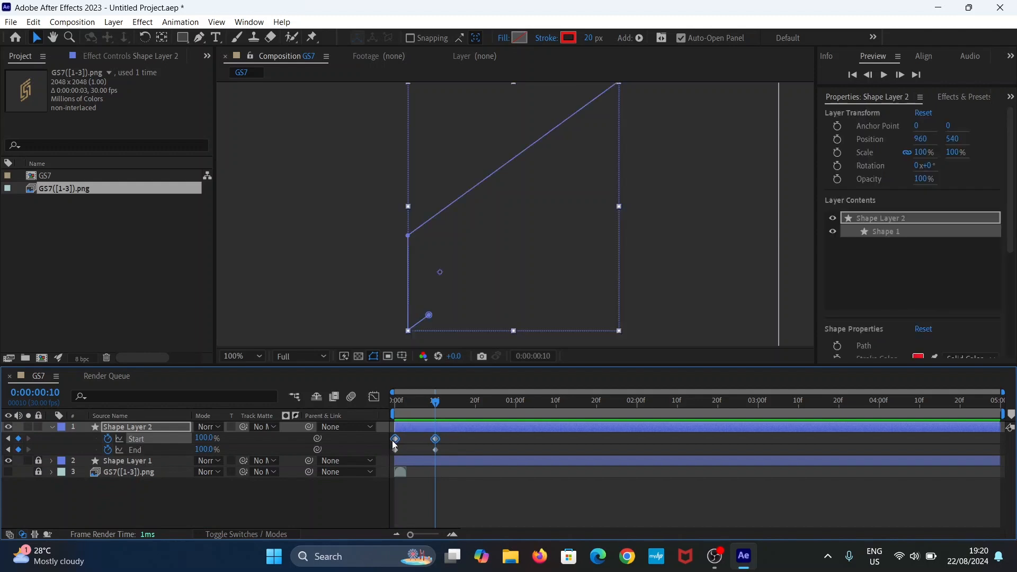
{"action": "left_click_drag", "start_coordinate": [415, 404], "coordinate": [415, 442]}
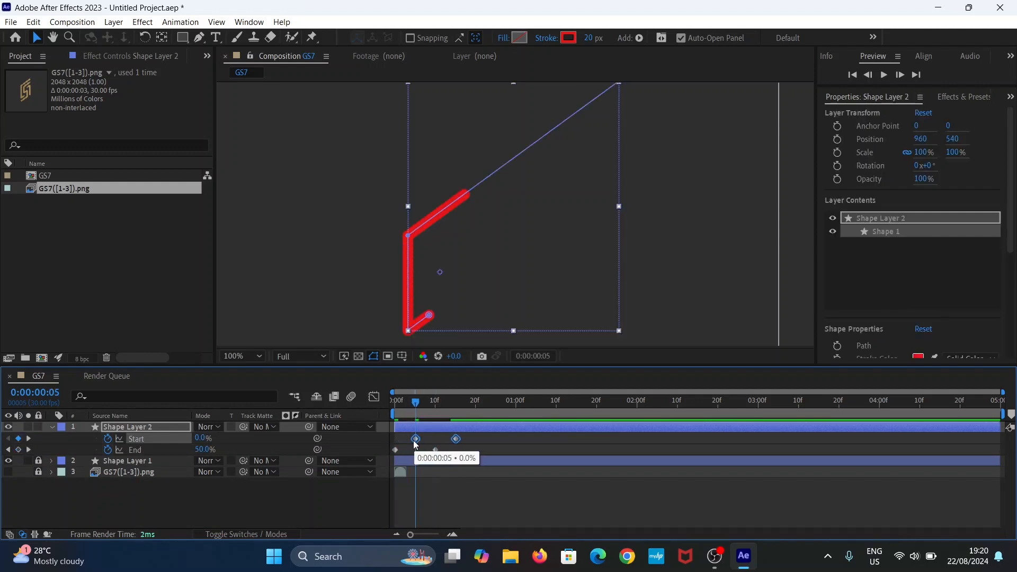
{"action": "mouse_move", "coordinate": [415, 404]}
{"action": "left_mouse_down"}
{"action": "mouse_move", "coordinate": [400, 406]}
{"action": "mouse_move", "coordinate": [430, 402]}
{"action": "mouse_move", "coordinate": [393, 397]}
{"action": "mouse_move", "coordinate": [450, 403]}
{"action": "mouse_move", "coordinate": [394, 400]}
{"action": "left_mouse_up"}
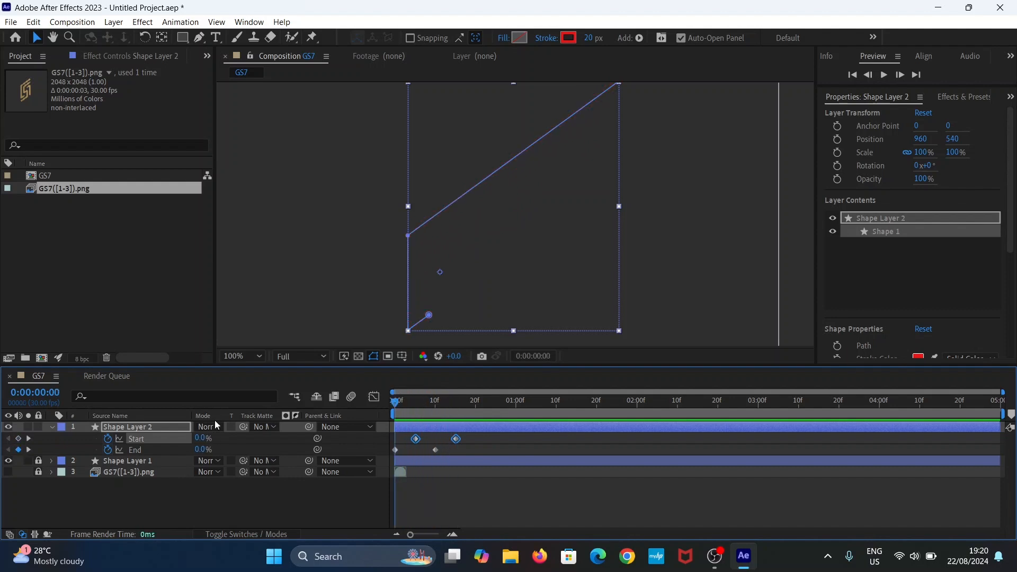
{"action": "left_click", "coordinate": [54, 426]}
{"action": "left_click", "coordinate": [213, 461]}
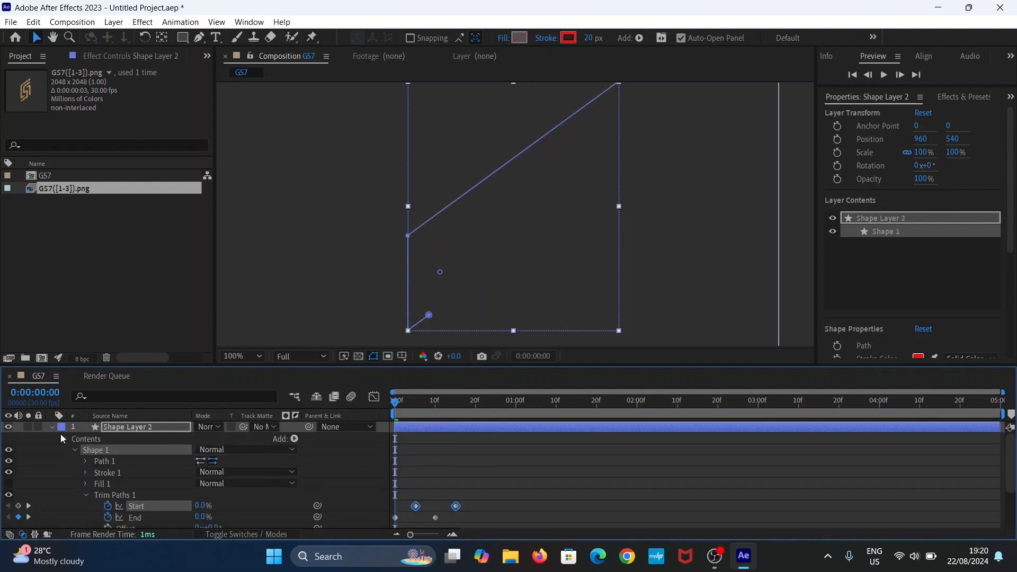
Step: Lower the Trim Paths Start keyframe at frame 15 to 45%
{"action": "mouse_move", "coordinate": [407, 405]}
{"action": "left_mouse_down"}
{"action": "mouse_move", "coordinate": [440, 403]}
{"action": "mouse_move", "coordinate": [455, 415]}
{"action": "left_mouse_up"}
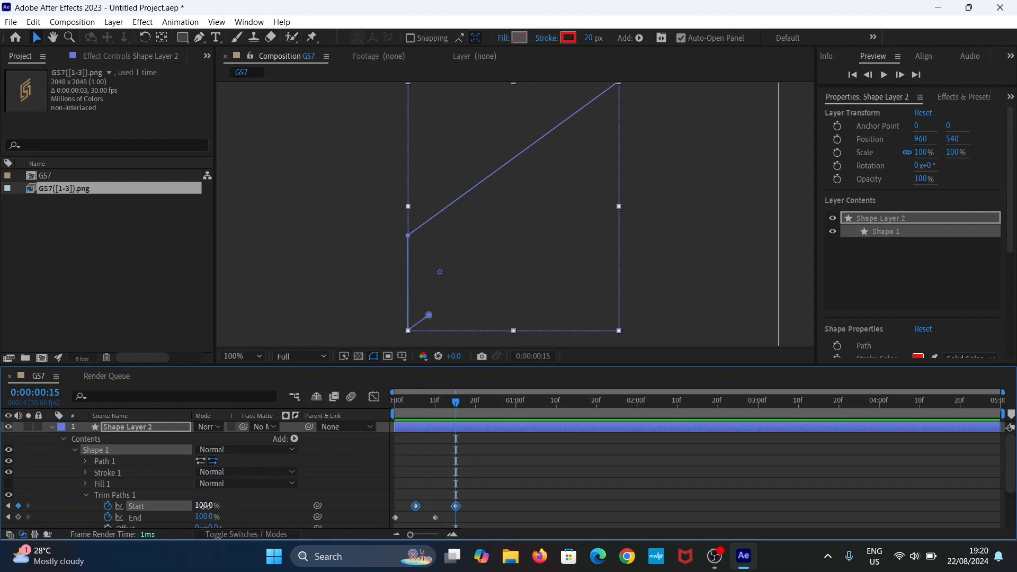
{"action": "left_click_drag", "start_coordinate": [206, 507], "coordinate": [168, 507]}
{"action": "scroll", "coordinate": [480, 483], "scroll_direction": "down", "scroll_amount": 3}
Step: Move the GS7 logo image layer in time to start at frame 15 and make it visible
{"action": "left_click", "coordinate": [477, 523]}
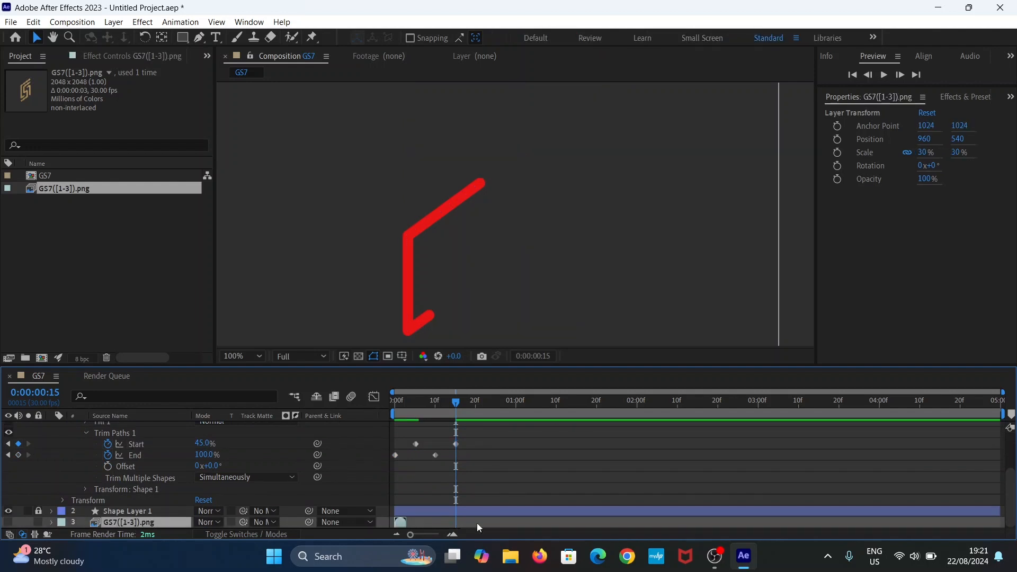
{"action": "left_click_drag", "start_coordinate": [451, 527], "coordinate": [464, 527]}
{"action": "left_click", "coordinate": [8, 522]}
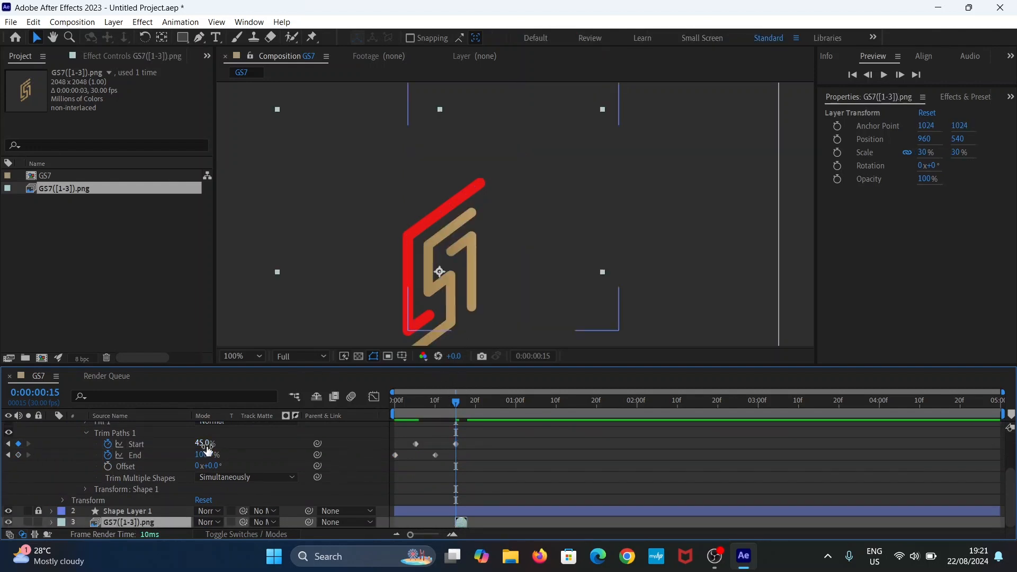
Step: Set the Trim Paths Start keyframe at frame 15 to 47% and scrub through the line's animation
{"action": "left_click_drag", "start_coordinate": [207, 447], "coordinate": [202, 447]}
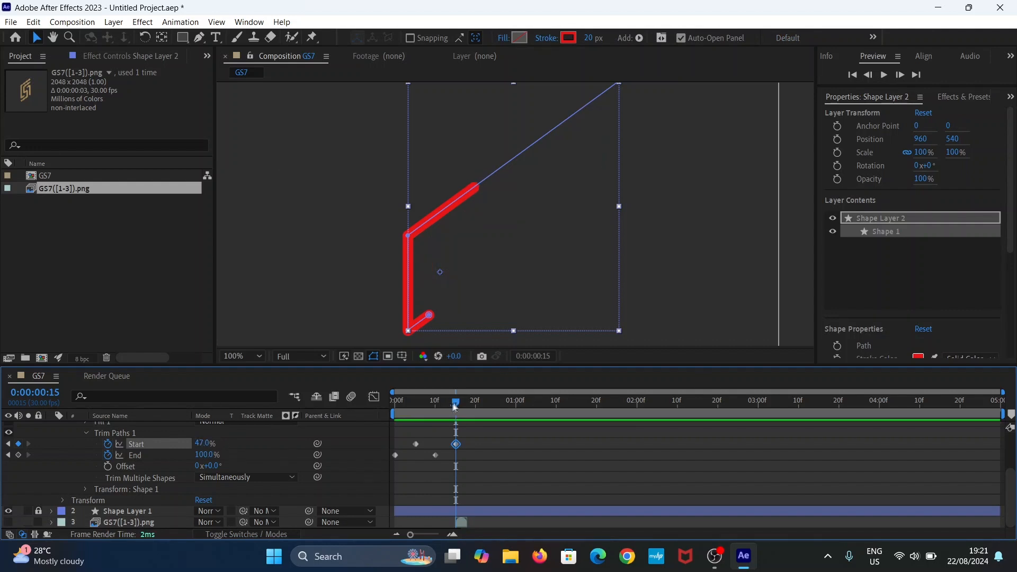
{"action": "mouse_move", "coordinate": [454, 407]}
{"action": "left_mouse_down"}
{"action": "mouse_move", "coordinate": [396, 406]}
{"action": "mouse_move", "coordinate": [482, 419]}
{"action": "mouse_move", "coordinate": [457, 418]}
{"action": "left_mouse_up"}
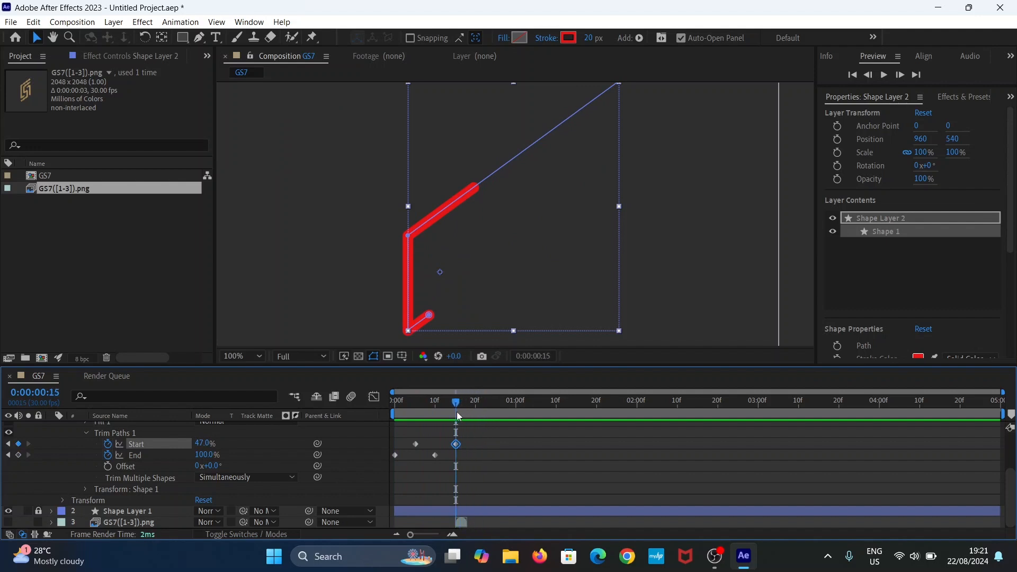
Step: Recolour the G line's stroke to gold B2935E sampled from the logo image, showing the image only for the sampling
{"action": "left_click", "coordinate": [8, 522]}
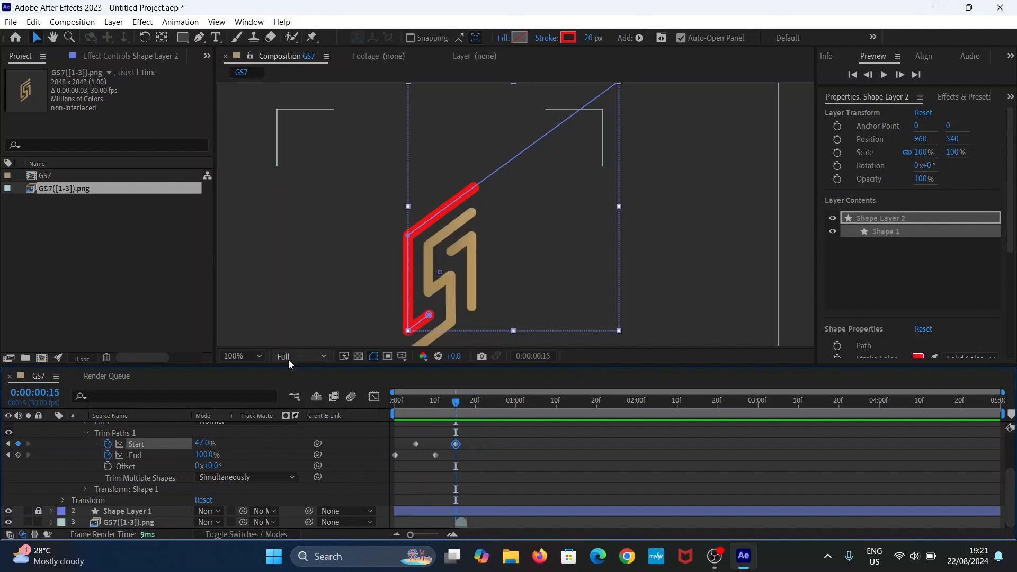
{"action": "left_click", "coordinate": [569, 37]}
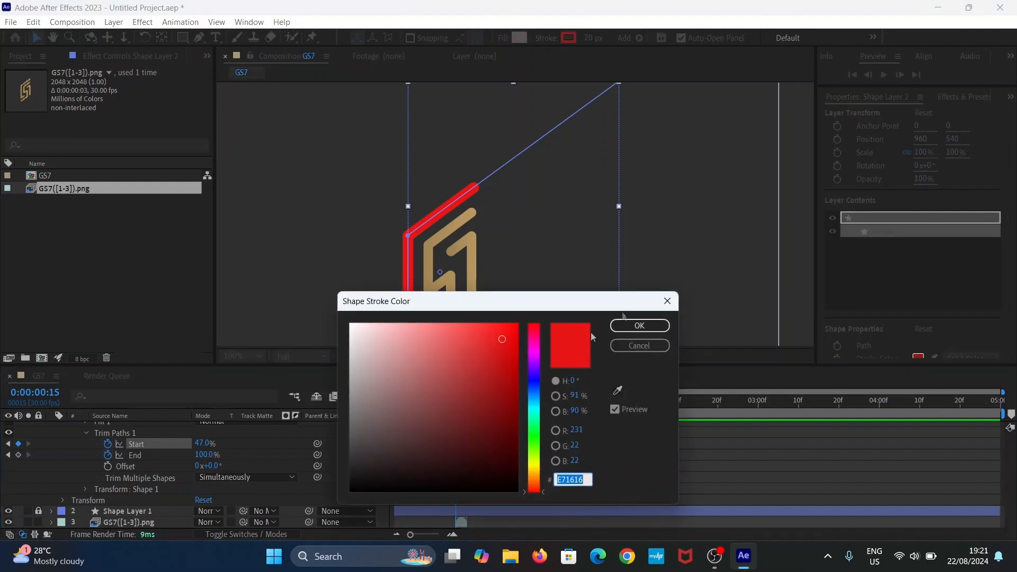
{"action": "left_click", "coordinate": [617, 390]}
{"action": "left_click", "coordinate": [486, 256]}
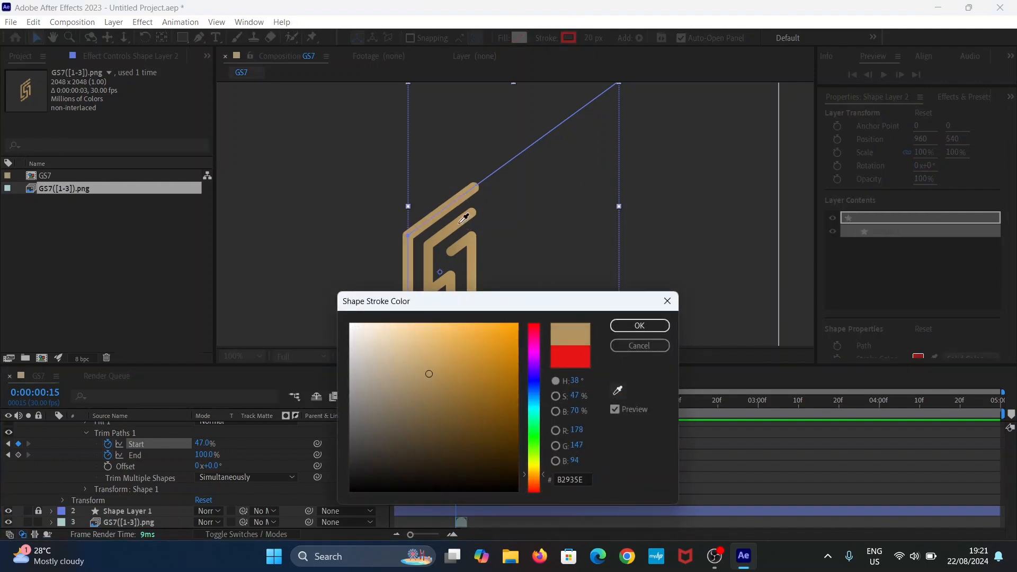
{"action": "left_click", "coordinate": [637, 325]}
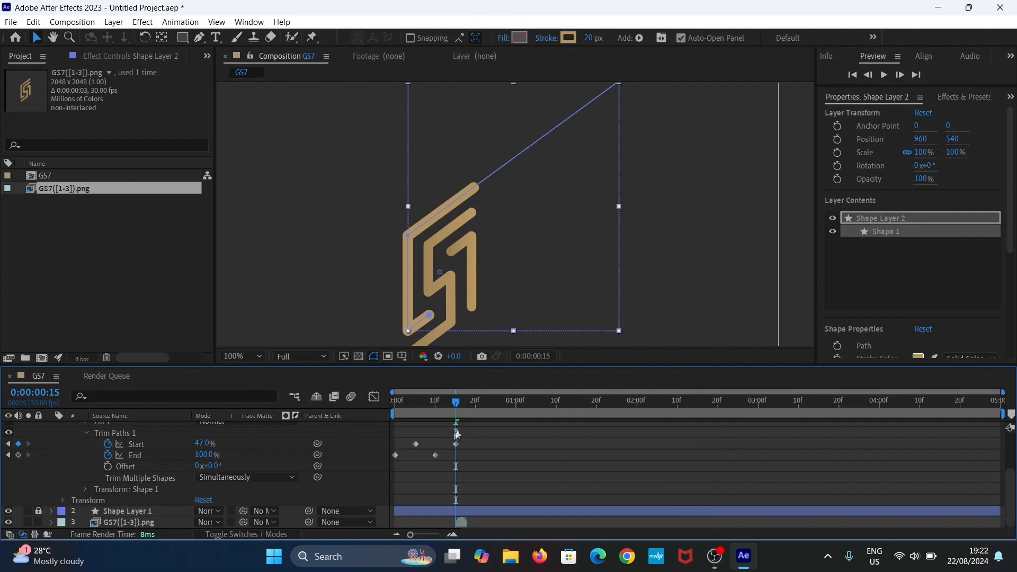
{"action": "left_click", "coordinate": [9, 522]}
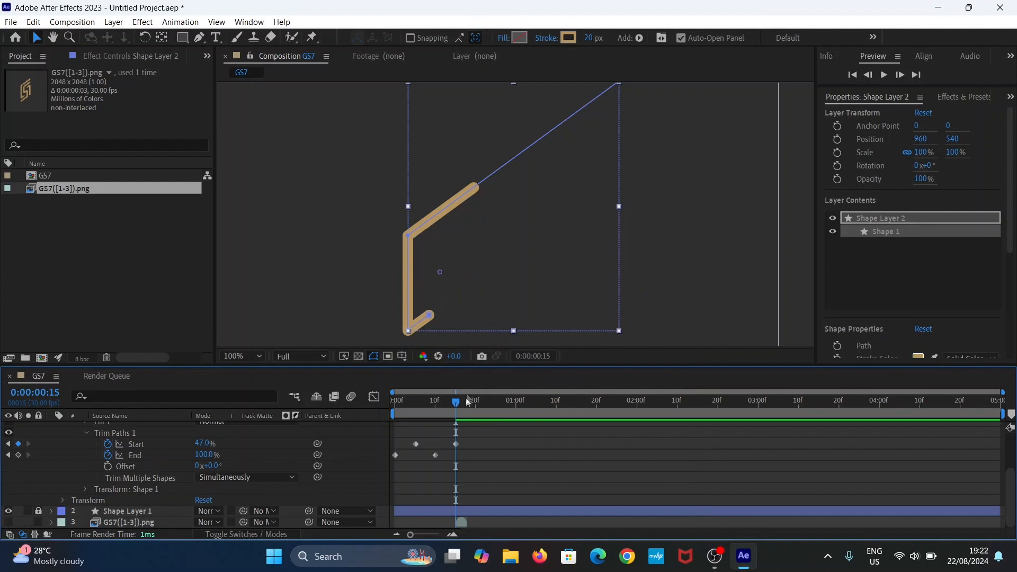
Step: Apply Easy Ease to all Trim Paths Start and End keyframes of the G line and show their speed curves in the Graph Editor
{"action": "left_click_drag", "start_coordinate": [468, 443], "coordinate": [395, 465]}
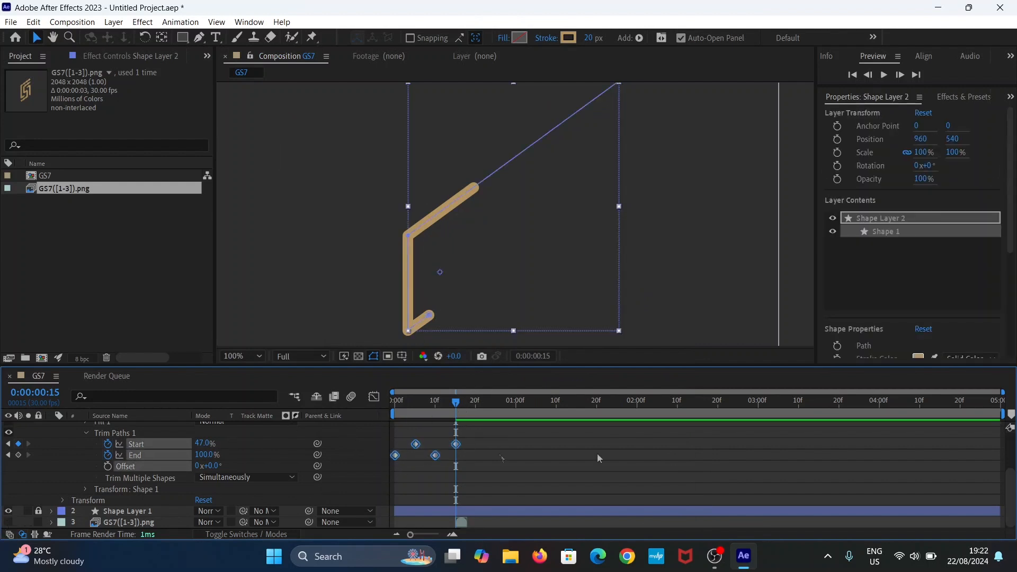
{"action": "key", "text": "F9"}
{"action": "left_click", "coordinate": [373, 397]}
{"action": "left_click_drag", "start_coordinate": [410, 534], "coordinate": [439, 534]}
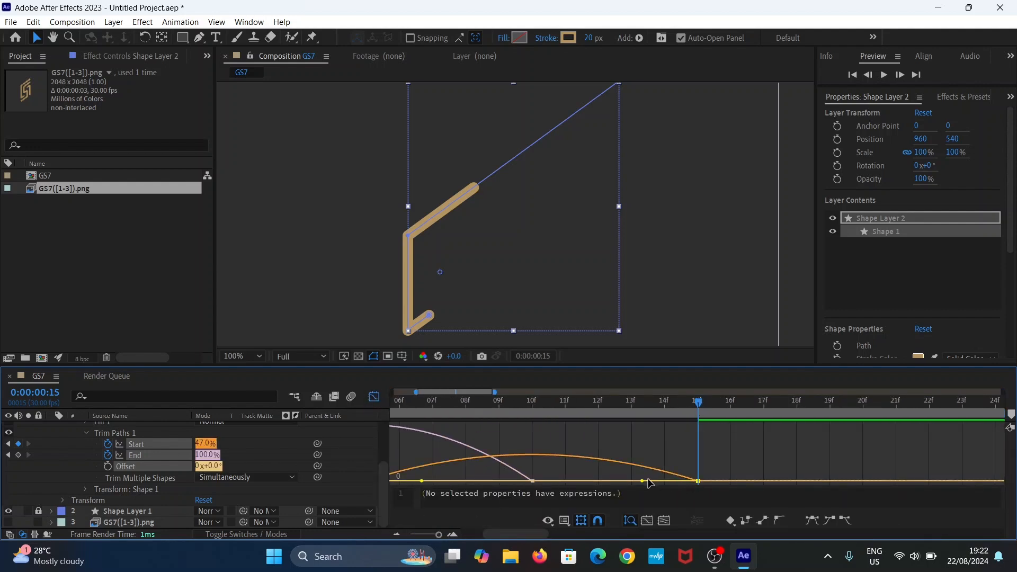
Step: Reshape the Start speed curve into an early sharp peak near frame 6 with a long ease-out to frame 15
{"action": "left_click_drag", "start_coordinate": [697, 481], "coordinate": [527, 479]}
{"action": "left_click_drag", "start_coordinate": [438, 534], "coordinate": [435, 535]}
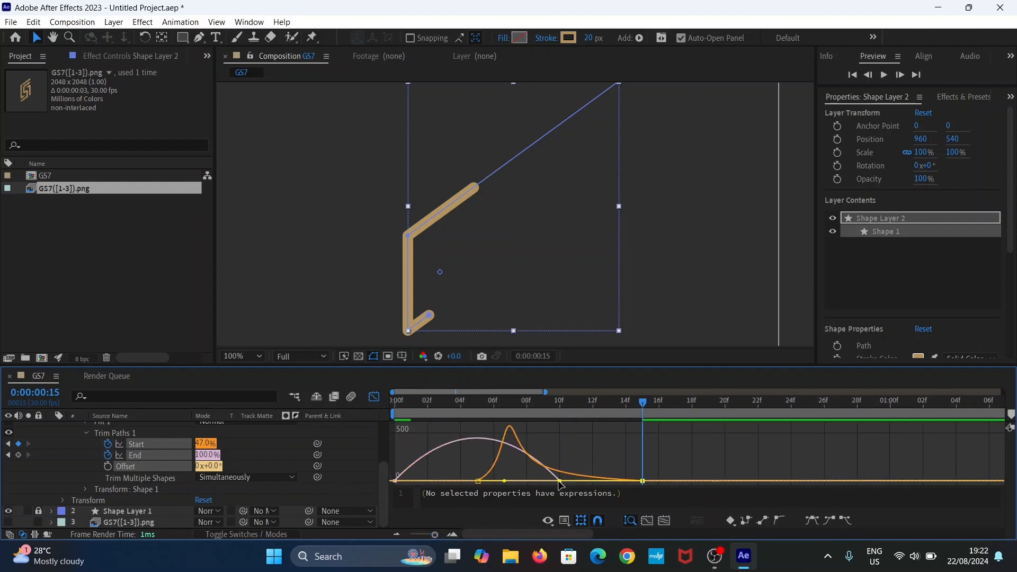
{"action": "left_click_drag", "start_coordinate": [504, 483], "coordinate": [496, 481]}
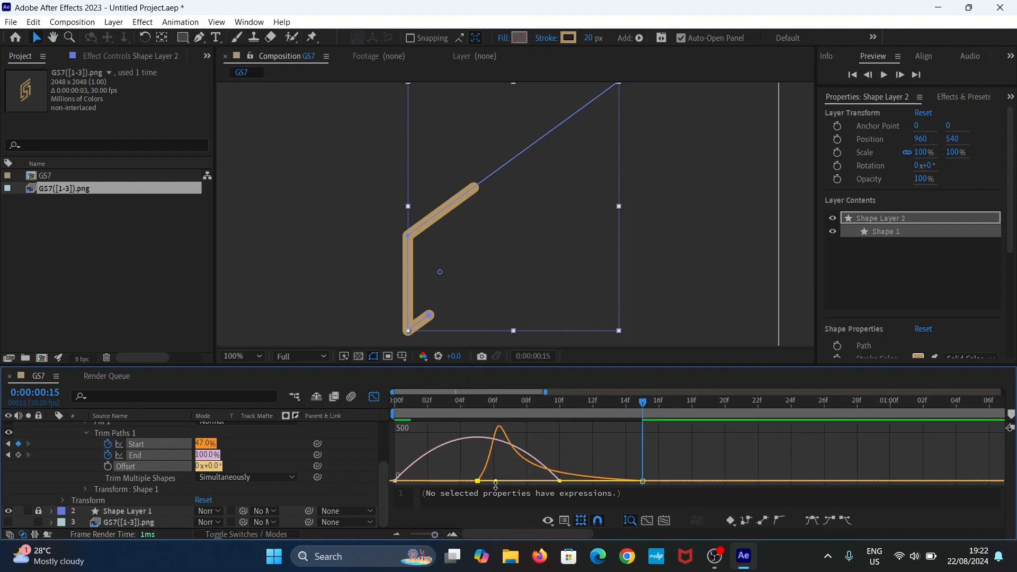
{"action": "left_click_drag", "start_coordinate": [435, 534], "coordinate": [433, 534]}
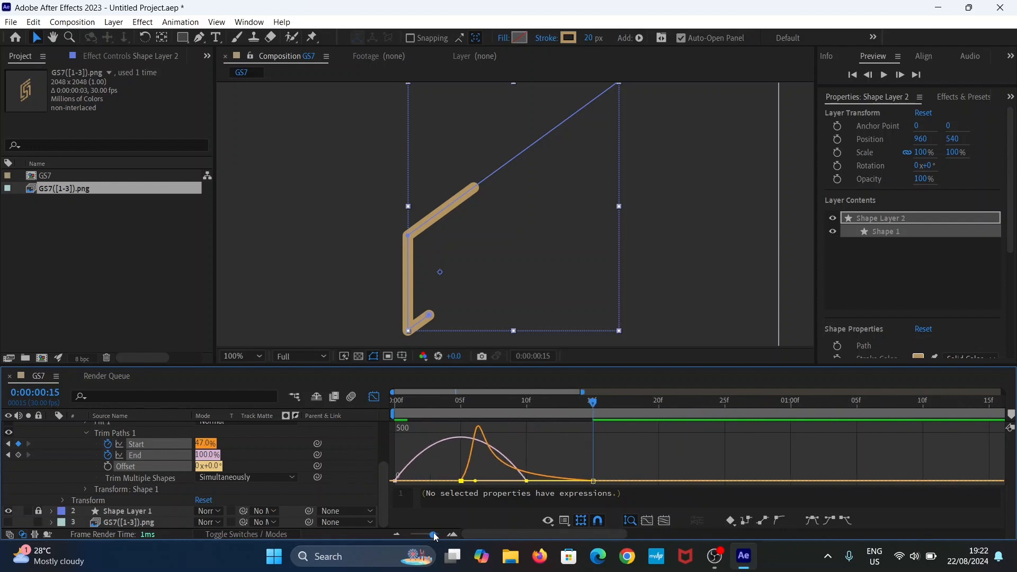
{"action": "left_click_drag", "start_coordinate": [569, 370], "coordinate": [574, 332]}
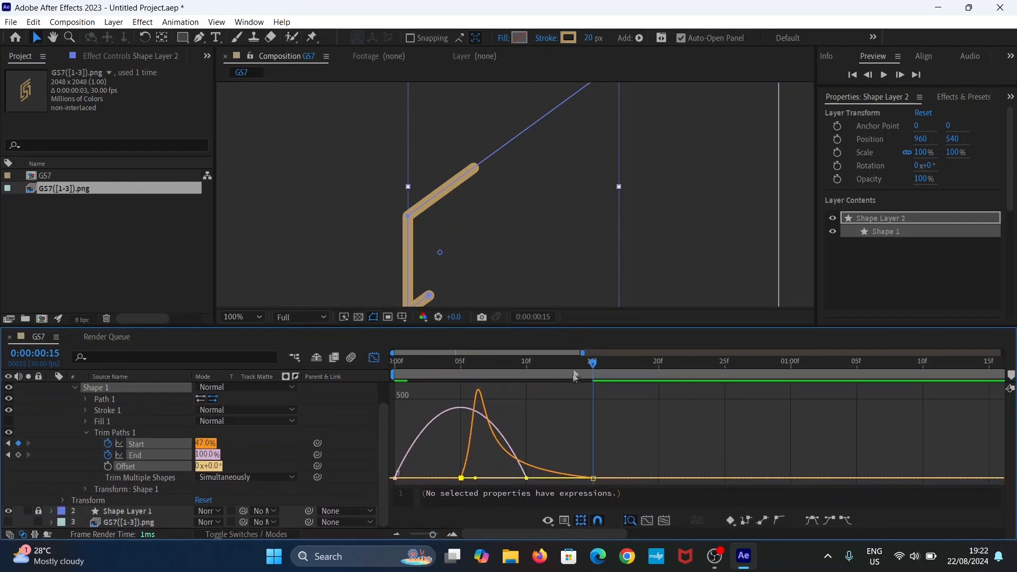
Step: Reshape the End speed curve to peak sharply around frame 1 and ease out to frame 10, then leave the Graph Editor
{"action": "left_click", "coordinate": [395, 479]}
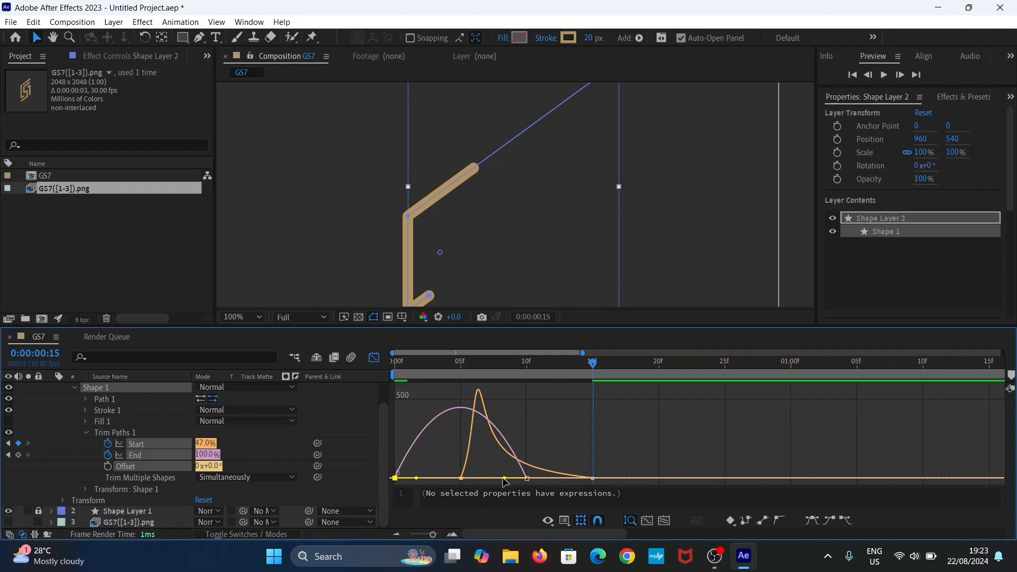
{"action": "left_click_drag", "start_coordinate": [504, 478], "coordinate": [427, 481]}
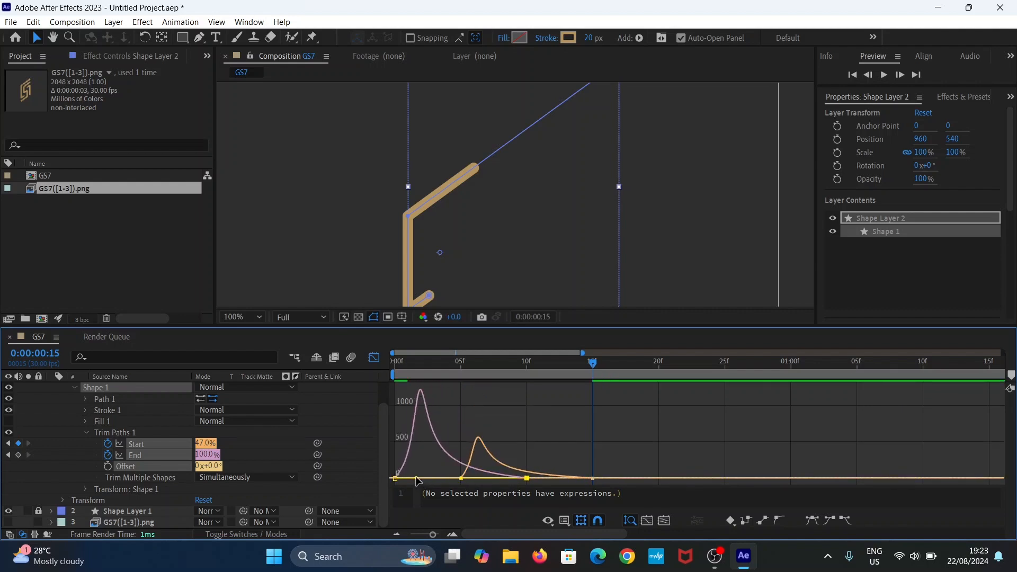
{"action": "left_click_drag", "start_coordinate": [433, 535], "coordinate": [441, 536]}
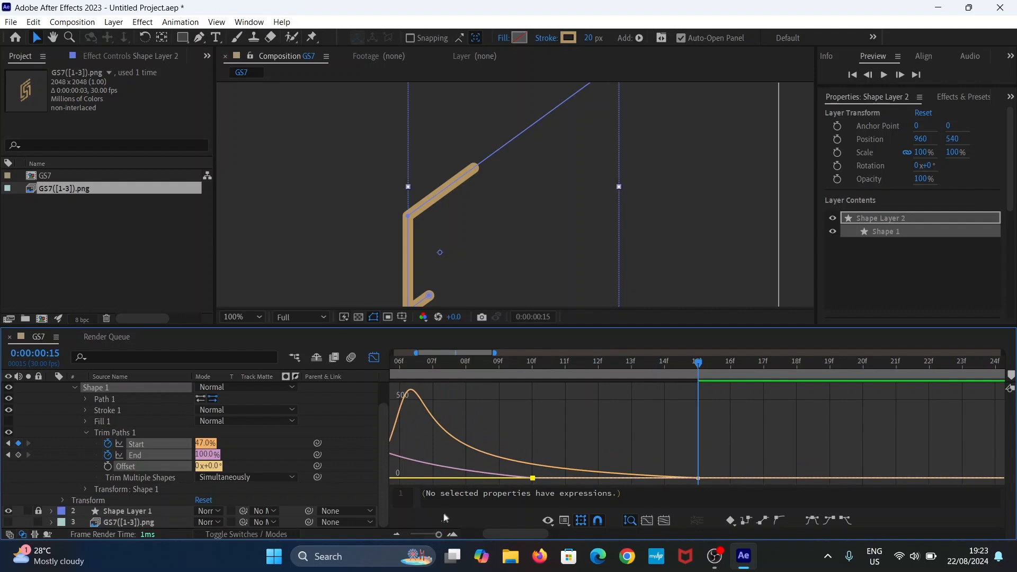
{"action": "mouse_move", "coordinate": [696, 364]}
{"action": "left_mouse_down"}
{"action": "mouse_move", "coordinate": [402, 367]}
{"action": "mouse_move", "coordinate": [380, 376]}
{"action": "left_mouse_up"}
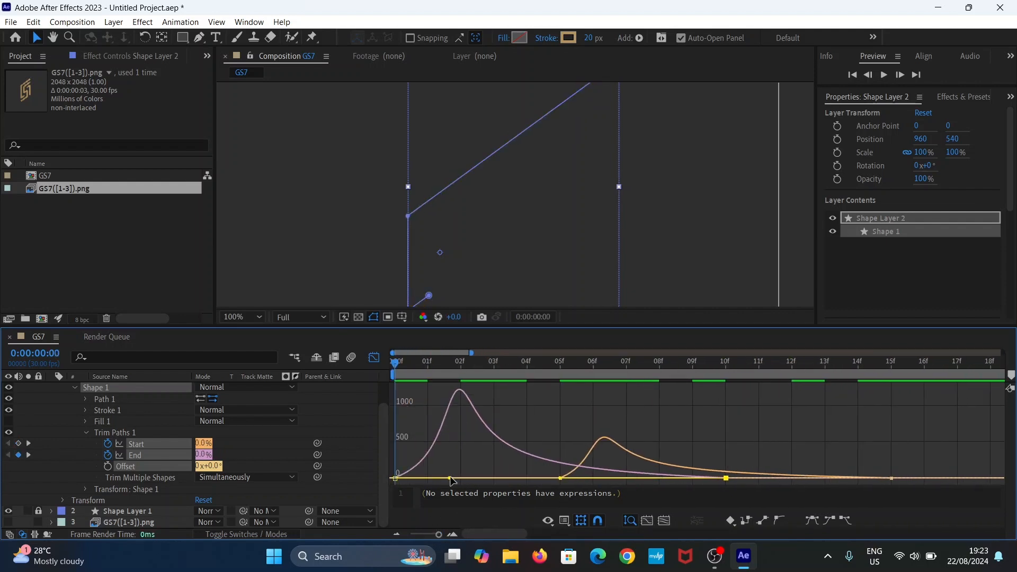
{"action": "left_click_drag", "start_coordinate": [448, 480], "coordinate": [428, 481]}
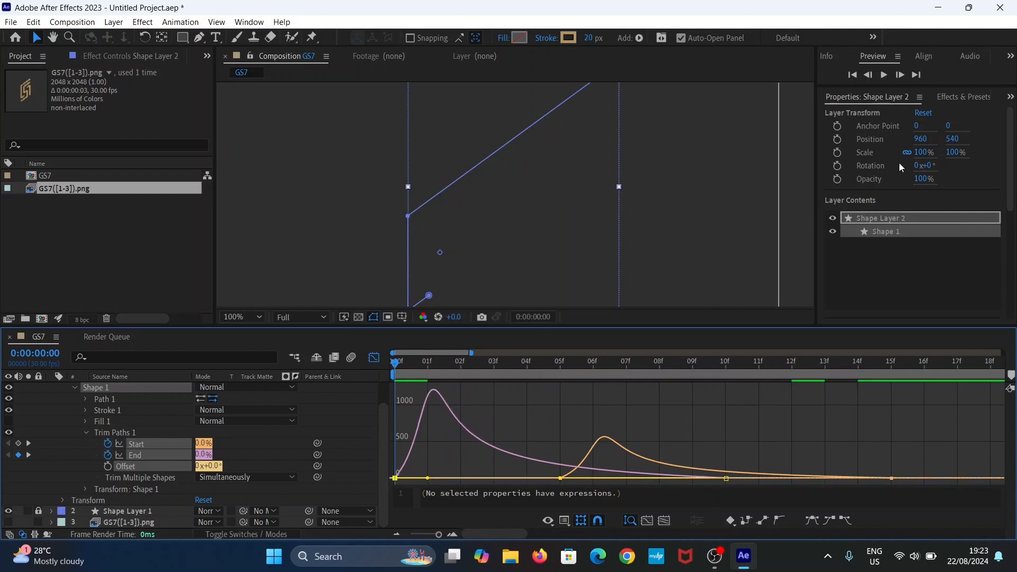
{"action": "left_click", "coordinate": [374, 358]}
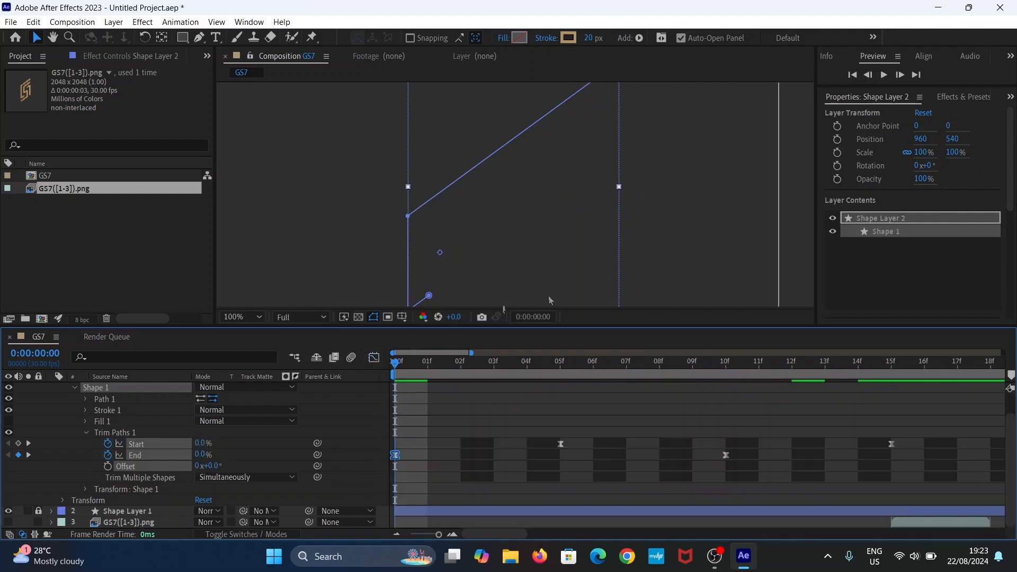
Step: Deselect the line and preview its eased Trim Paths animation with the whole composition in view
{"action": "left_click_drag", "start_coordinate": [437, 537], "coordinate": [421, 535]}
{"action": "key", "text": "comma"}
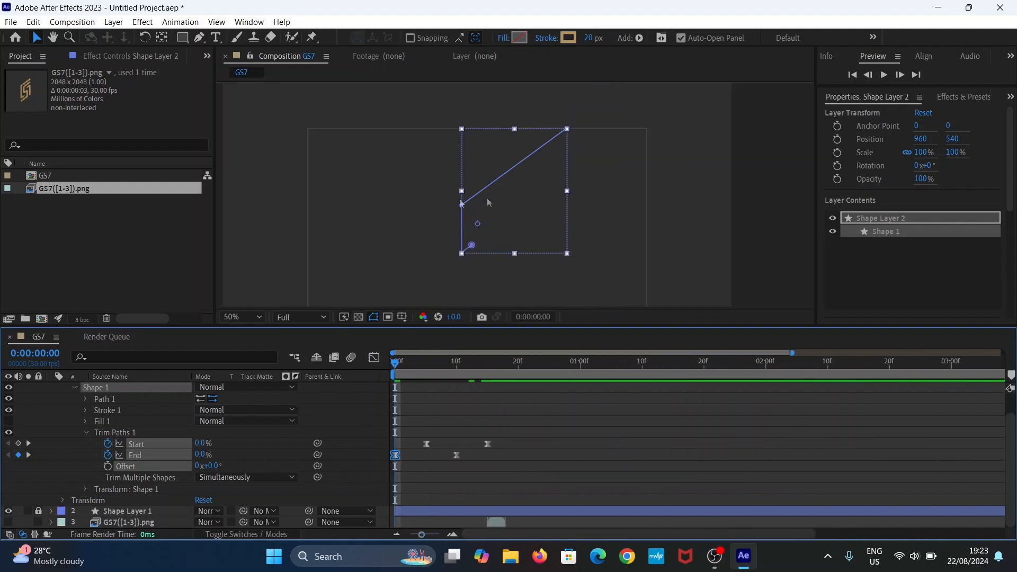
{"action": "key", "text": "comma"}
{"action": "left_click", "coordinate": [635, 180]}
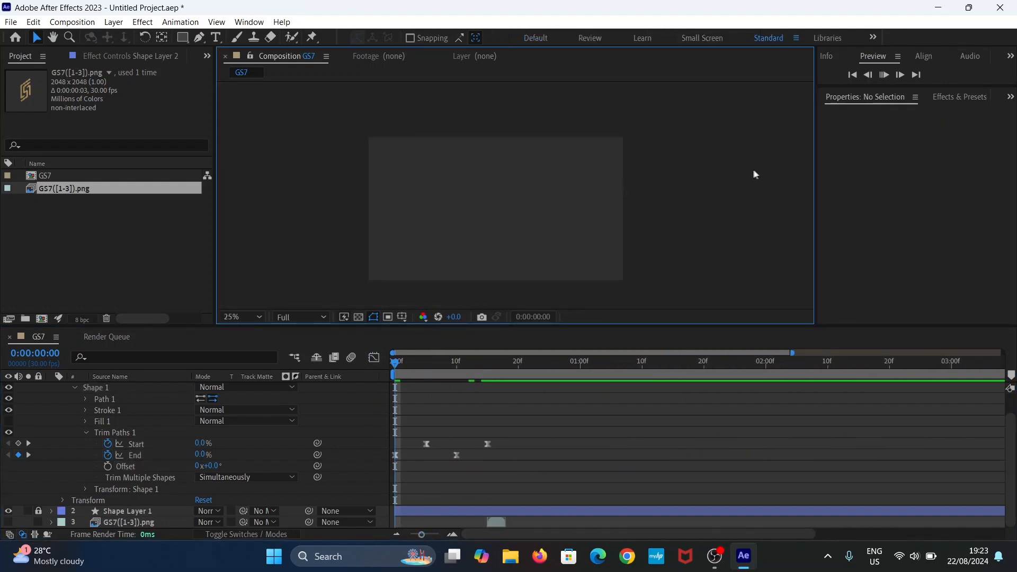
{"action": "key", "text": "space"}
{"action": "key", "text": "period"}
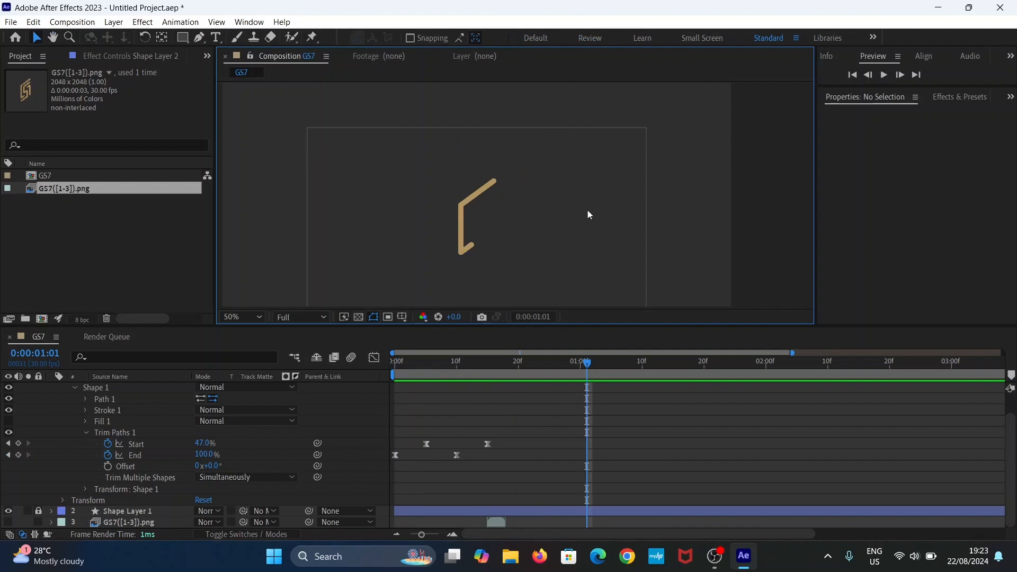
{"action": "left_click_drag", "start_coordinate": [588, 214], "coordinate": [605, 190]}
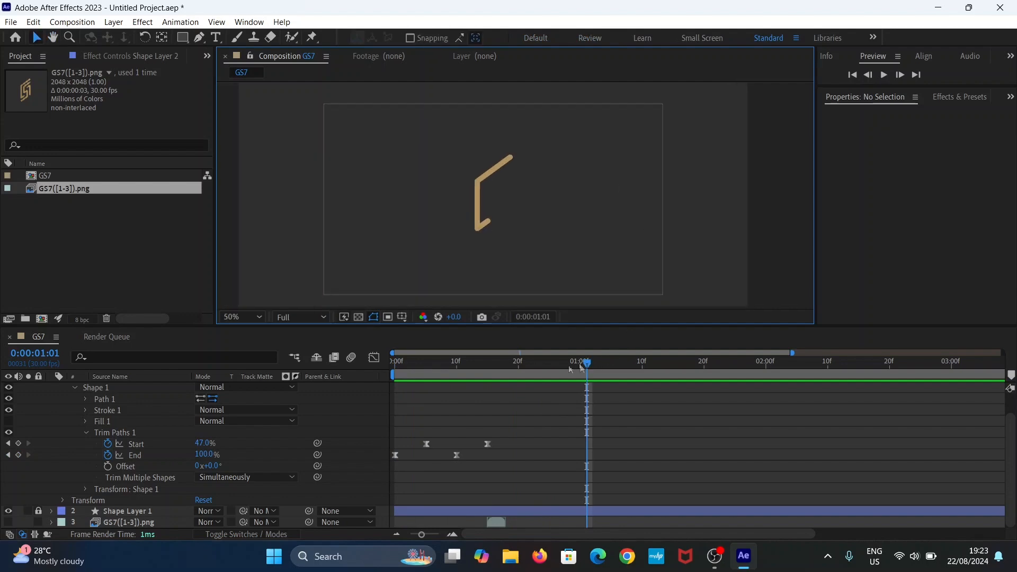
{"action": "key", "text": "space"}
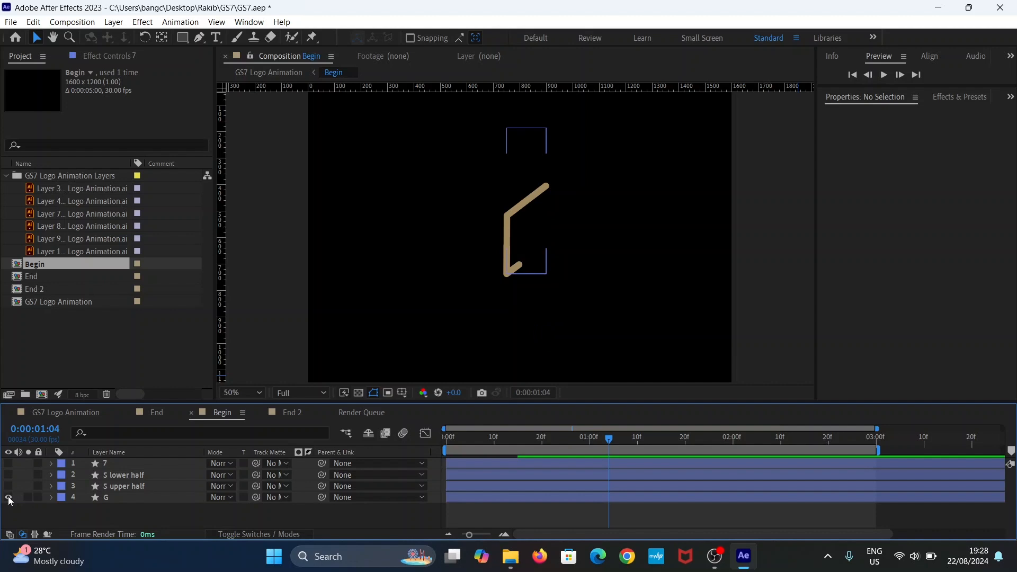
Step: Hide the G layer, show S upper half and S lower half one at a time, and scrub through each line's animation
{"action": "left_click", "coordinate": [8, 497]}
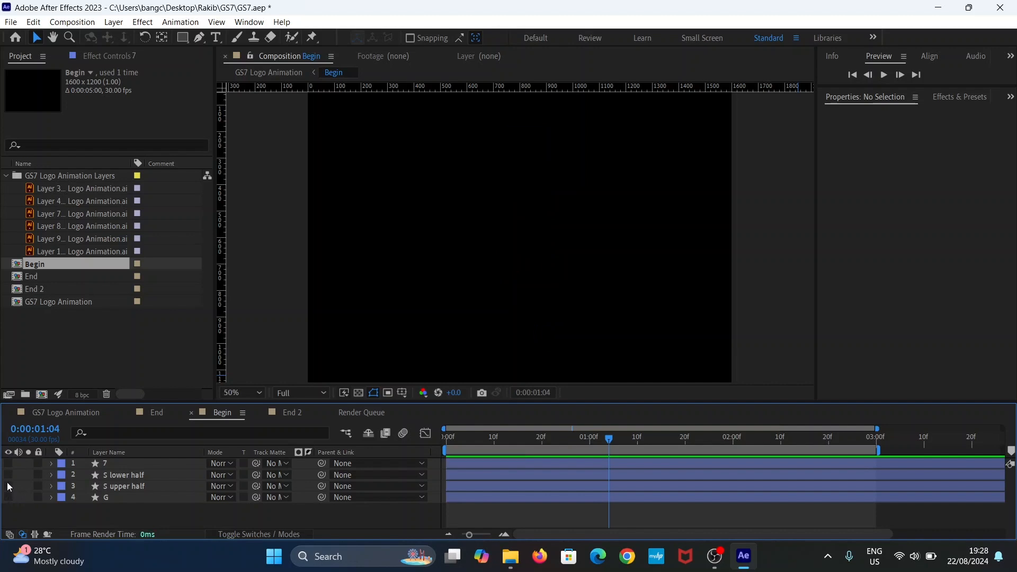
{"action": "left_click", "coordinate": [9, 486]}
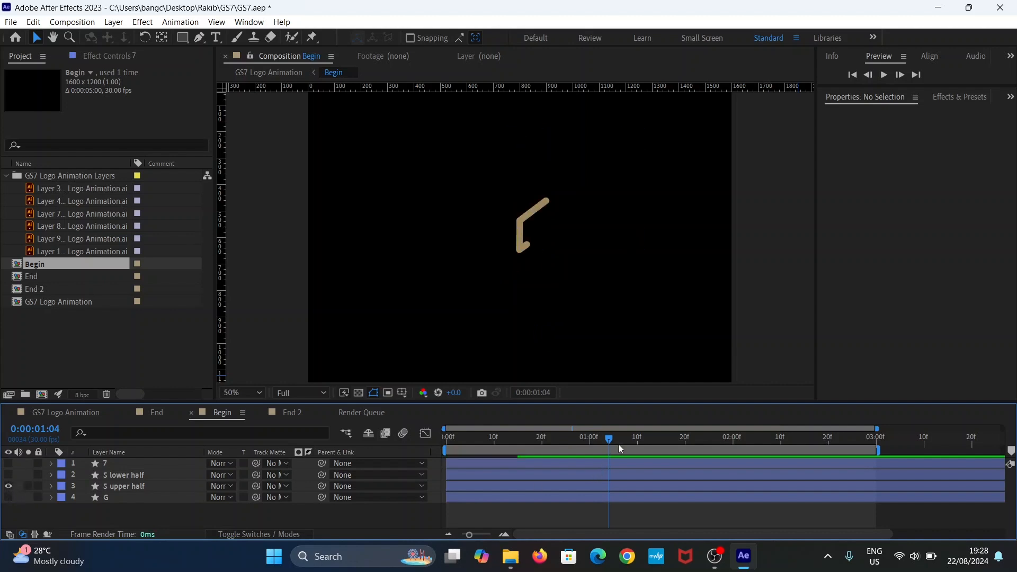
{"action": "mouse_move", "coordinate": [610, 437]}
{"action": "left_mouse_down"}
{"action": "mouse_move", "coordinate": [432, 459]}
{"action": "mouse_move", "coordinate": [547, 444]}
{"action": "left_mouse_up"}
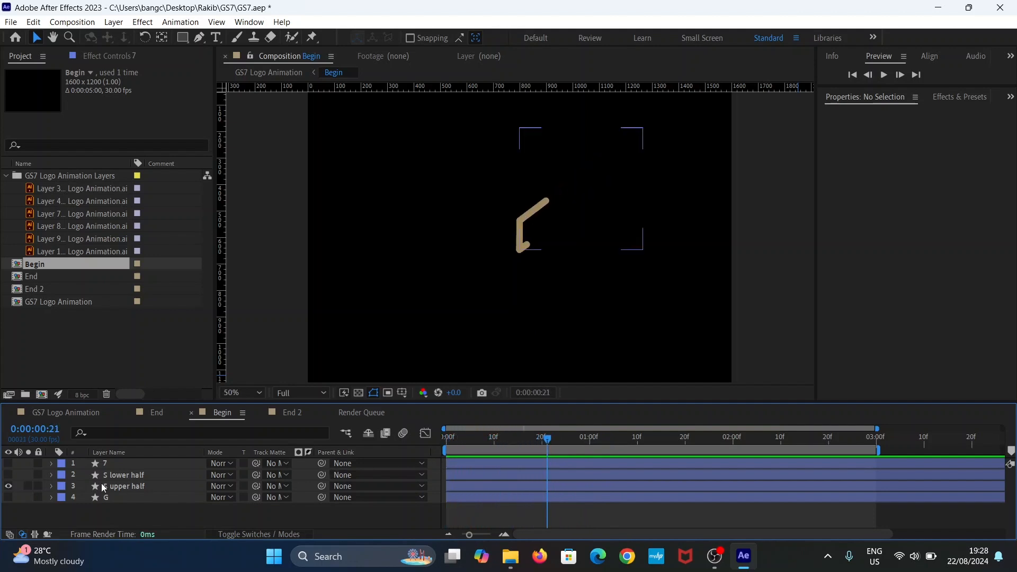
{"action": "left_click", "coordinate": [8, 485]}
{"action": "left_click", "coordinate": [7, 475]}
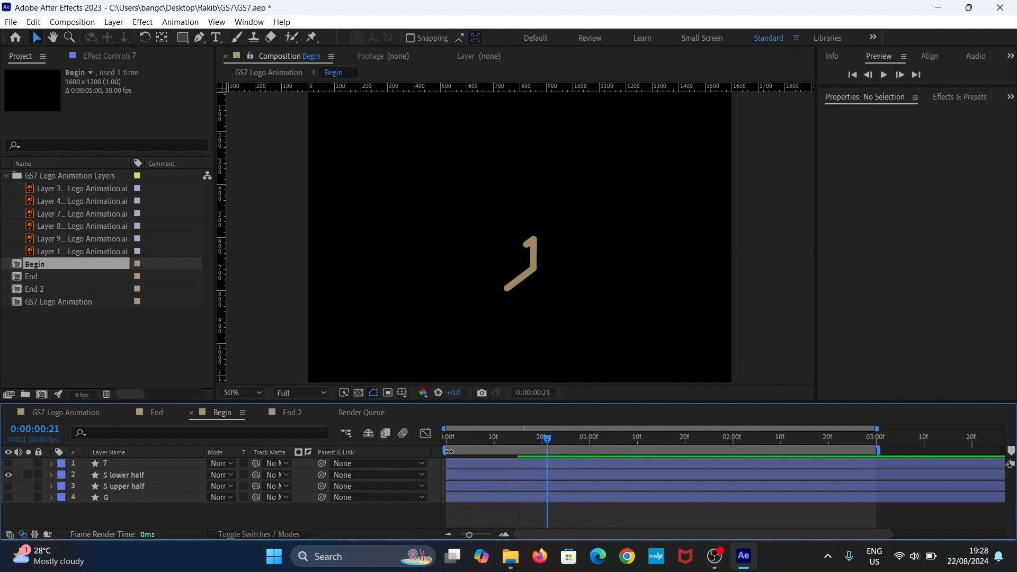
{"action": "mouse_move", "coordinate": [547, 443]}
{"action": "left_mouse_down"}
{"action": "mouse_move", "coordinate": [437, 456]}
{"action": "mouse_move", "coordinate": [531, 456]}
{"action": "left_mouse_up"}
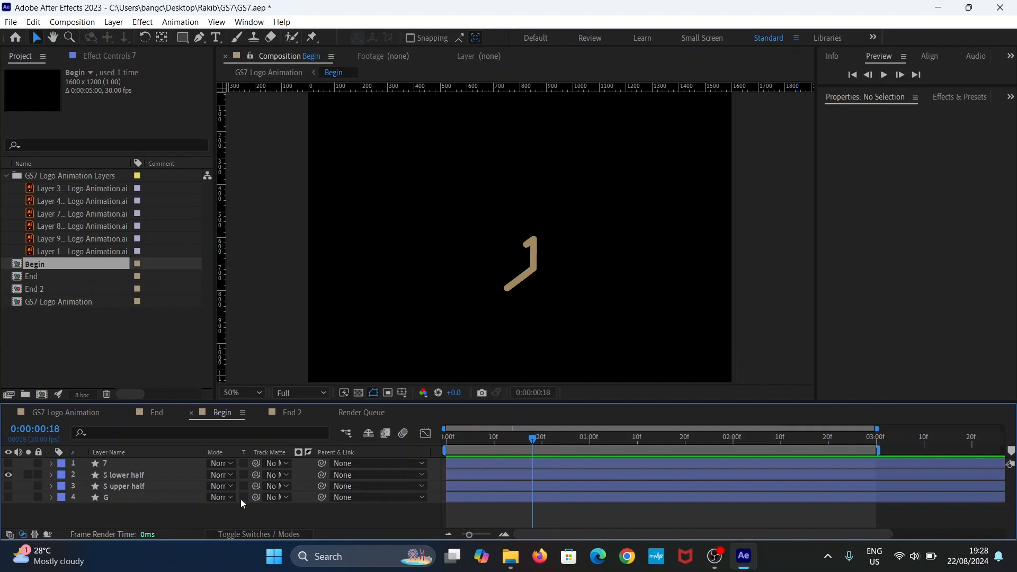
Step: Isolate layer 7, scrub through its line animation, and hide it again
{"action": "left_click", "coordinate": [8, 474]}
{"action": "left_click", "coordinate": [8, 463]}
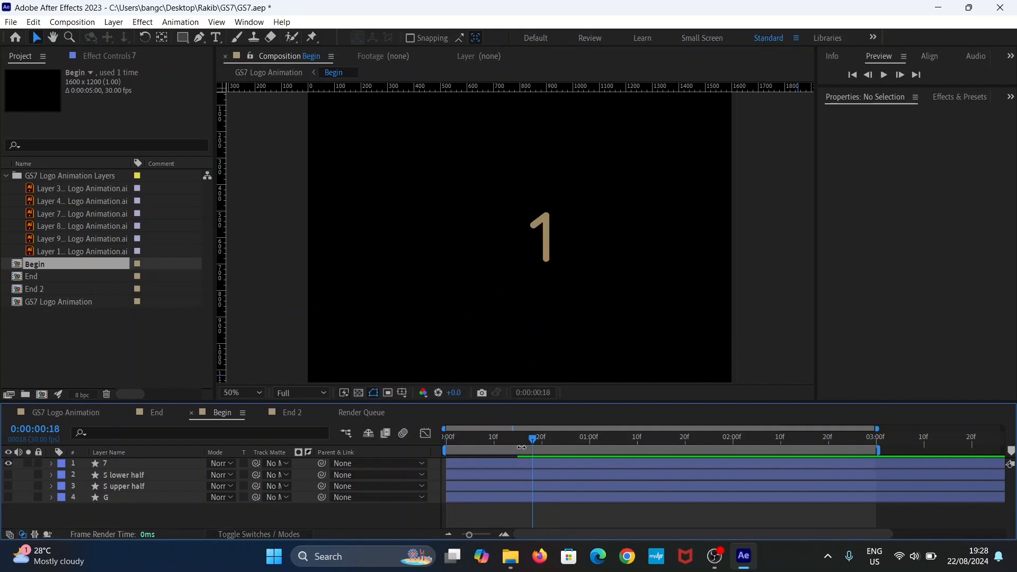
{"action": "mouse_move", "coordinate": [534, 439]}
{"action": "left_mouse_down"}
{"action": "mouse_move", "coordinate": [423, 445]}
{"action": "mouse_move", "coordinate": [532, 443]}
{"action": "left_mouse_up"}
{"action": "left_click", "coordinate": [8, 464]}
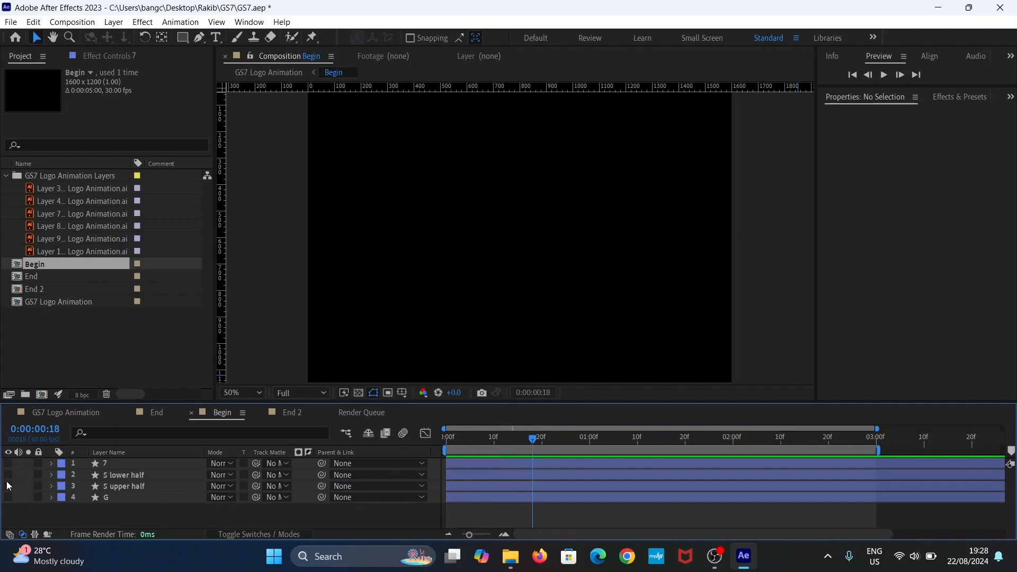
Step: Make the S upper half and S lower half layers visible together and scrub through the combined S animation
{"action": "left_click", "coordinate": [8, 486]}
{"action": "left_click", "coordinate": [9, 475]}
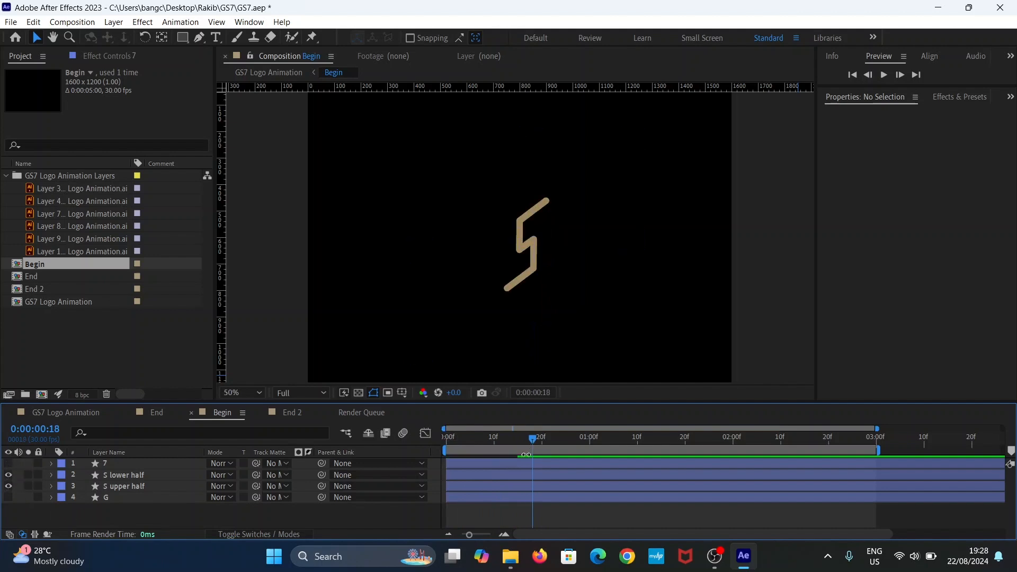
{"action": "mouse_move", "coordinate": [534, 437]}
{"action": "left_mouse_down"}
{"action": "mouse_move", "coordinate": [433, 456]}
{"action": "mouse_move", "coordinate": [503, 453]}
{"action": "left_mouse_up"}
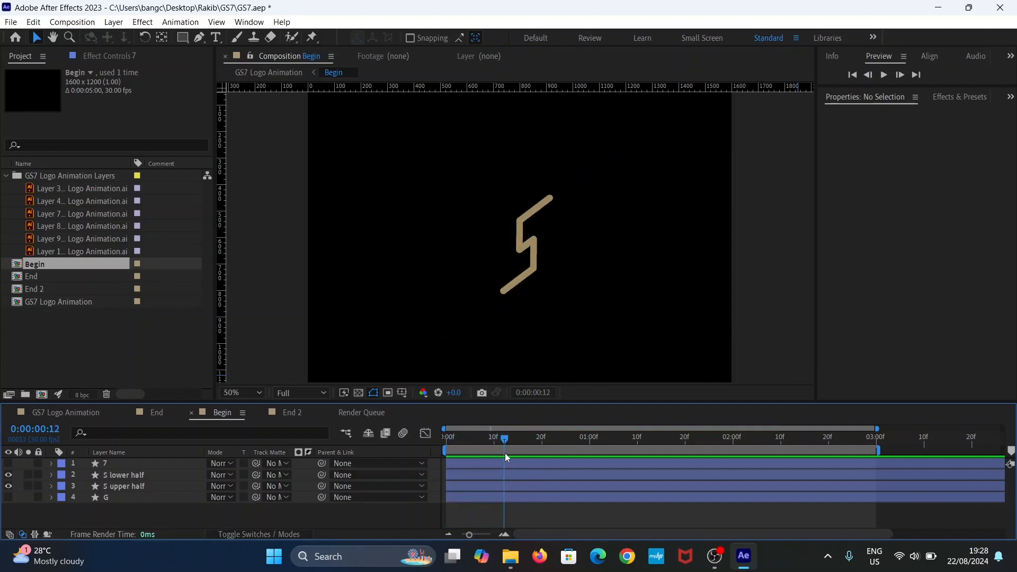
Step: Make layers 7 and G visible as well and scrub the full monogram animation between frames 0 and 10
{"action": "left_click", "coordinate": [9, 463]}
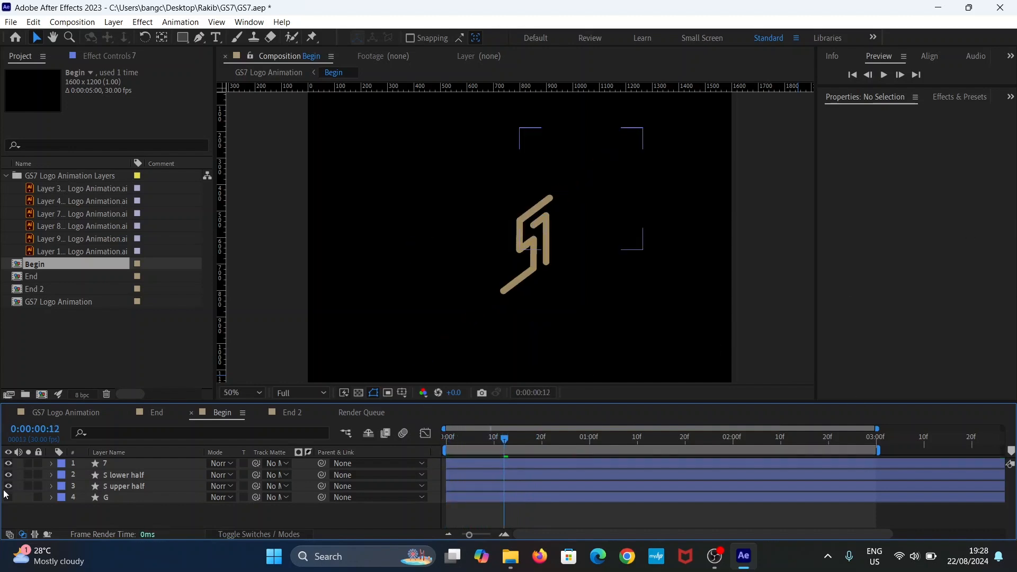
{"action": "left_click", "coordinate": [8, 497]}
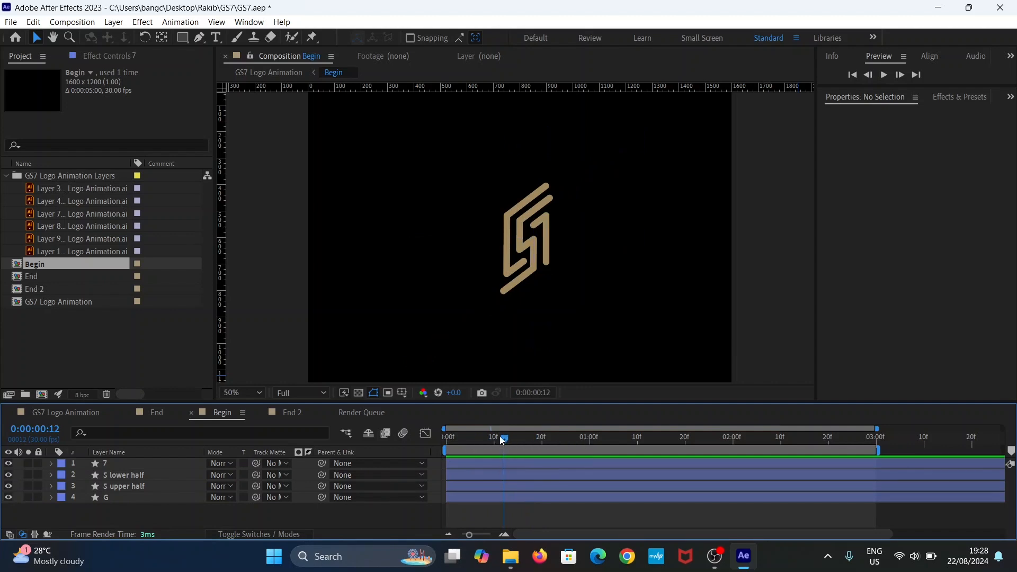
{"action": "left_click_drag", "start_coordinate": [502, 437], "coordinate": [444, 443]}
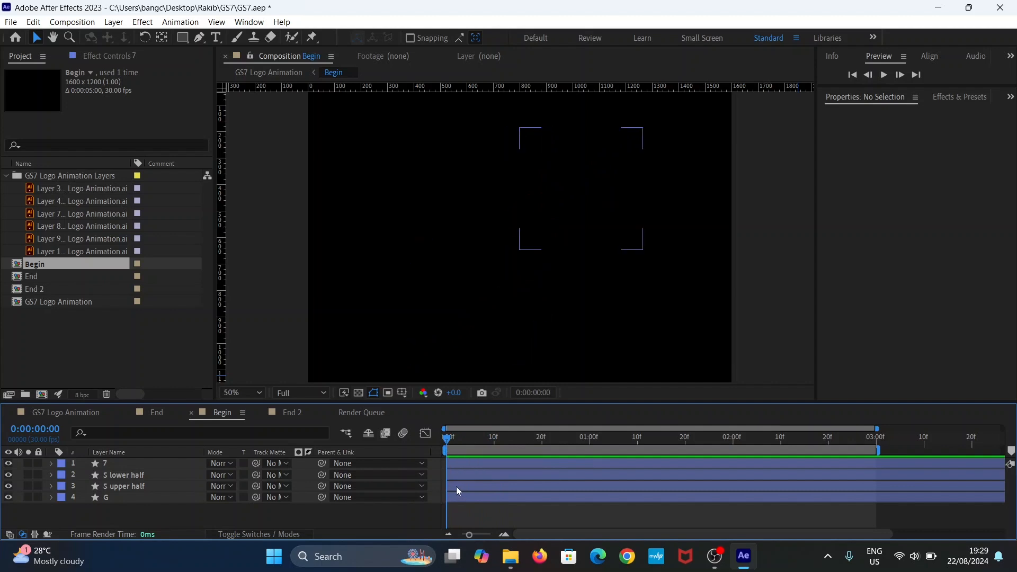
{"action": "left_click_drag", "start_coordinate": [447, 438], "coordinate": [493, 445]}
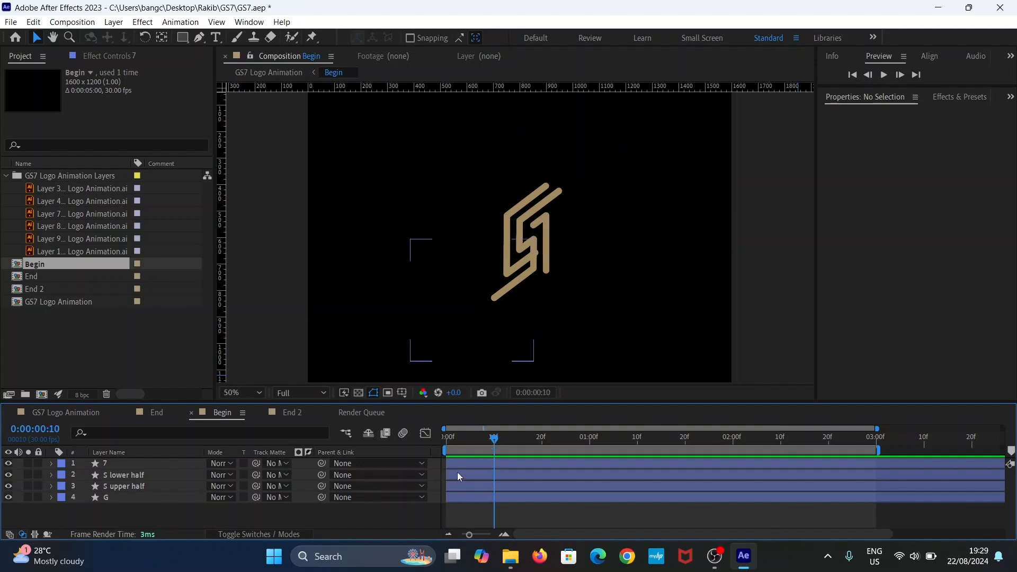
Step: Shift layers 7, S lower half and S upper half in time so that all three start at frame 7
{"action": "left_click_drag", "start_coordinate": [458, 464], "coordinate": [503, 463]}
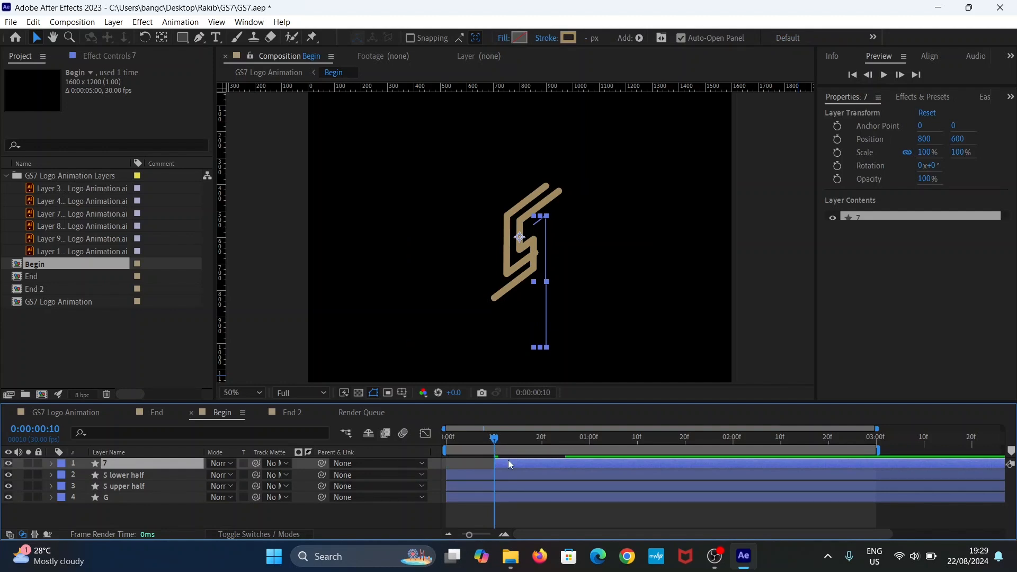
{"action": "mouse_move", "coordinate": [508, 462]}
{"action": "left_mouse_down"}
{"action": "mouse_move", "coordinate": [490, 442]}
{"action": "mouse_move", "coordinate": [523, 444]}
{"action": "mouse_move", "coordinate": [489, 450]}
{"action": "mouse_move", "coordinate": [498, 450]}
{"action": "left_mouse_up"}
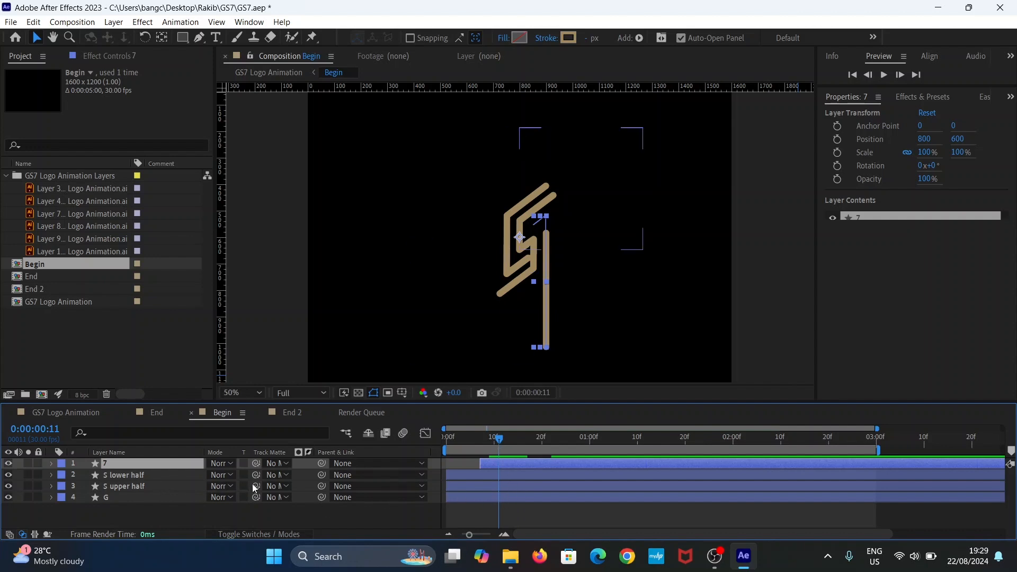
{"action": "left_click", "coordinate": [459, 474]}
{"action": "left_click", "coordinate": [462, 487], "text": "shift"}
{"action": "left_click_drag", "start_coordinate": [459, 475], "coordinate": [490, 484]}
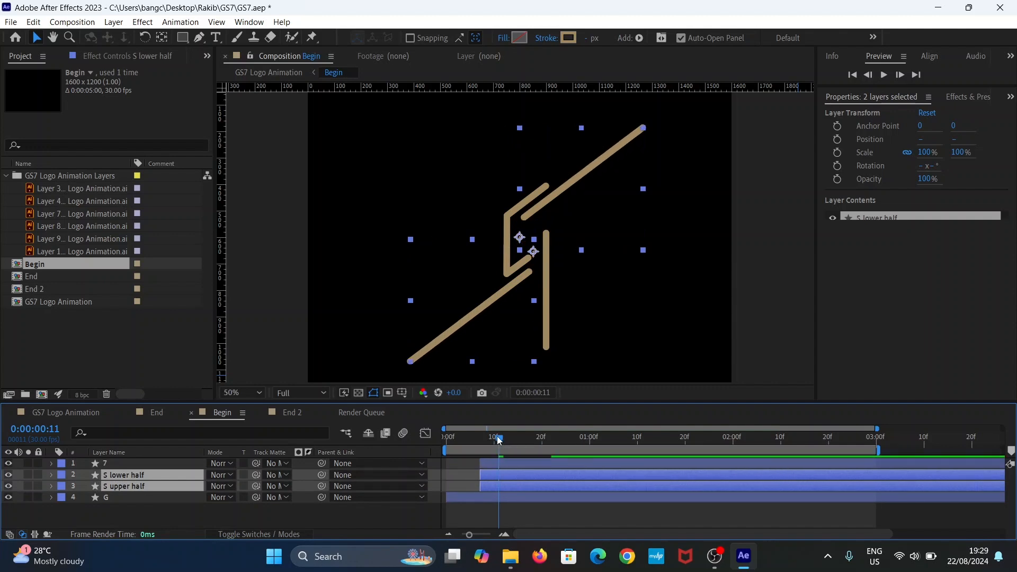
Step: Scrub through the staggered animation and shift both S half layers one frame later to start at frame 8
{"action": "left_click_drag", "start_coordinate": [499, 440], "coordinate": [548, 447]}
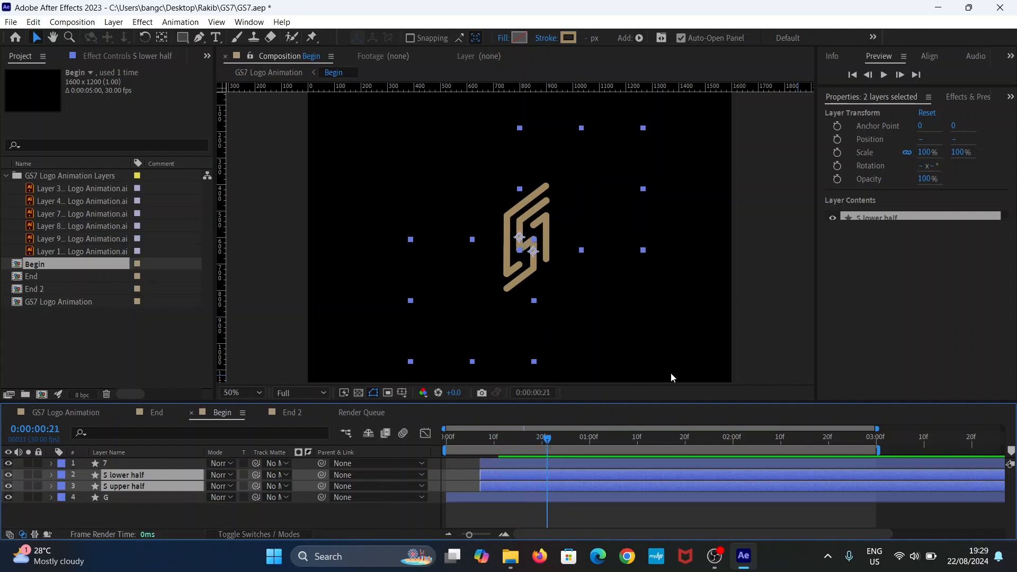
{"action": "left_click", "coordinate": [744, 317]}
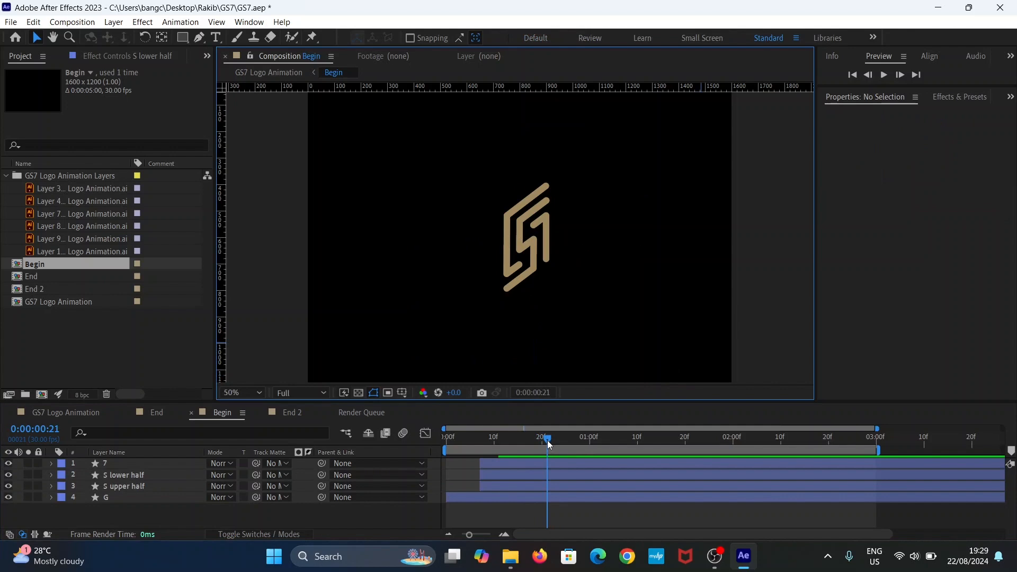
{"action": "left_click_drag", "start_coordinate": [548, 440], "coordinate": [486, 460]}
{"action": "left_click_drag", "start_coordinate": [498, 462], "coordinate": [536, 465]}
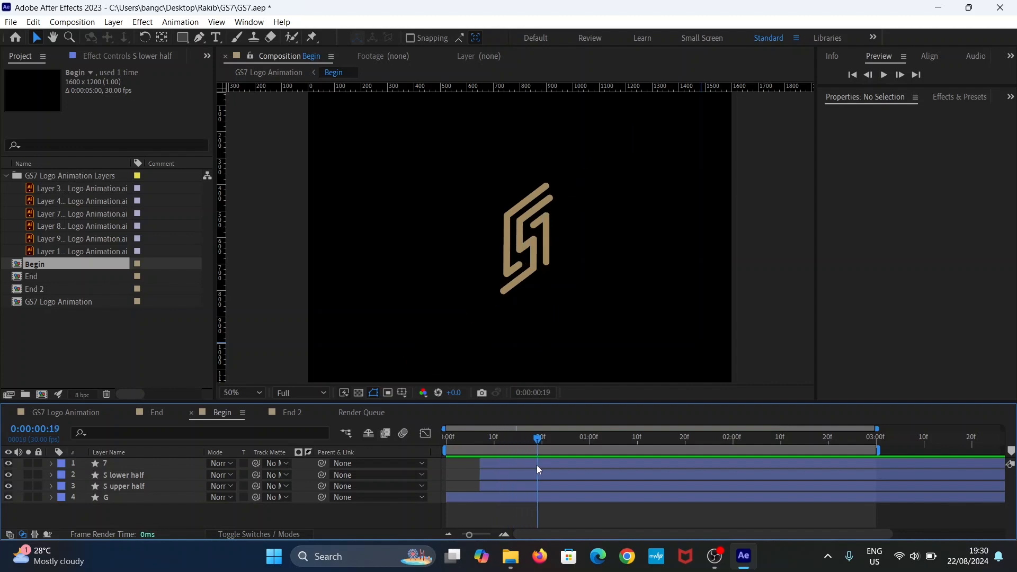
{"action": "left_click", "coordinate": [500, 473]}
{"action": "left_click", "coordinate": [501, 484], "text": "shift"}
{"action": "left_click_drag", "start_coordinate": [492, 476], "coordinate": [497, 476]}
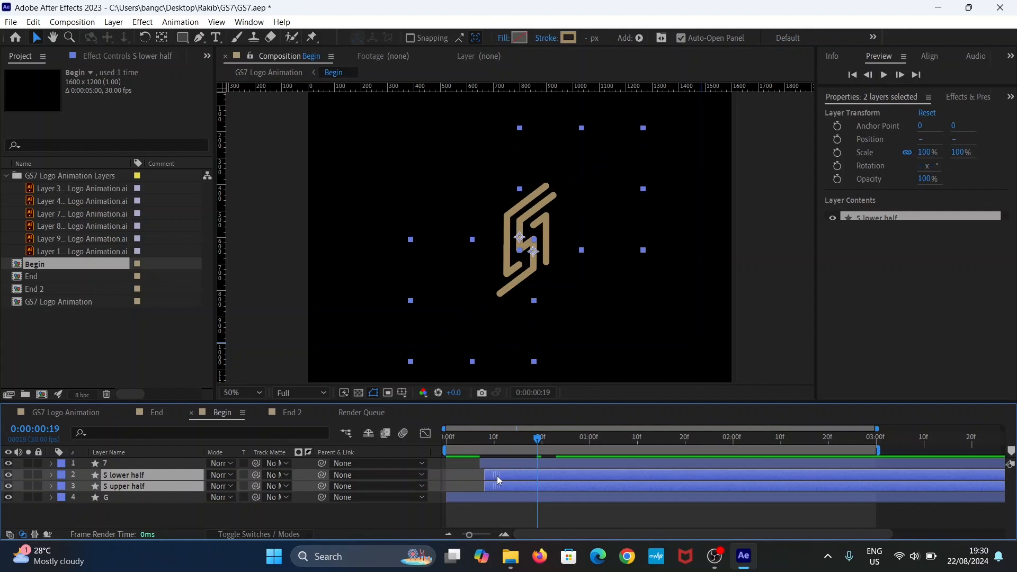
Step: Deselect the layers and play the Begin composition's staggered line animation from frame 0
{"action": "left_click", "coordinate": [529, 439]}
{"action": "left_click_drag", "start_coordinate": [511, 442], "coordinate": [444, 442]}
{"action": "left_click", "coordinate": [753, 318]}
{"action": "key", "text": "space"}
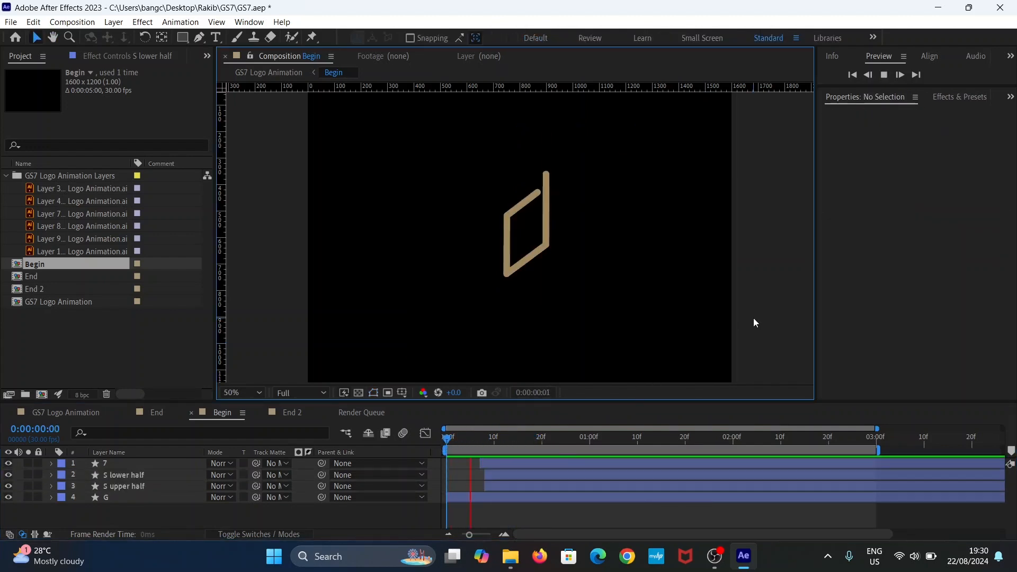